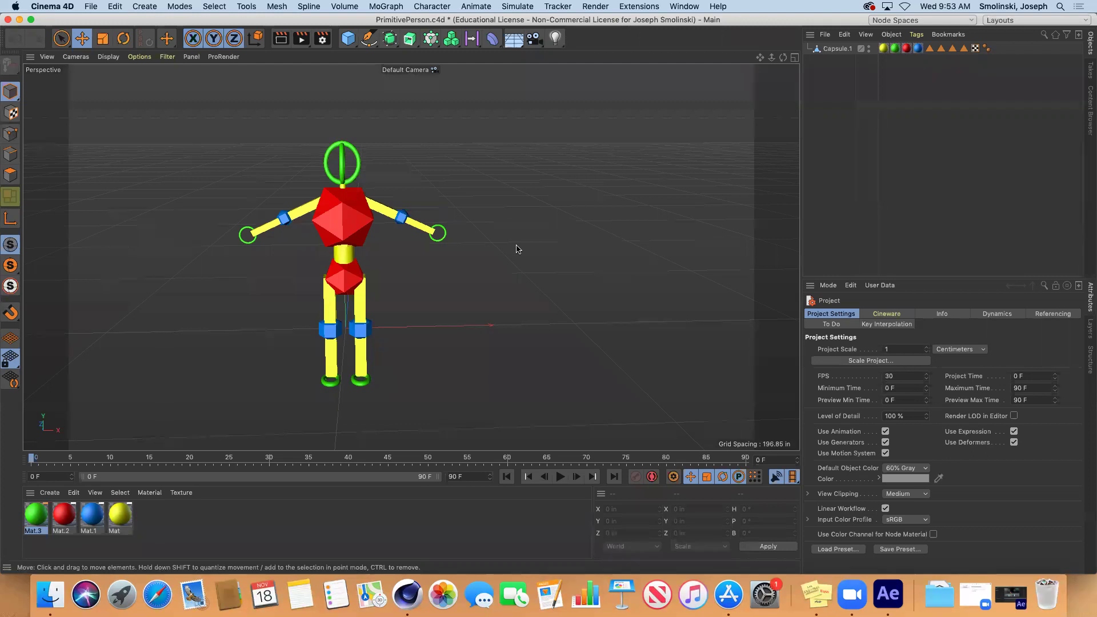
Start a new empty Untitled 2 project to replace the PrimitivePerson.c4d scene
key("super+n")
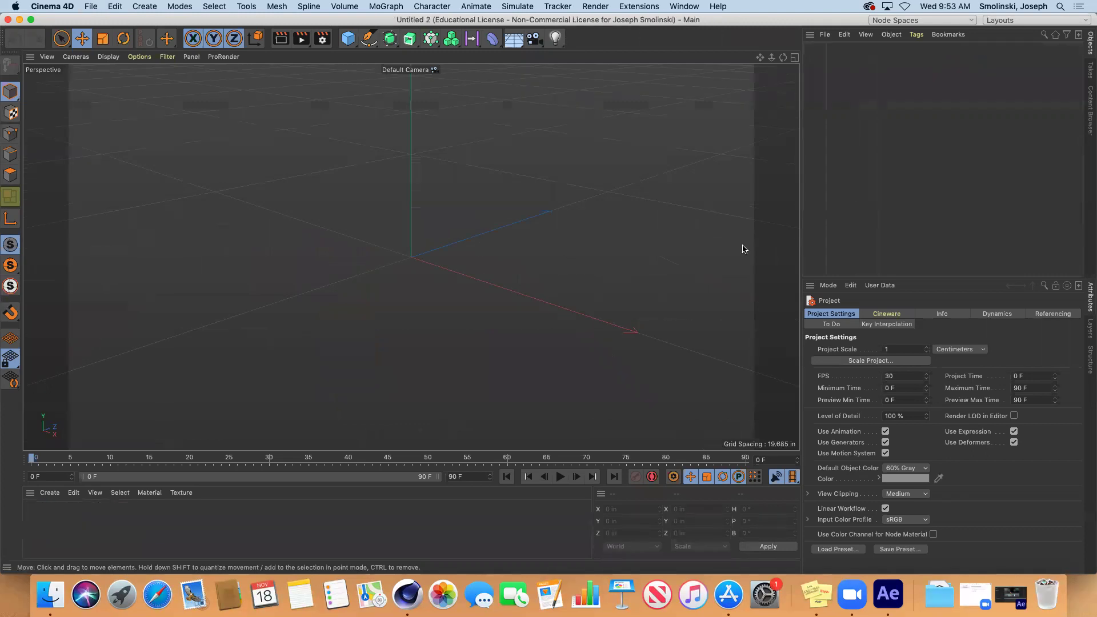
Load Male Base from the Content Browser's Sculpting Base Meshes and frame it in the viewport
left_click(1088, 114)
double_click(951, 144)
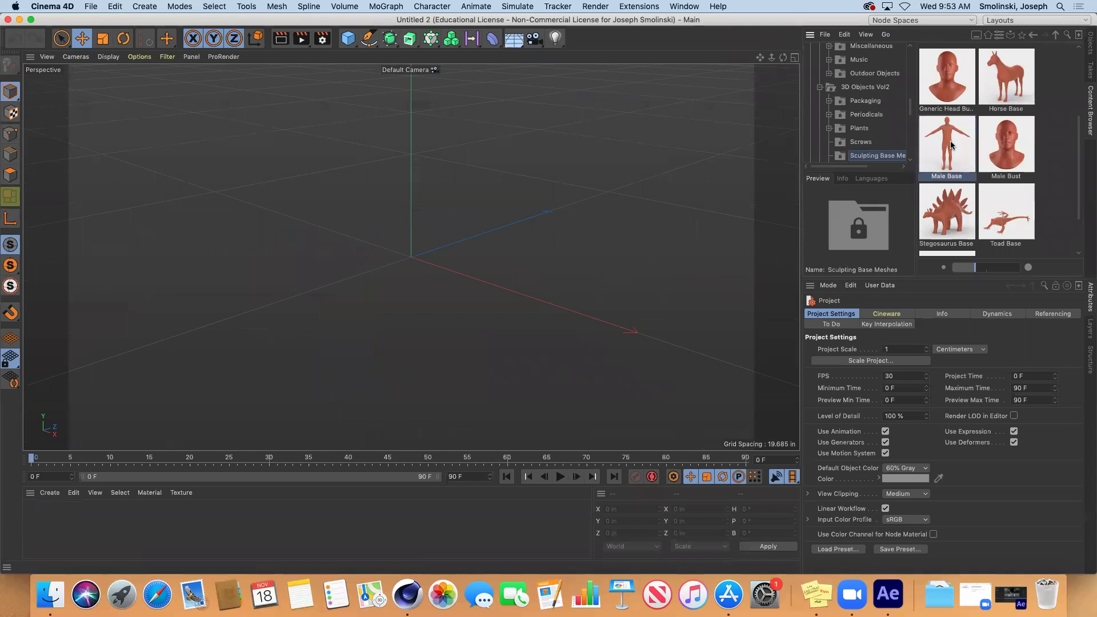
mouse_move(783, 57)
left_mouse_down()
mouse_move(768, 61)
mouse_move(786, 62)
left_mouse_up()
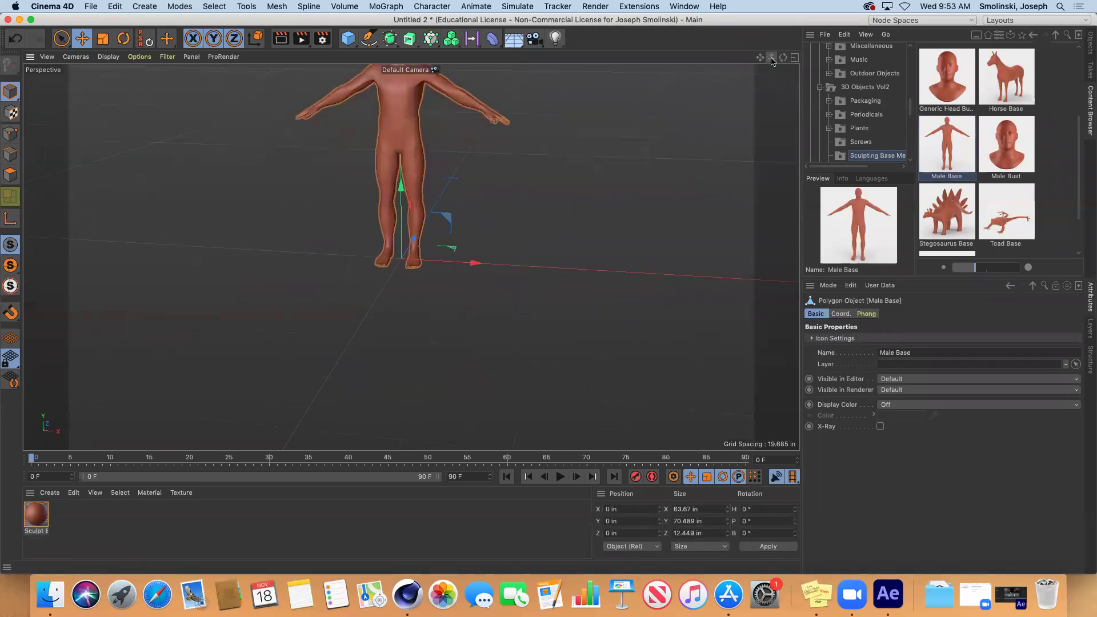
middle_click_drag(414, 205, 412, 257, "alt")
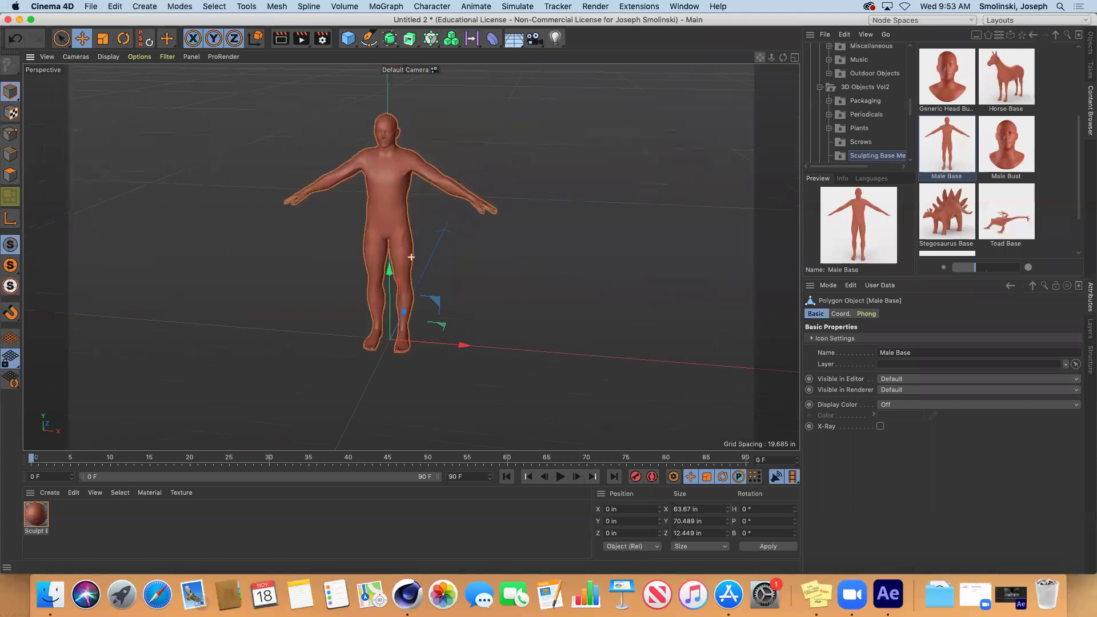
left_click(1090, 47)
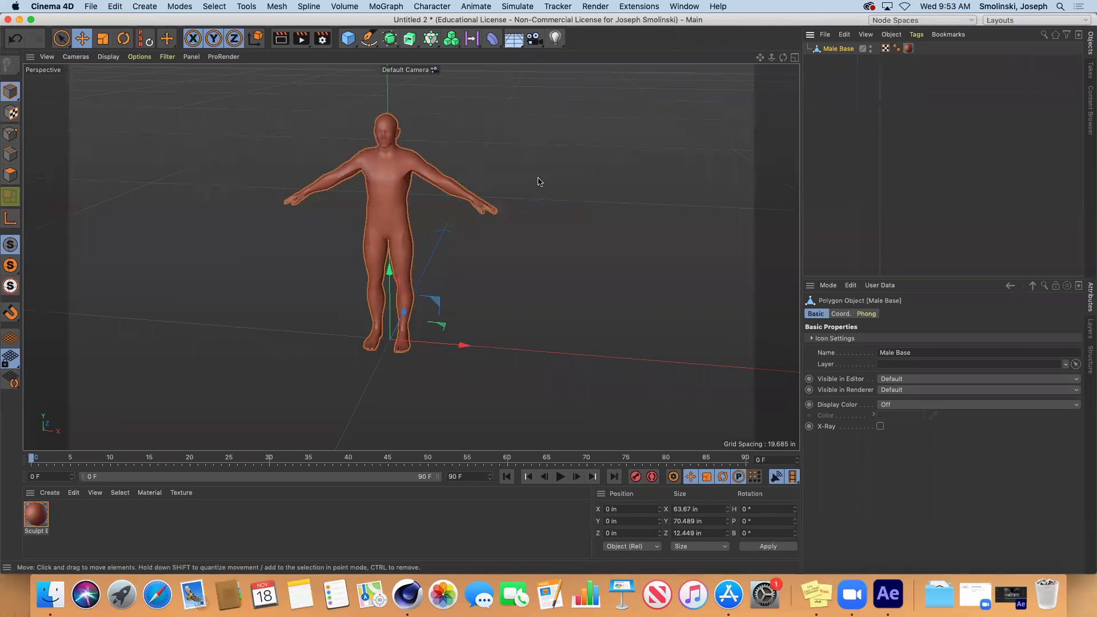
left_click_drag(434, 252, 410, 256, "alt")
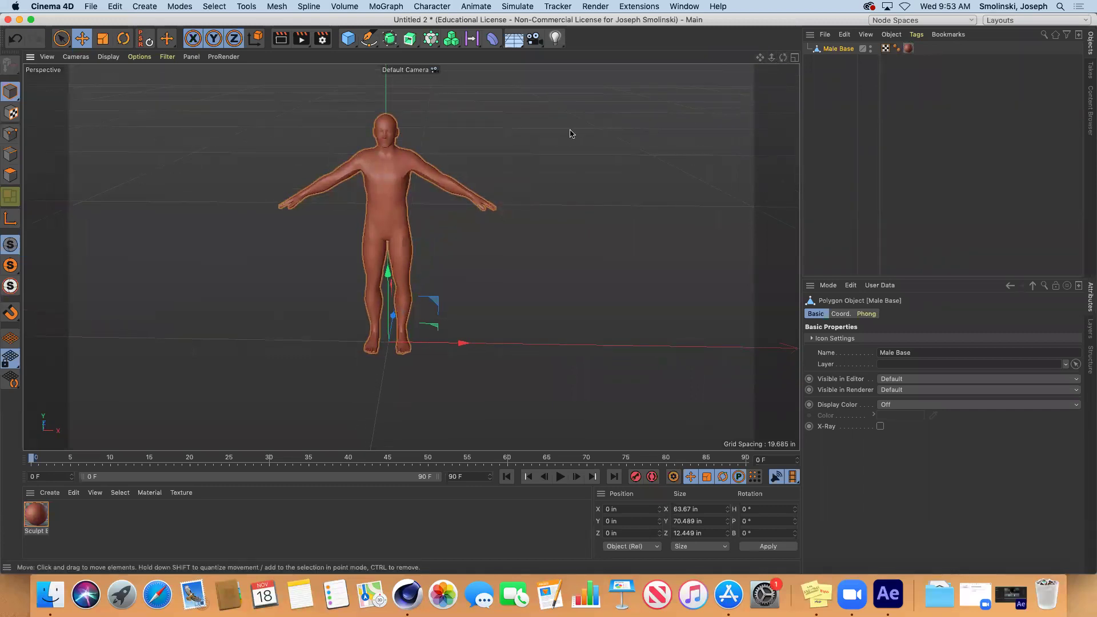
left_click(390, 38)
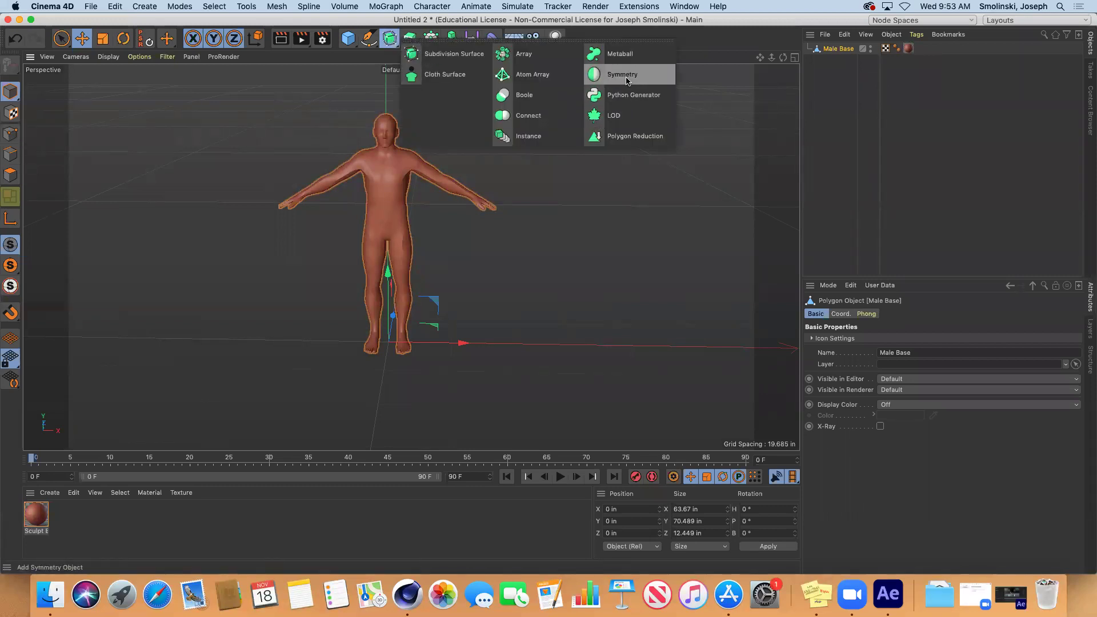
Add a Symmetry generator and a Capsule to the scene
left_click(627, 80)
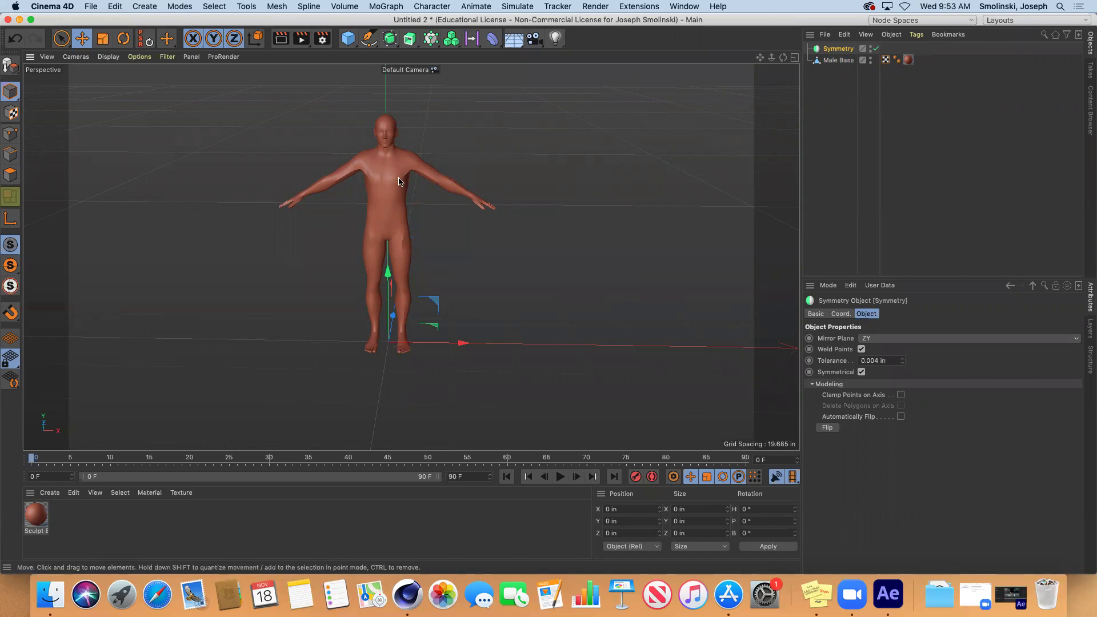
left_click(348, 38)
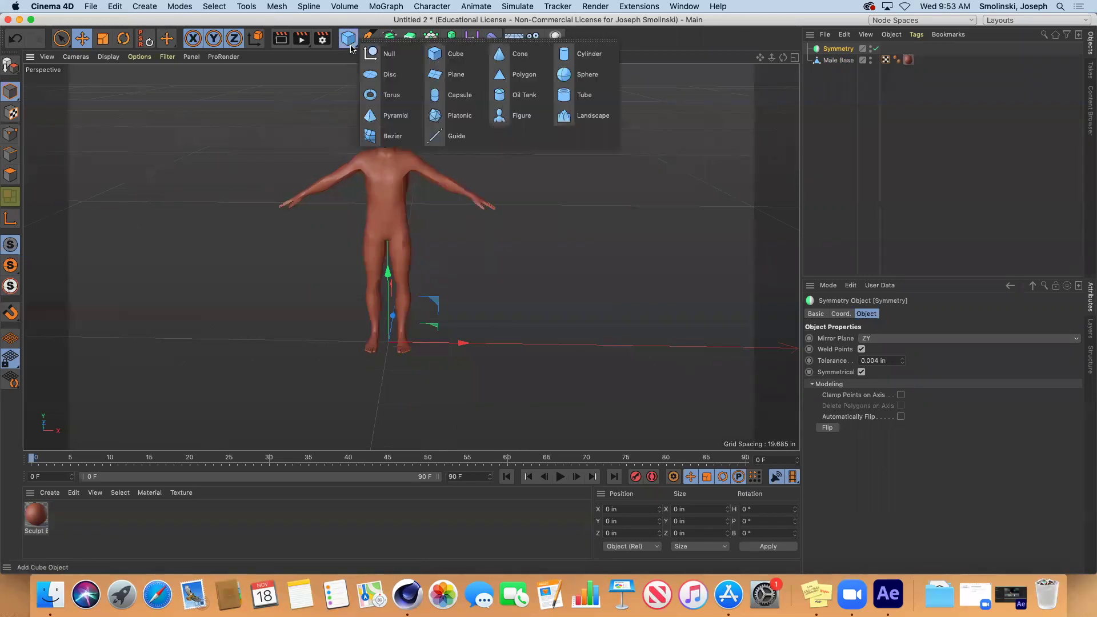
left_click(455, 95)
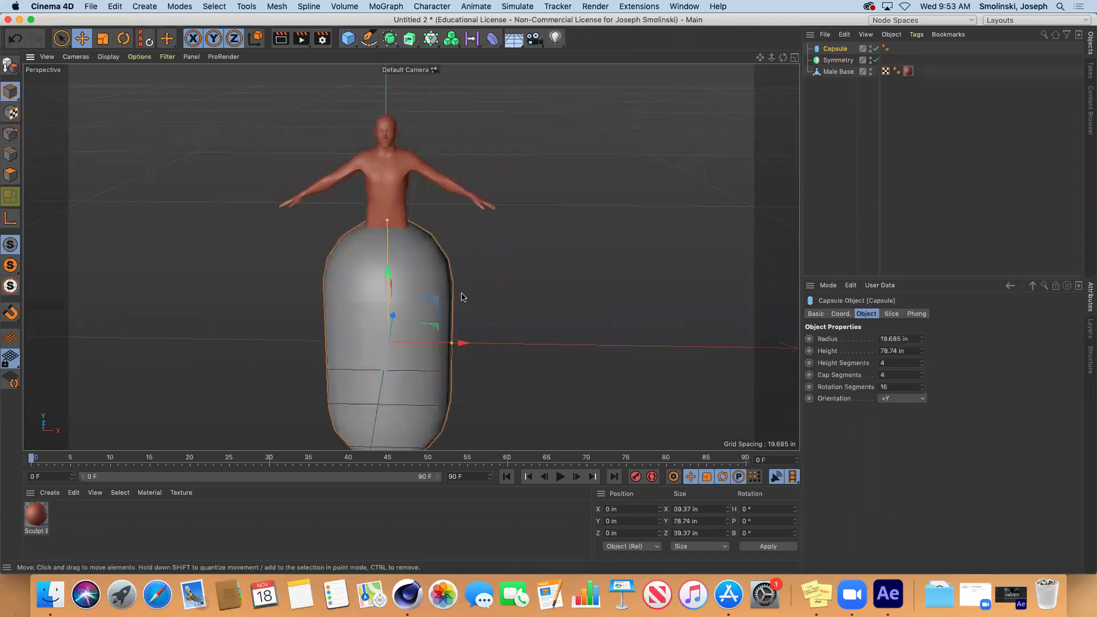
Resize the capsule to a 29.143 in leg, place it on the right leg, and nest it under Symmetry
left_click_drag(449, 344, 416, 343)
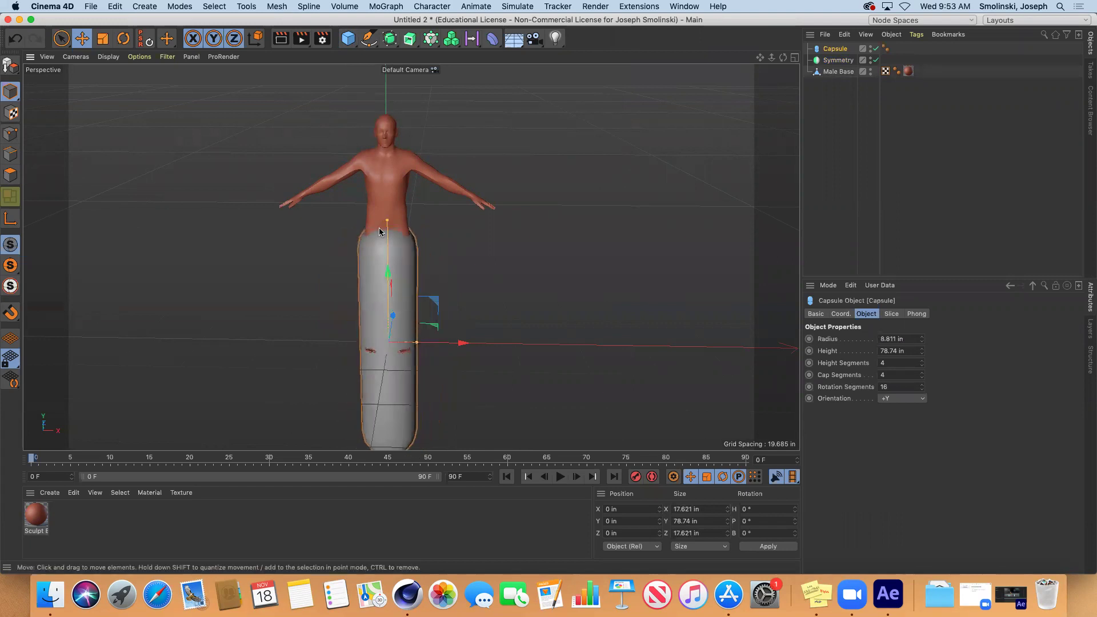
left_click_drag(386, 222, 387, 275)
left_click_drag(416, 345, 398, 343)
left_click_drag(385, 284, 387, 304)
left_click_drag(462, 344, 480, 347)
left_click_drag(405, 272, 404, 216)
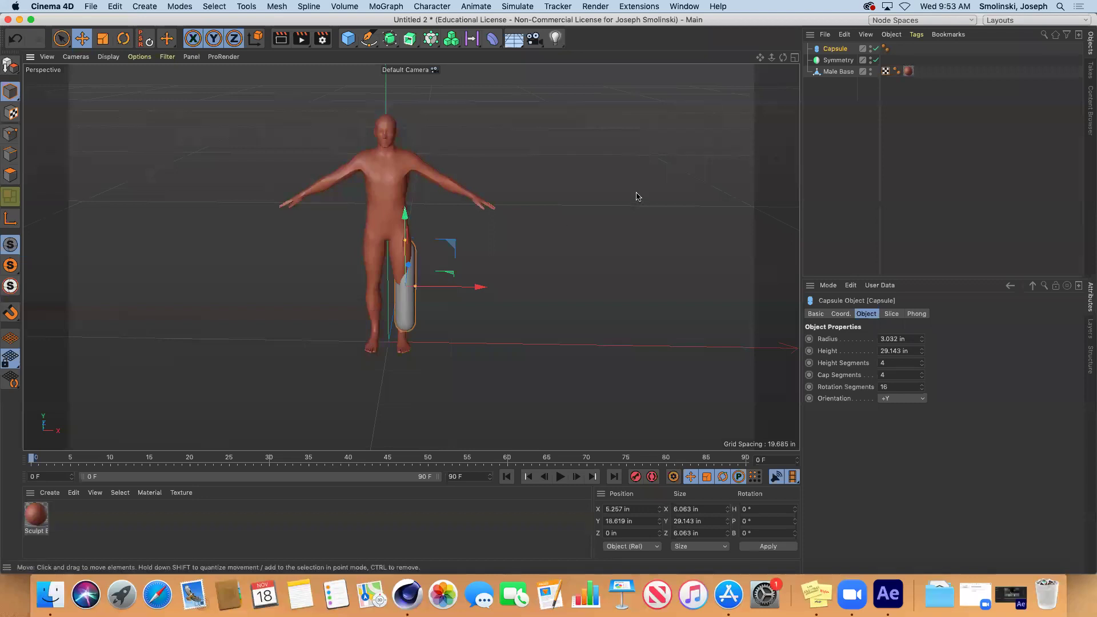
left_click_drag(834, 51, 845, 63)
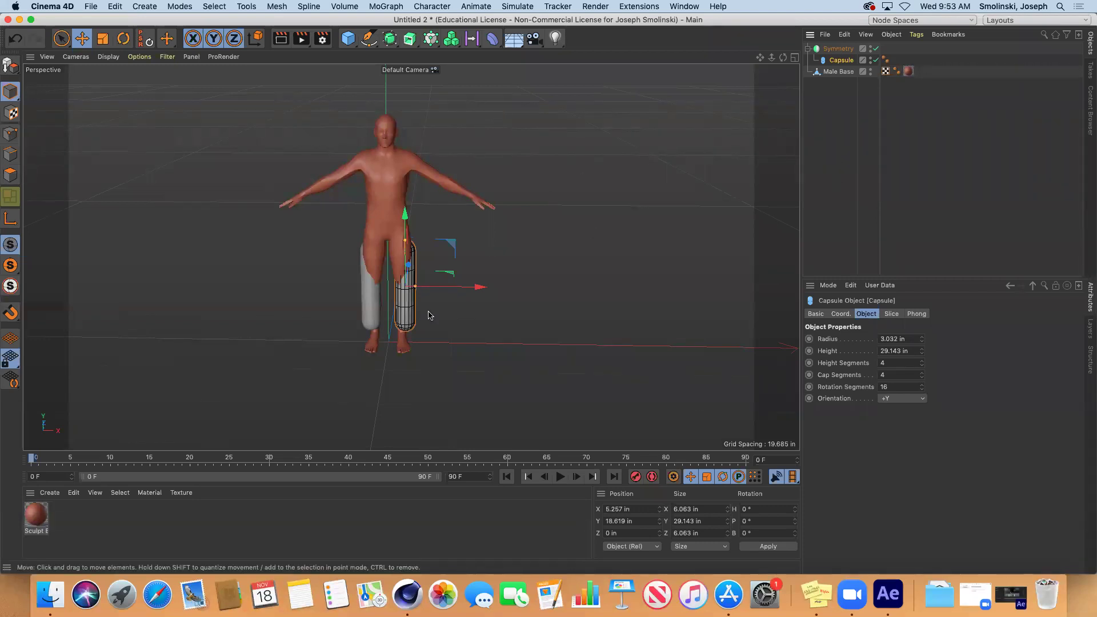
Enable the Sculpt Base material's Transparency channel and lower its brightness so the legs show through
double_click(37, 517)
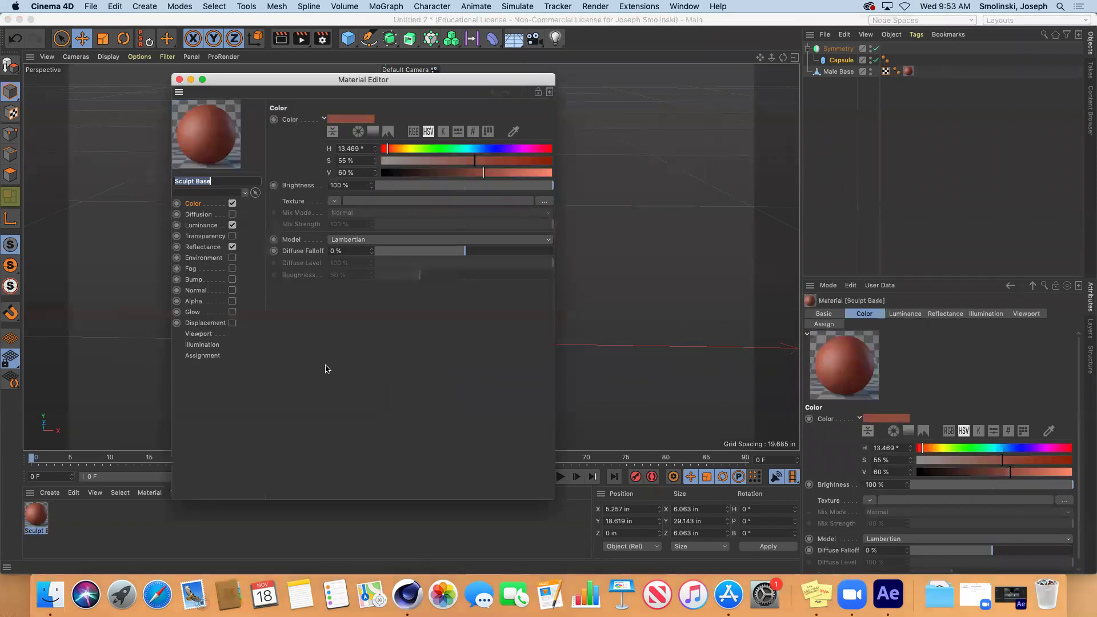
left_click(232, 236)
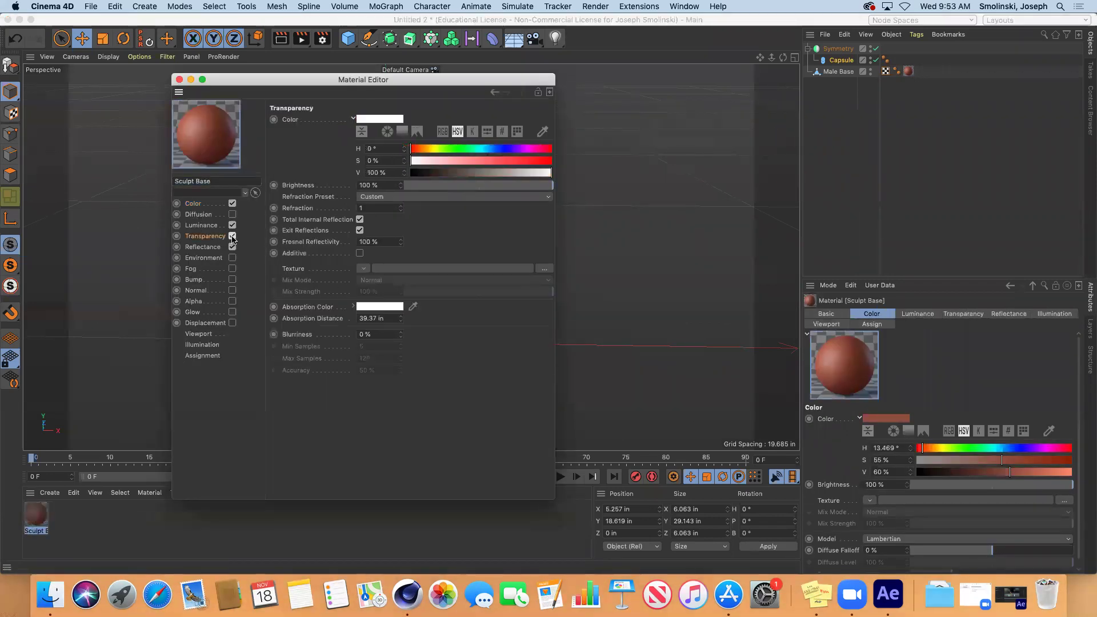
left_click_drag(536, 187, 479, 189)
left_click(179, 79)
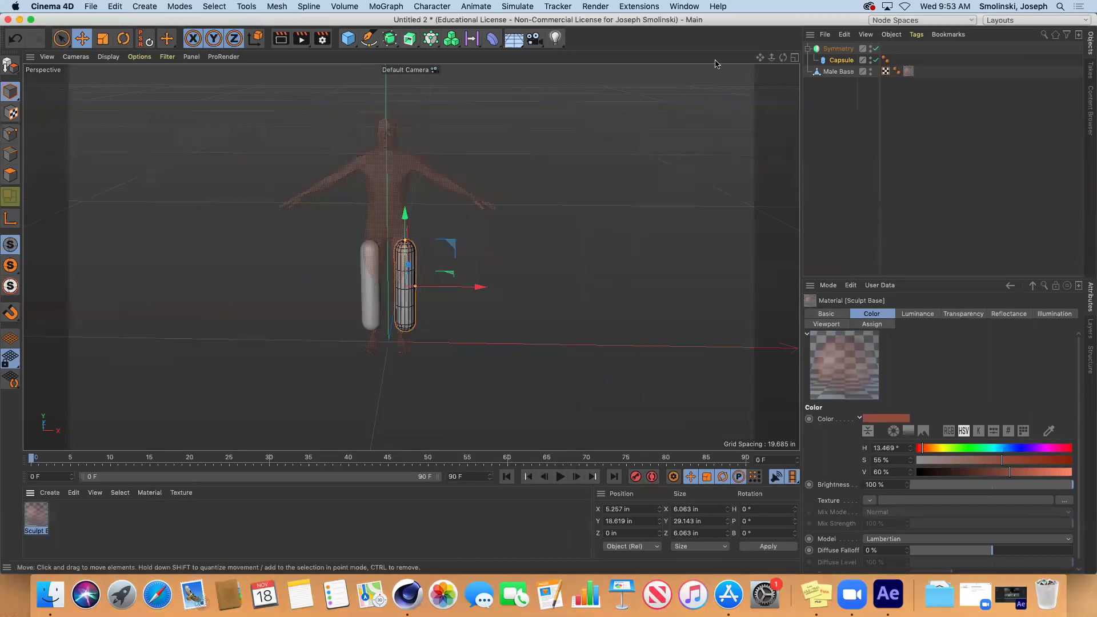
left_click_drag(783, 57, 780, 114)
left_click_drag(771, 57, 789, 59)
left_click_drag(411, 257, 446, 254)
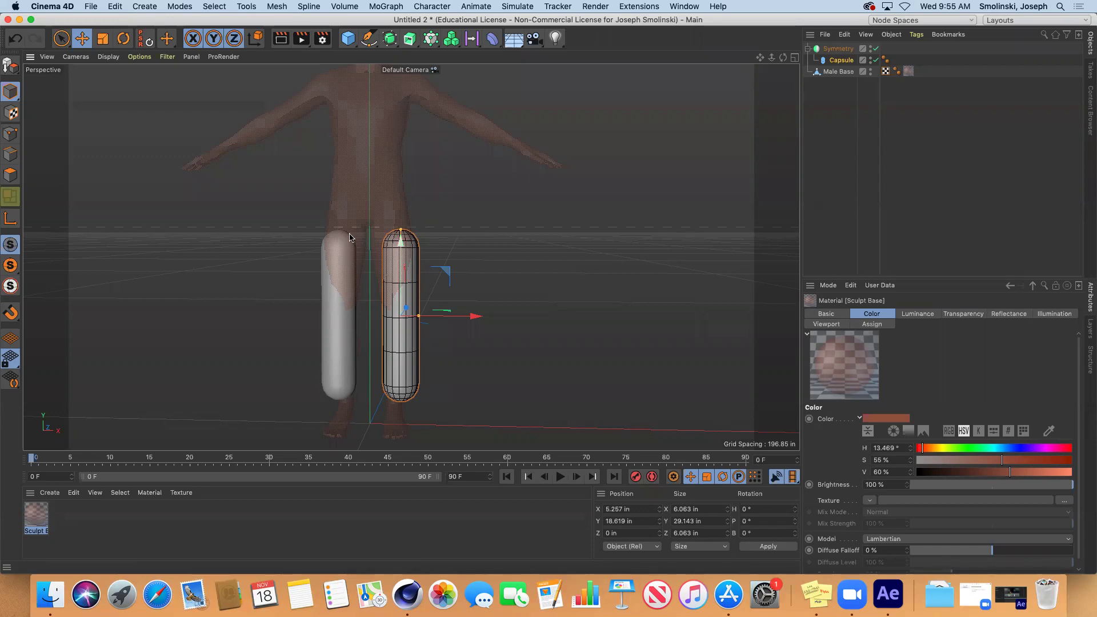
Switch the viewport to Gouraud Shading (Lines) and set the leg capsule's Height Segments to 21
left_click(110, 58)
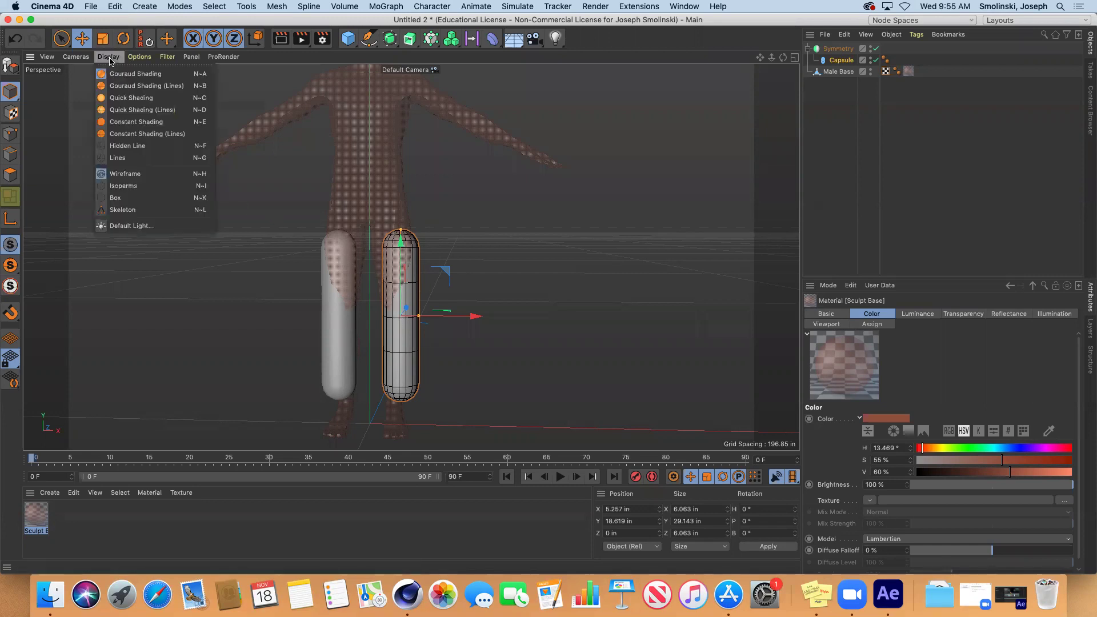
left_click(134, 85)
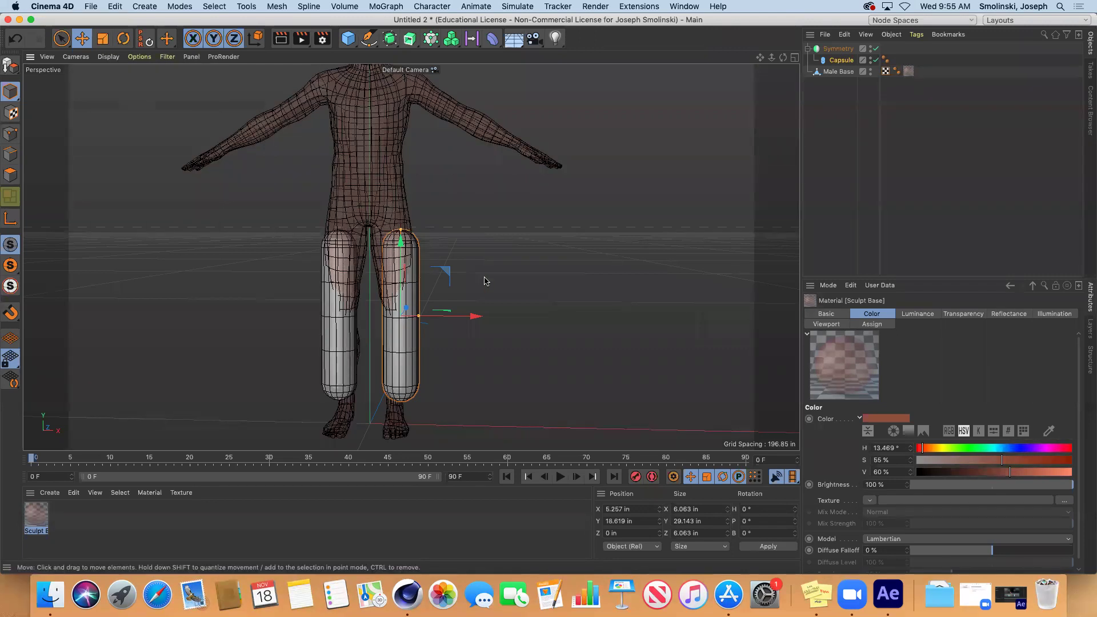
left_click(838, 61)
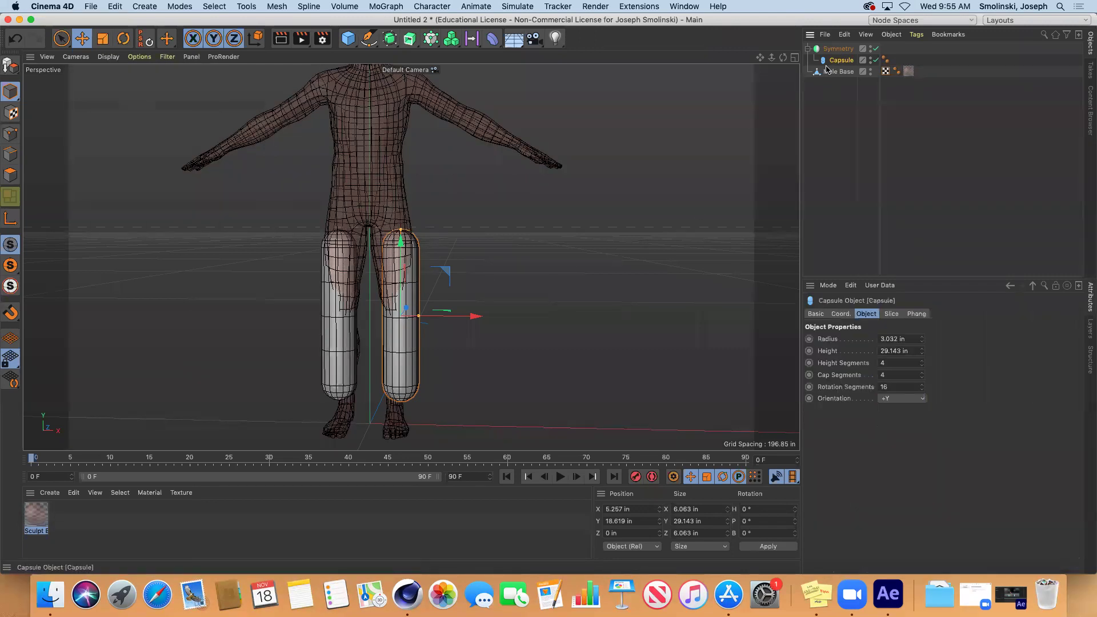
left_click_drag(922, 365, 924, 364)
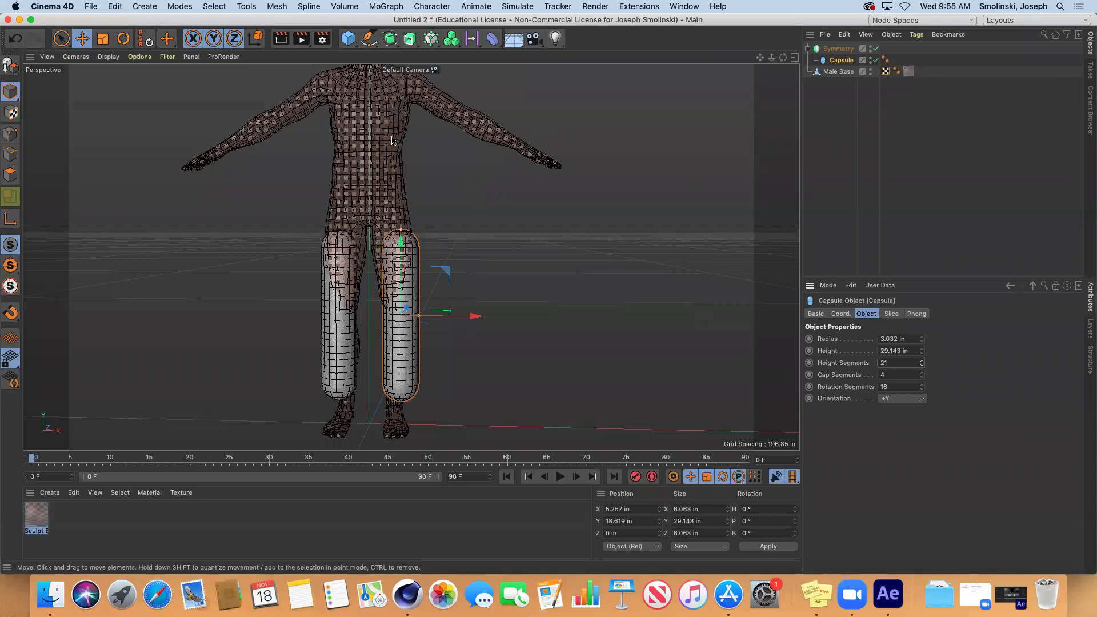
left_click(348, 39)
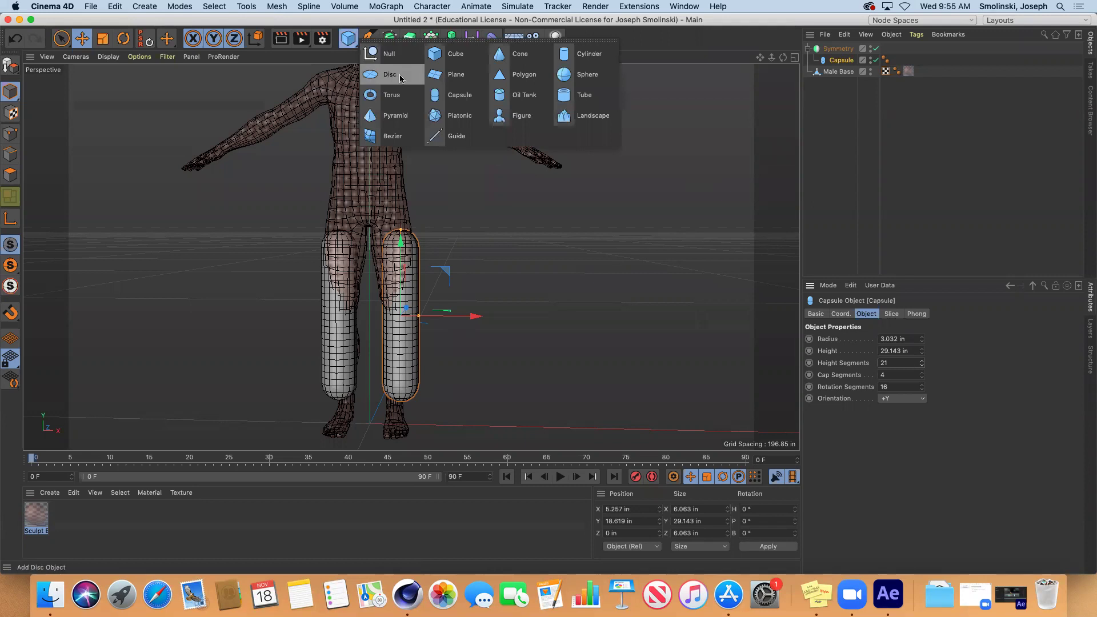
Add a torso capsule with radius 8.596 in and height 32.388 in, raised to Y 45.498 in
left_click(455, 94)
left_click_drag(487, 429, 434, 425)
left_click_drag(369, 194, 378, 95)
left_click_drag(426, 166, 413, 166)
scroll(411, 257, "down", 2)
scroll(411, 258, "down", 2)
mouse_move(384, 109)
left_mouse_down()
mouse_move(376, 138)
mouse_move(382, 121)
left_mouse_up()
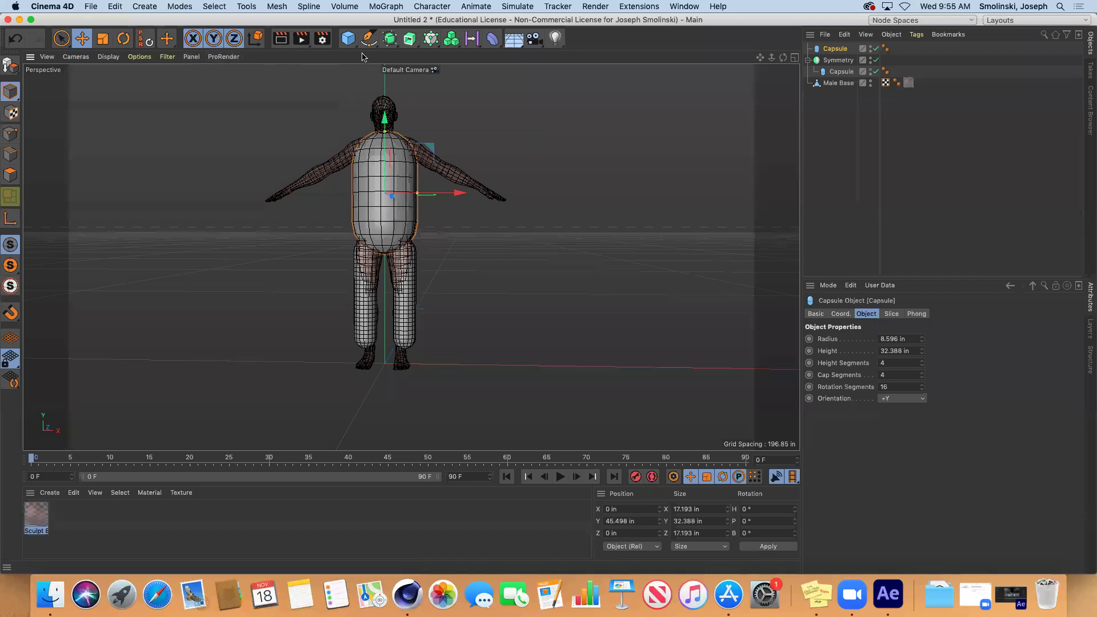
left_click(348, 38)
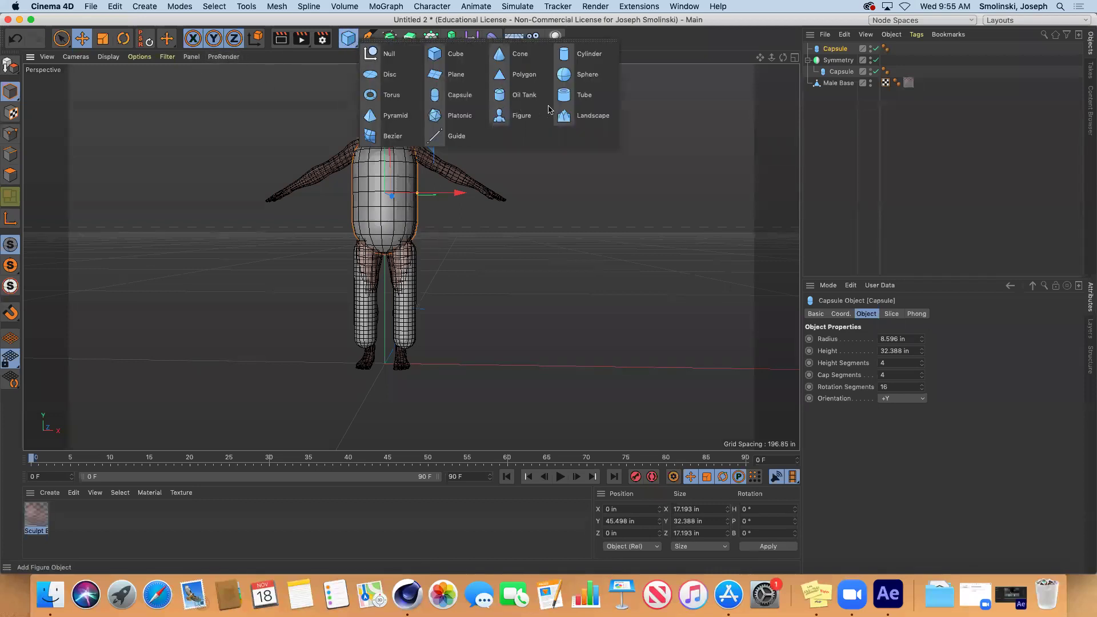
Add a Tube, shrink its inner radius, and move it up beside the arm at shoulder height
left_click(584, 95)
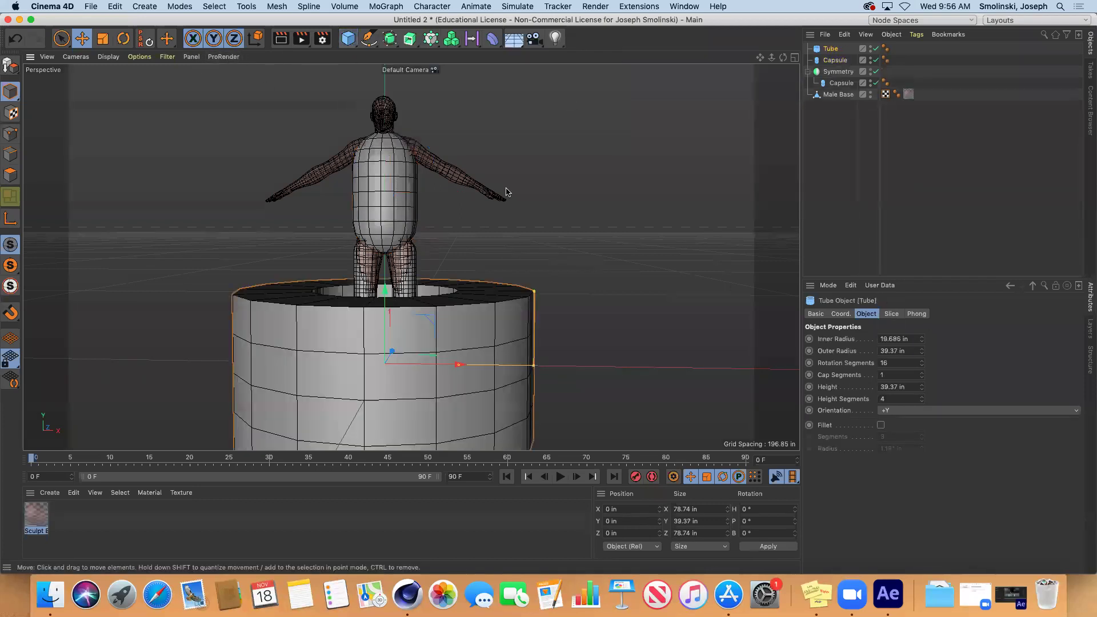
left_click_drag(925, 343, 925, 398)
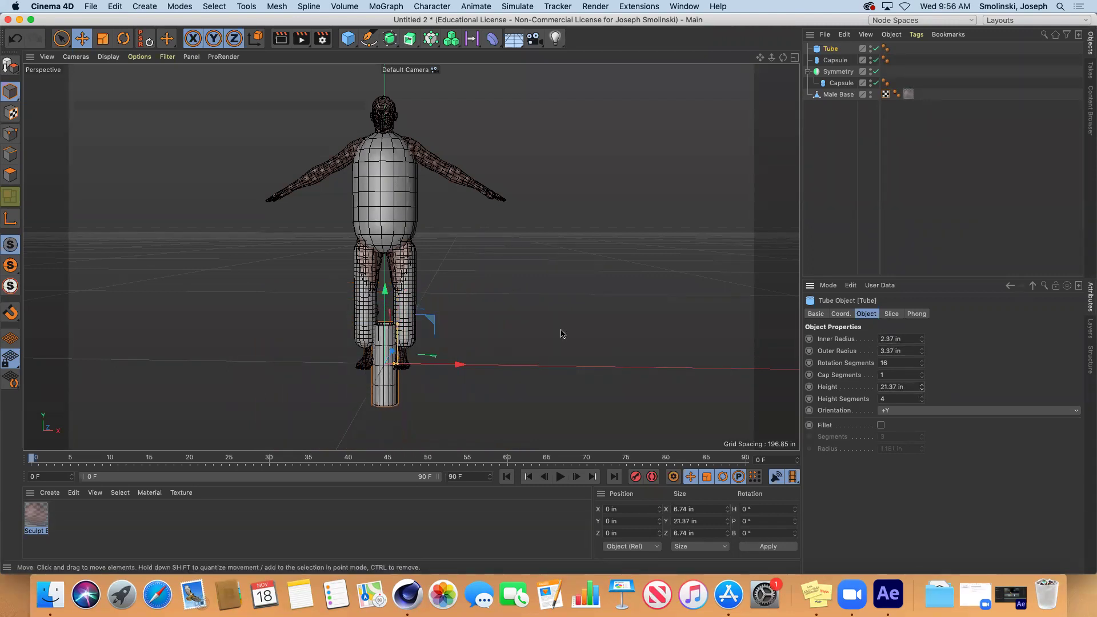
left_click_drag(390, 292, 395, 88)
left_click_drag(461, 161, 496, 165)
left_click(794, 58)
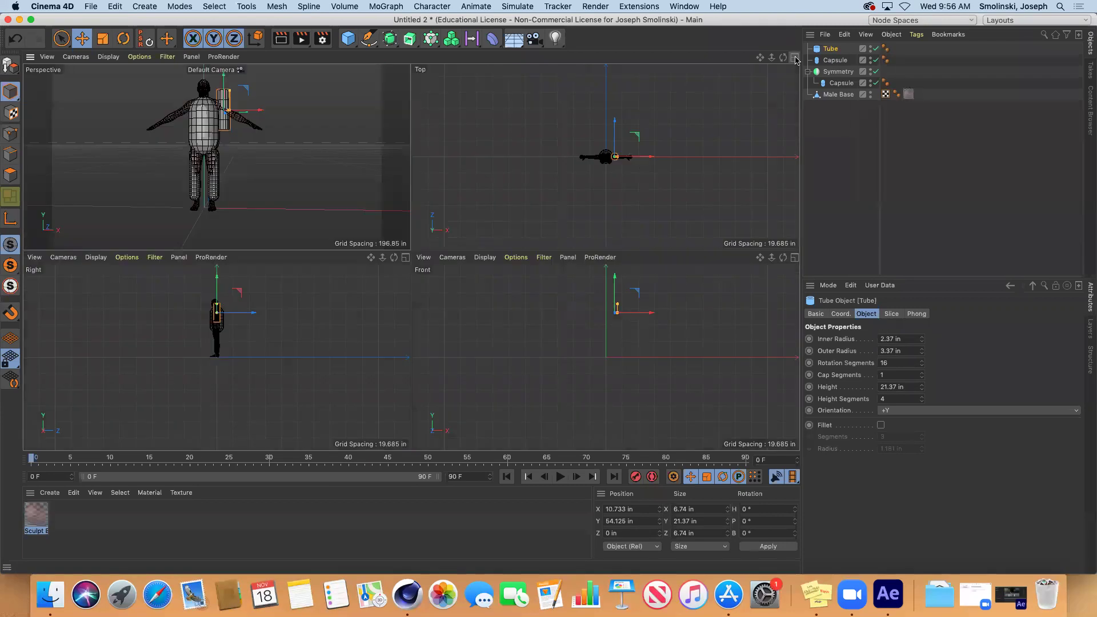
scroll(606, 357, "up", 6)
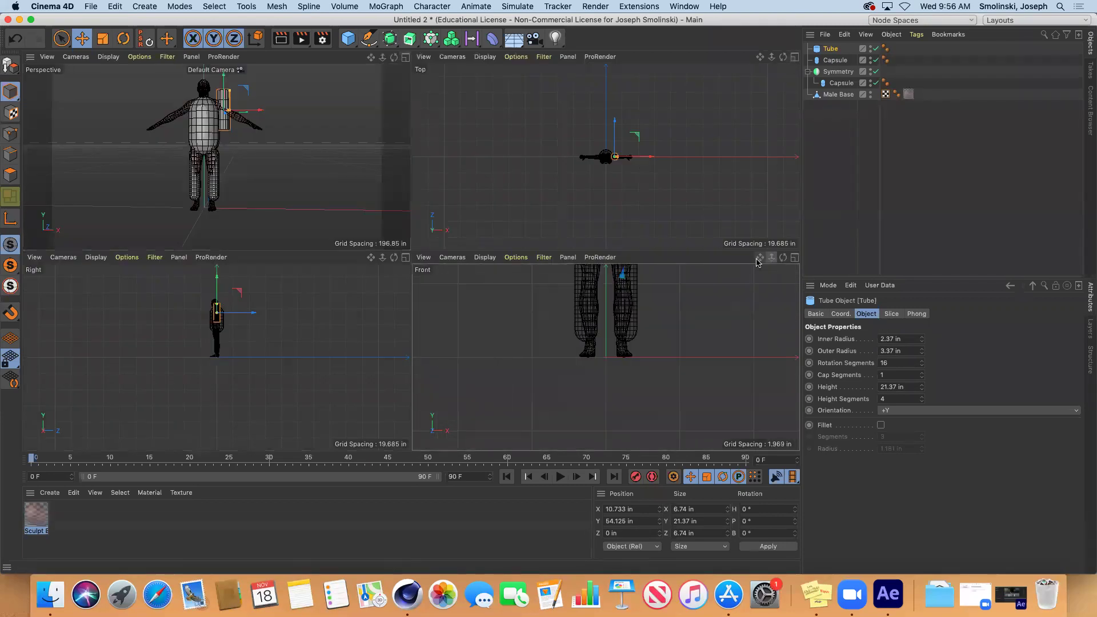
scroll(606, 358, "down", 5)
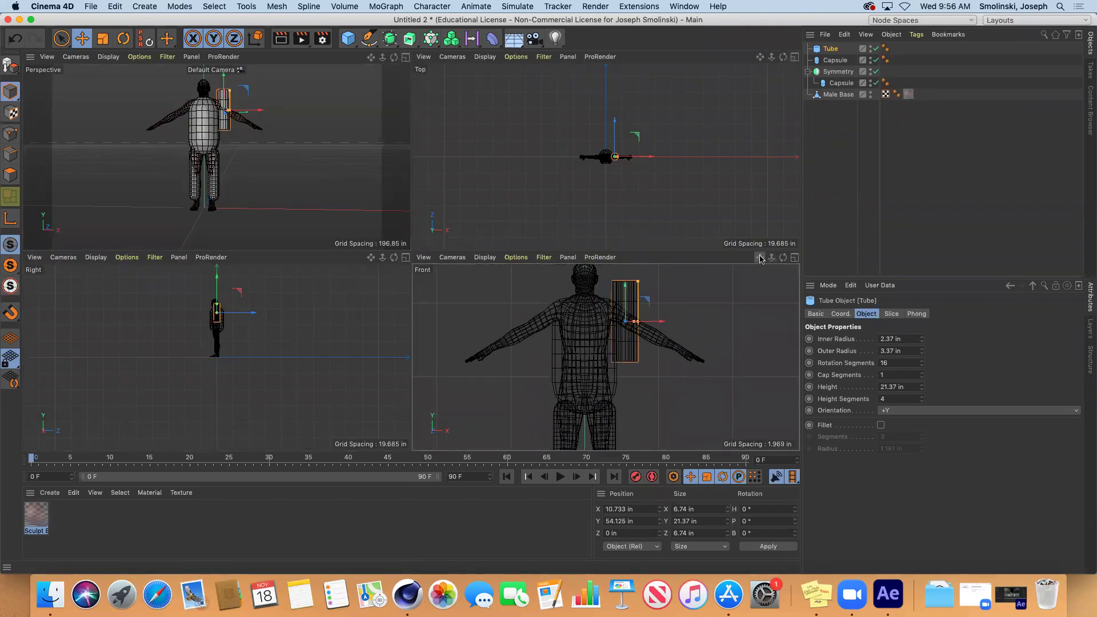
Tilt the tube to -60° and set its inner/outer radius to 0.37/1.37 in
left_click(123, 38)
left_click_drag(648, 316, 623, 340)
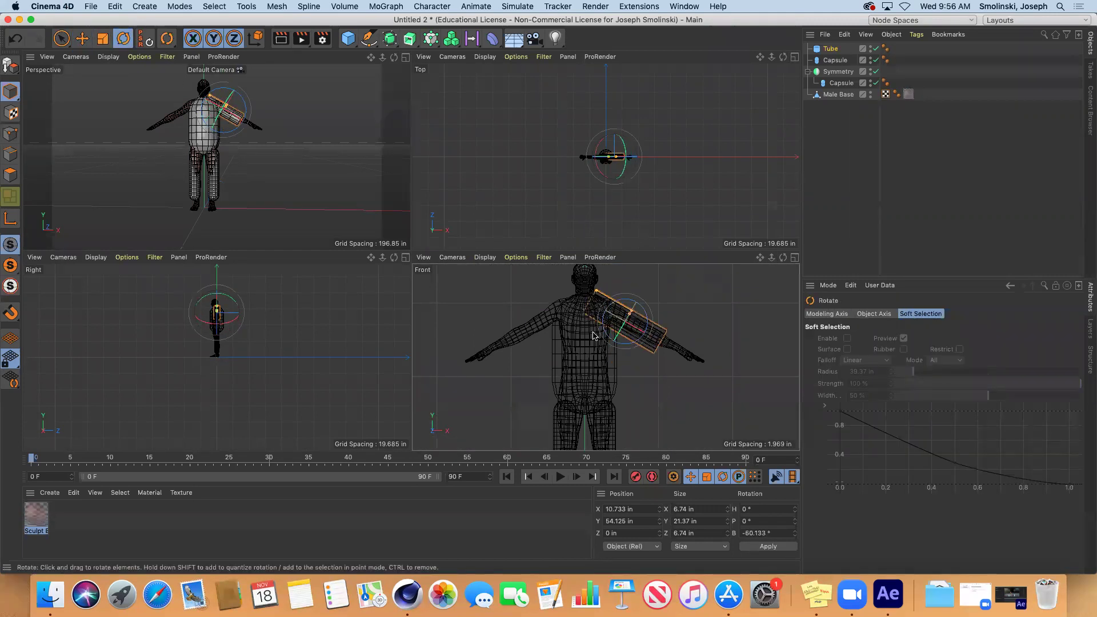
left_click(831, 50)
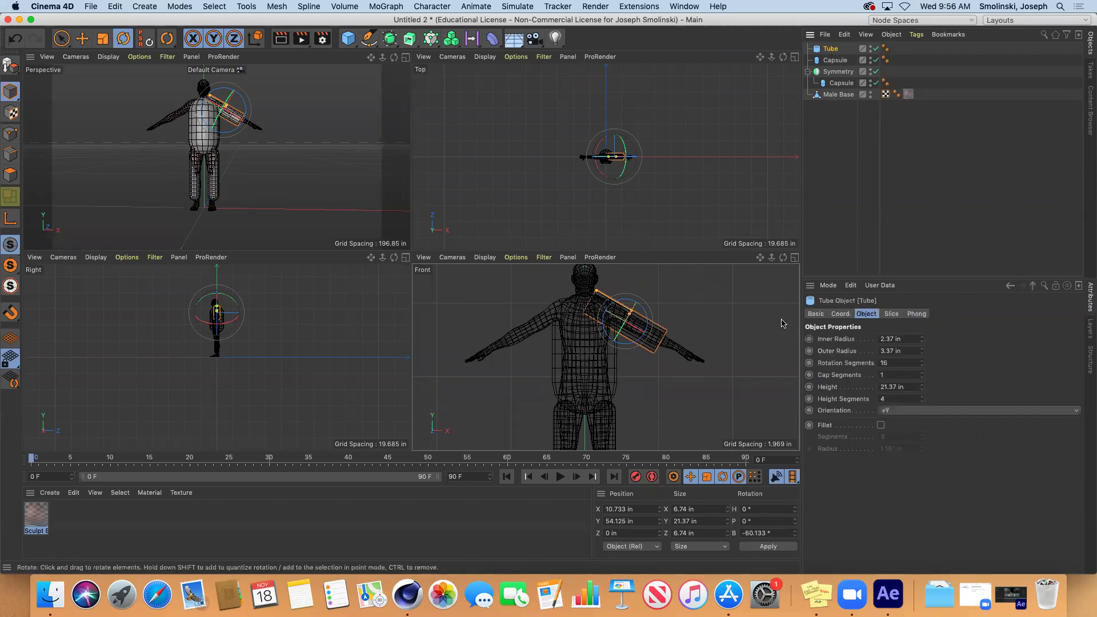
left_click(922, 341)
left_click(922, 342)
left_click(921, 353)
left_click(922, 353)
key("e")
left_click_drag(594, 308, 608, 313)
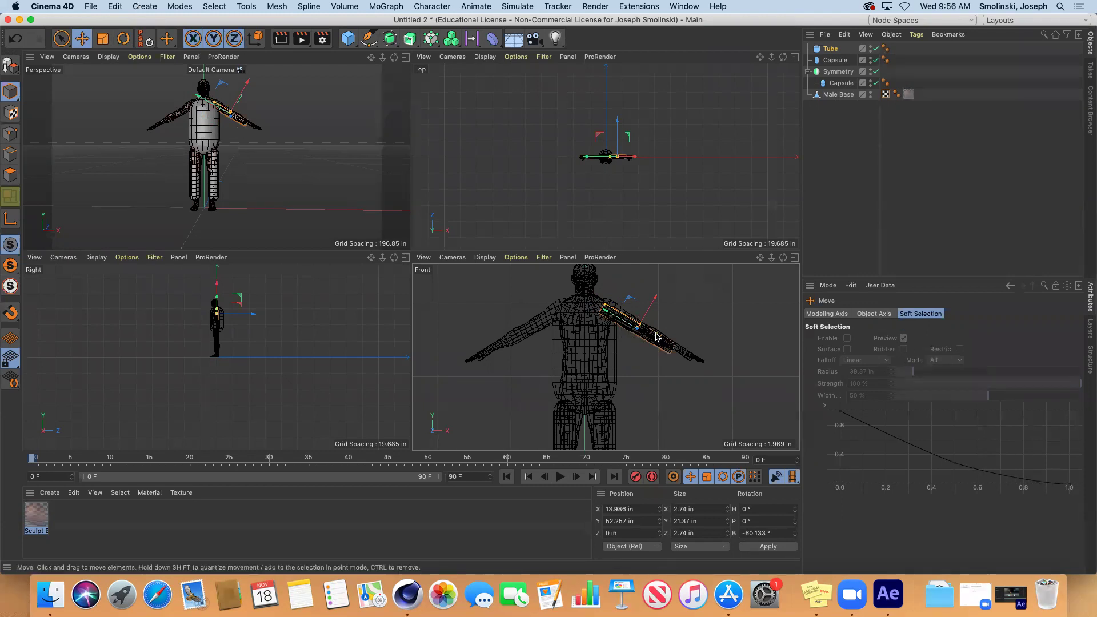
Lengthen the tube to 25.37 in and slide it 2.252 in along the arm
left_click(831, 48)
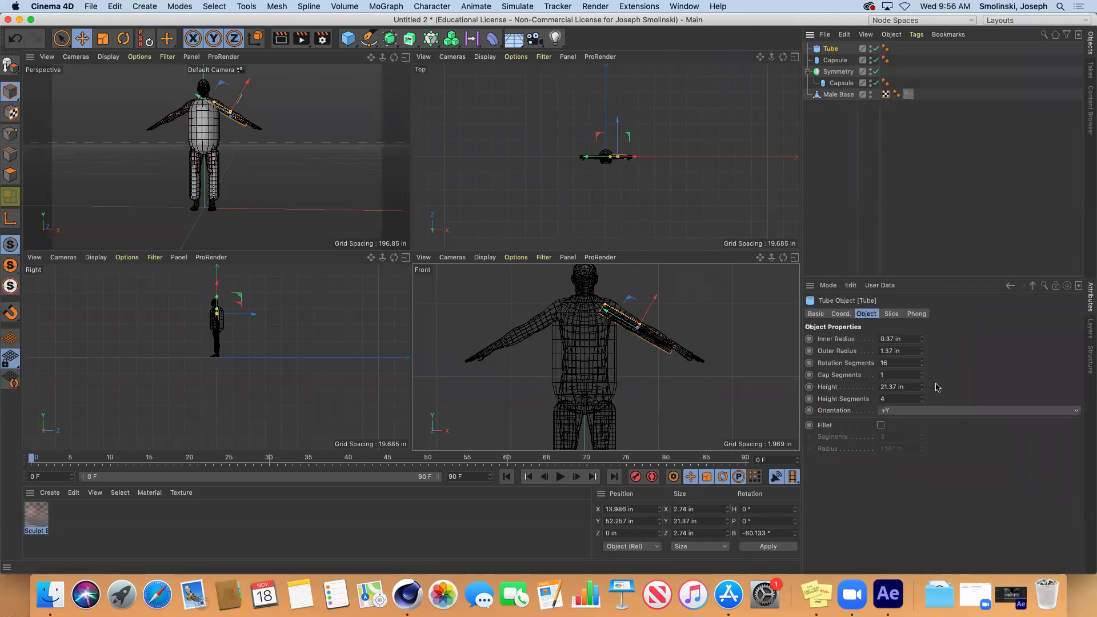
left_click(922, 386)
left_click(922, 386)
left_click(922, 386)
key("x")
key("z")
left_click_drag(608, 314, 615, 318)
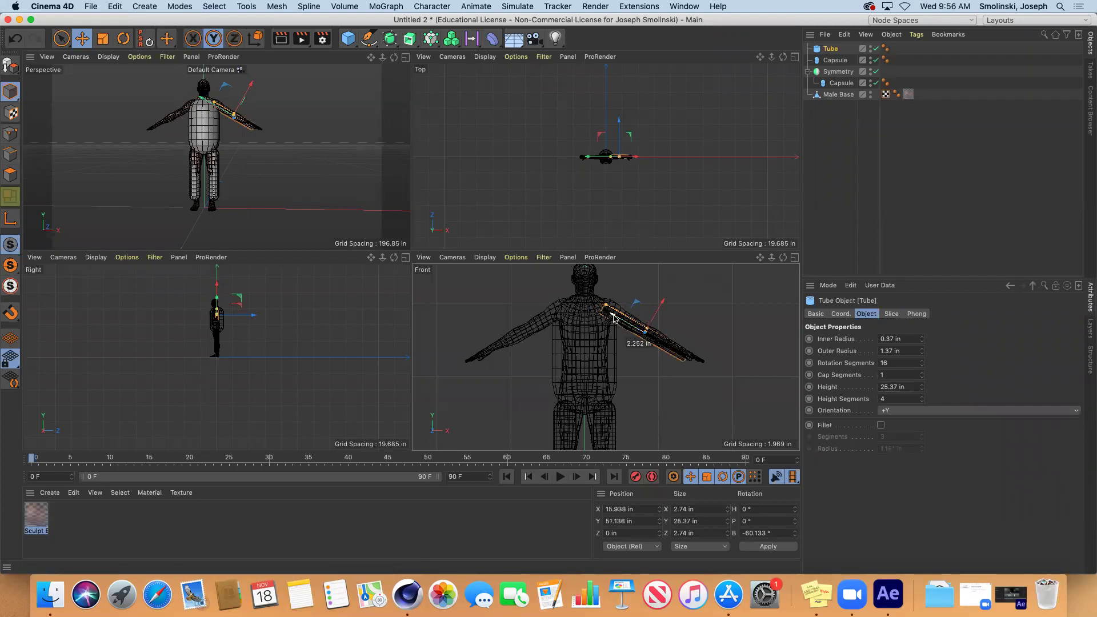
Mirror the arm tube by nesting it under a new Symmetry.1 generator
key("x")
key("z")
left_click(389, 45)
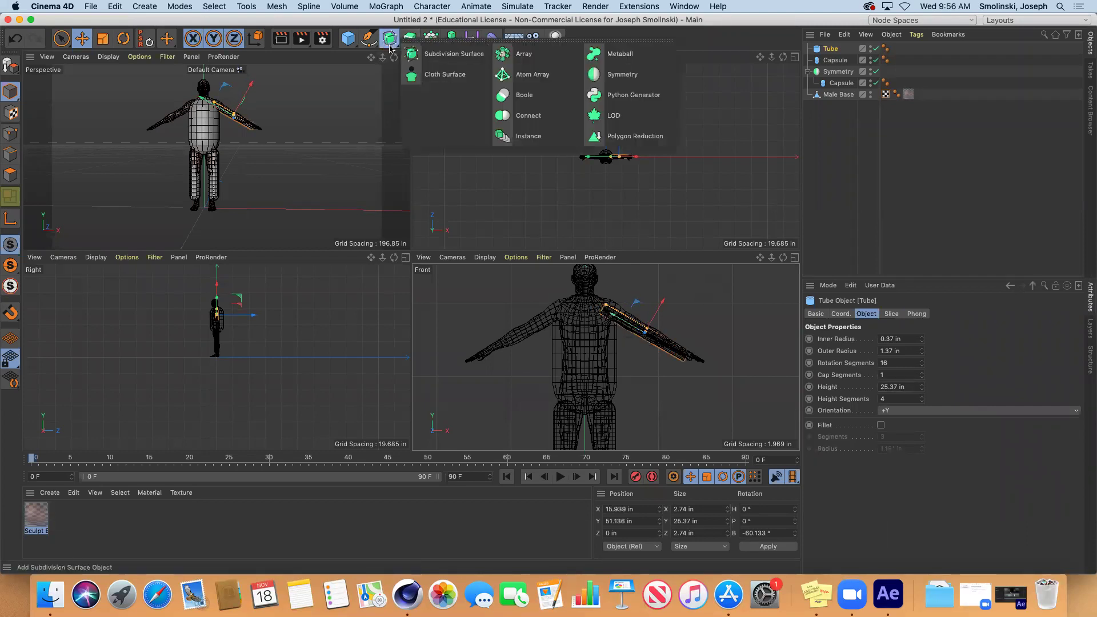
left_click(622, 74)
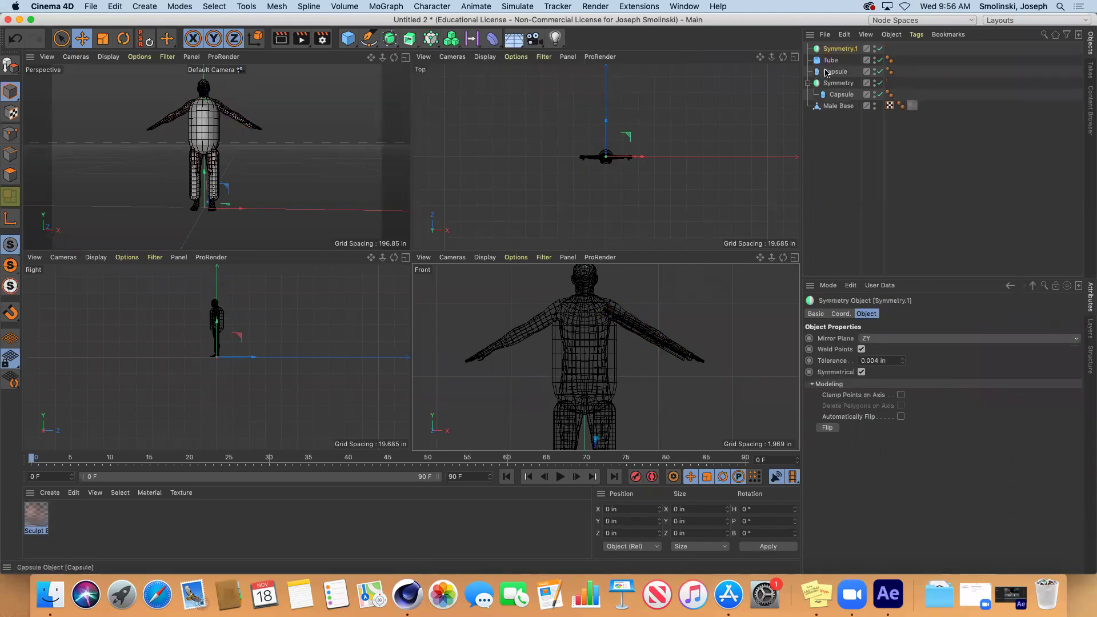
left_click_drag(830, 60, 835, 50)
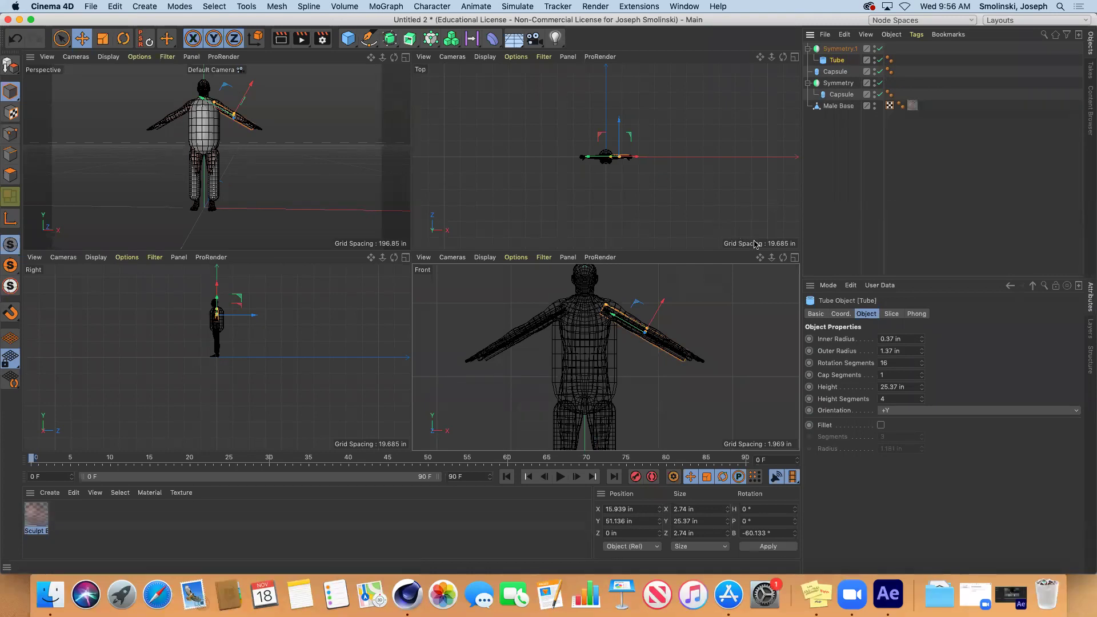
Lengthen the leg capsule to a height of 34.143 in
left_click(841, 94)
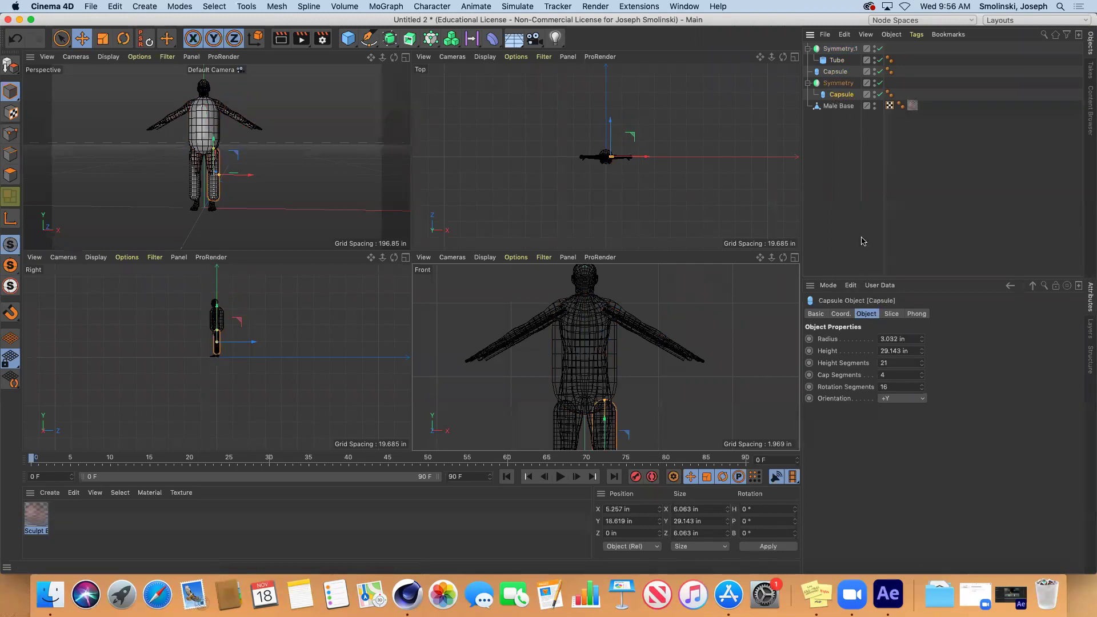
left_click_drag(921, 348, 922, 348)
left_click(922, 349)
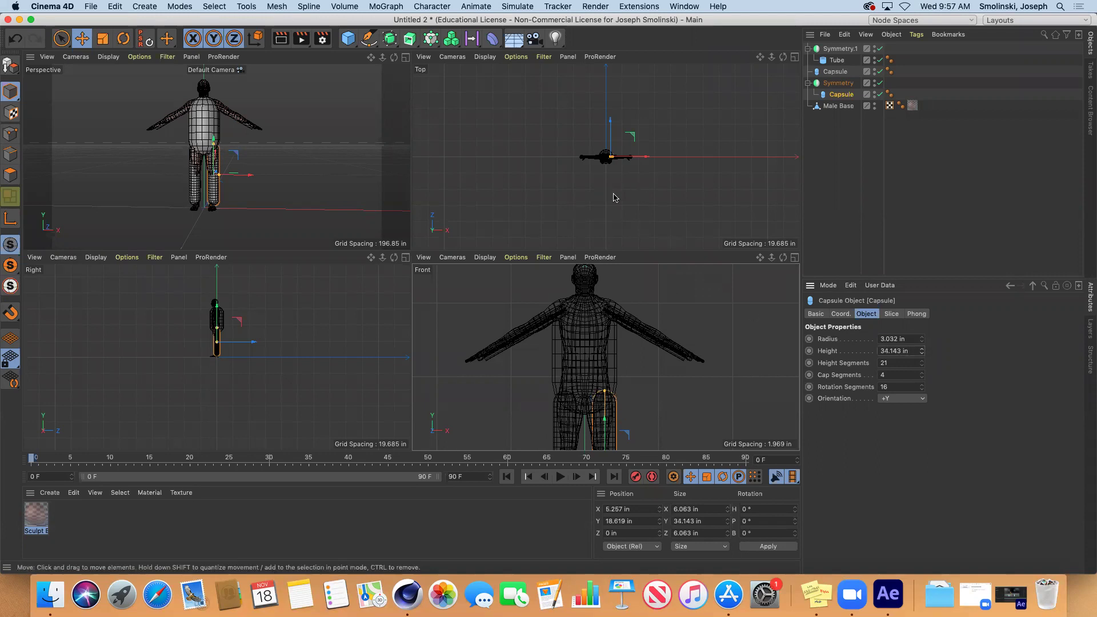
left_click(347, 41)
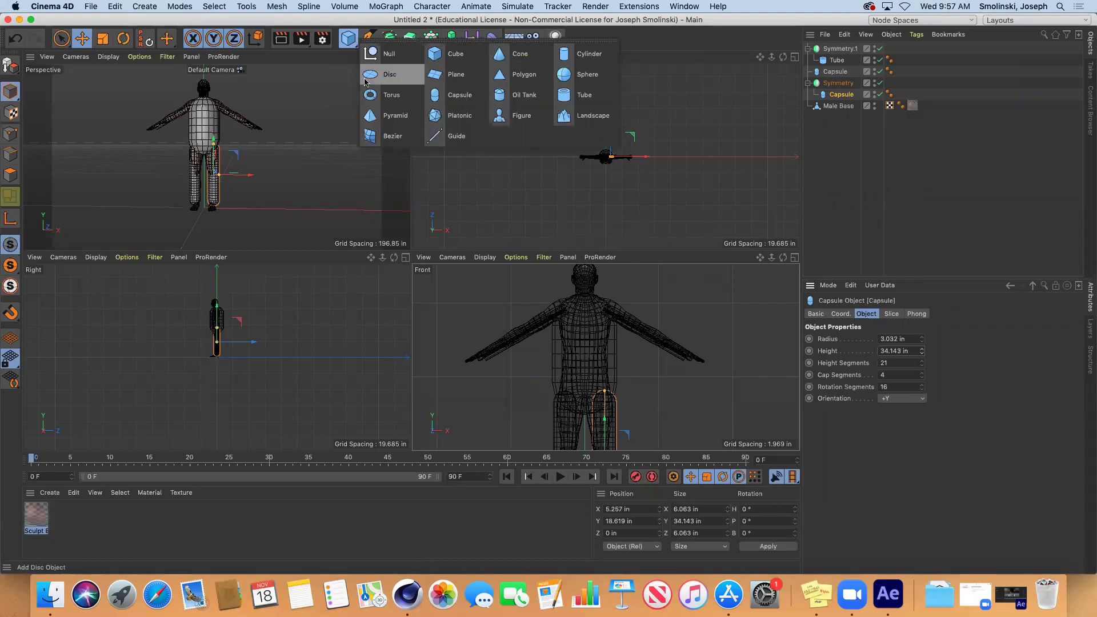
Add a Torus oriented +Z with ring radius 4.37 in and 27 ring segments
left_click(380, 96)
left_click(890, 387)
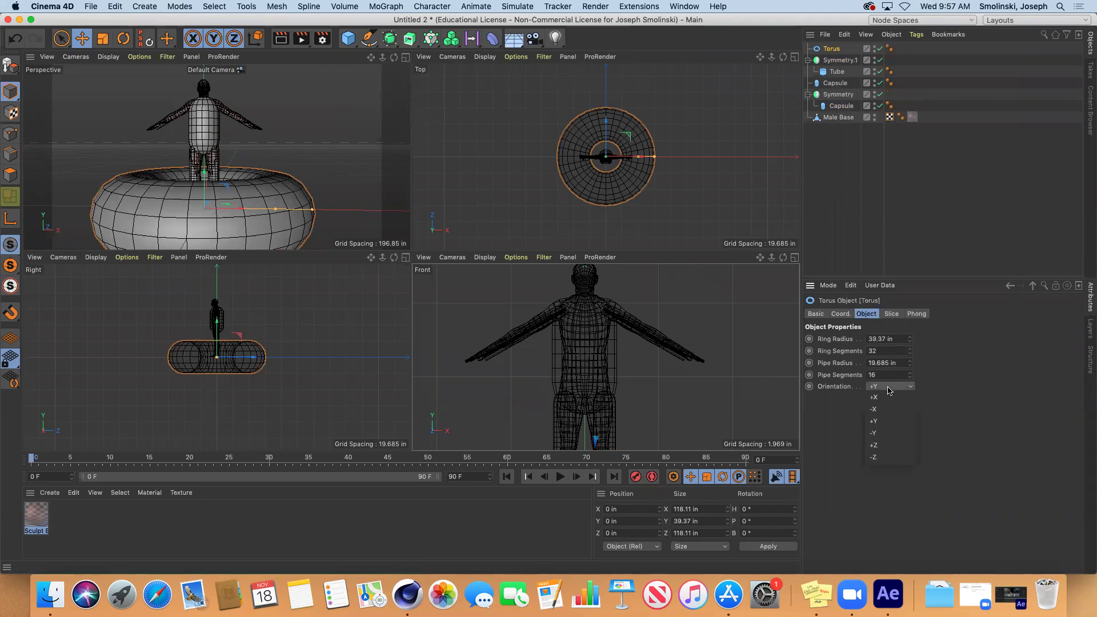
left_click(887, 446)
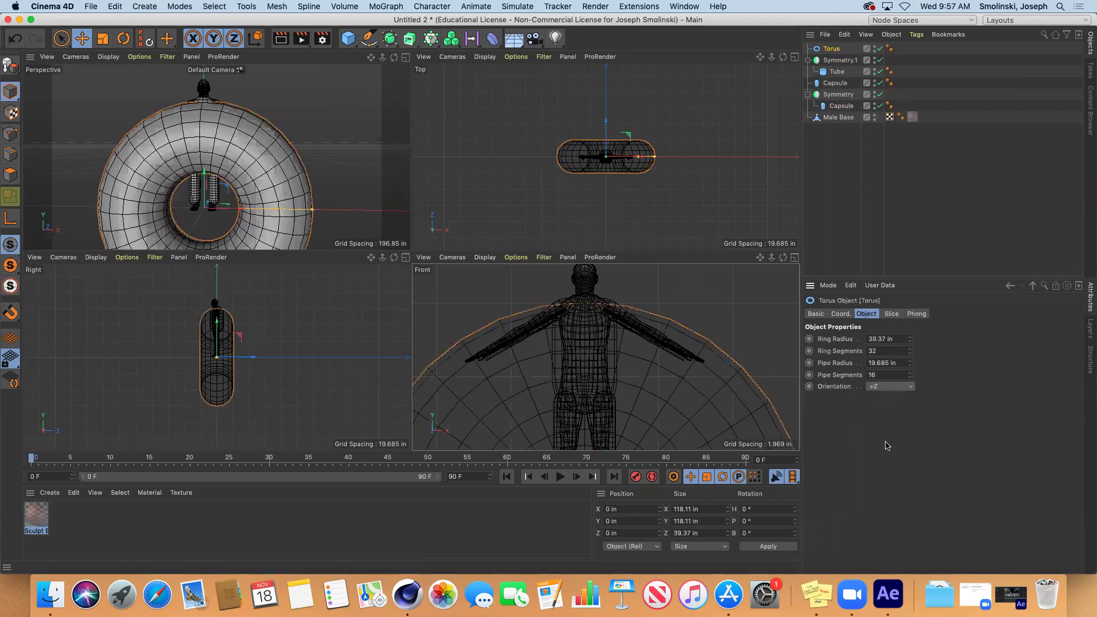
left_click(909, 342)
left_click(909, 341)
left_click(909, 342)
mouse_move(909, 341)
left_mouse_down()
mouse_move(911, 369)
mouse_move(911, 344)
left_mouse_up()
left_click(911, 342)
left_click(910, 343)
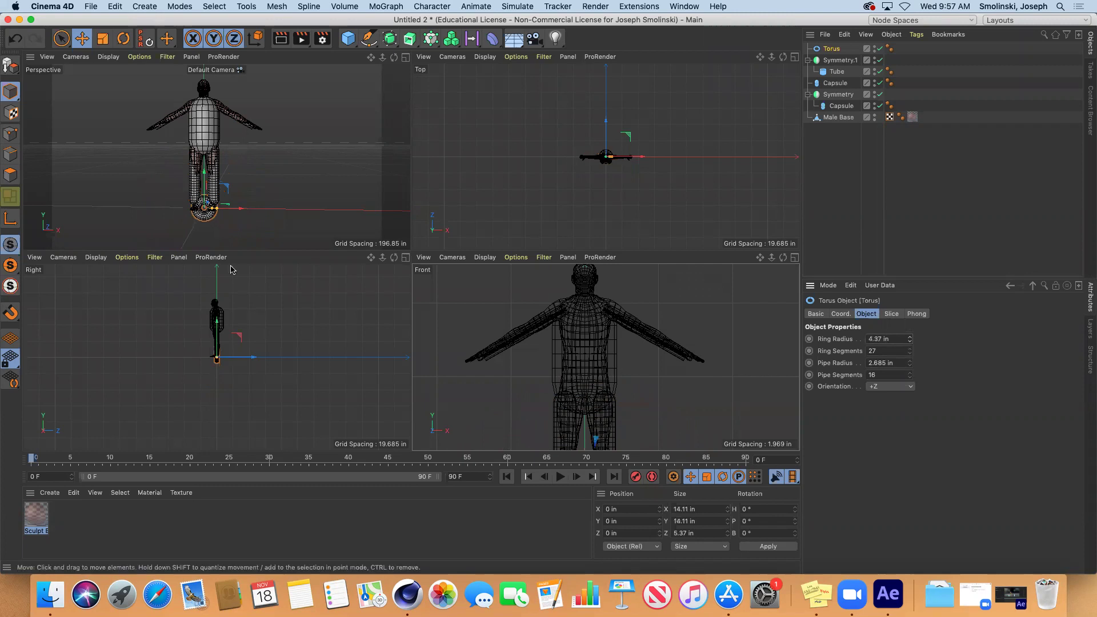
Raise the torus from the feet to the head position at Y 67.019 in
left_click(405, 57)
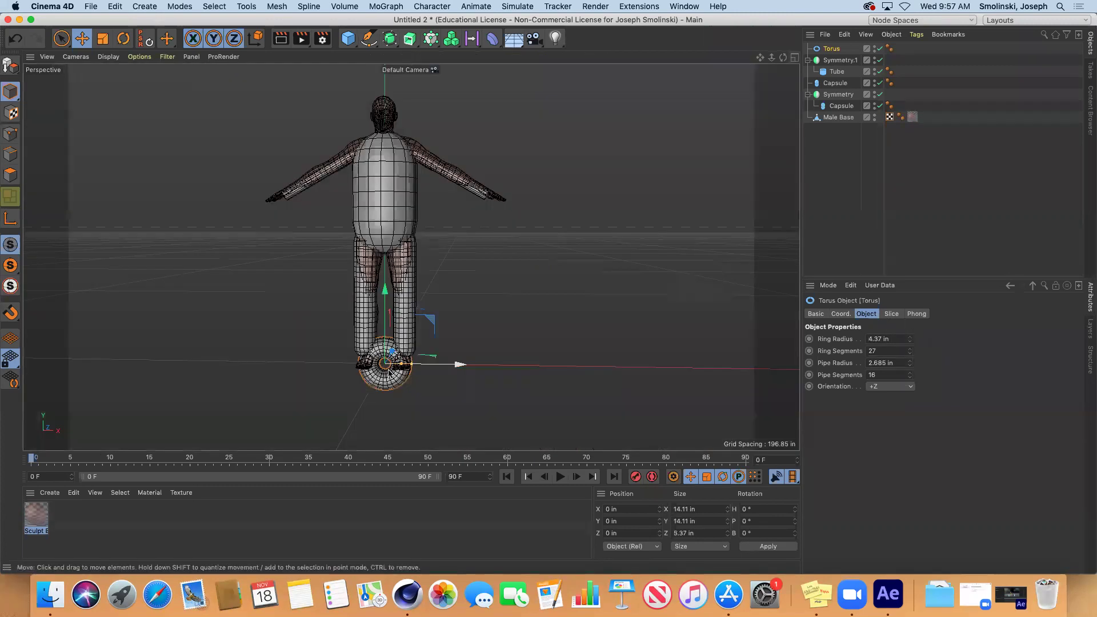
left_click_drag(385, 295, 386, 74)
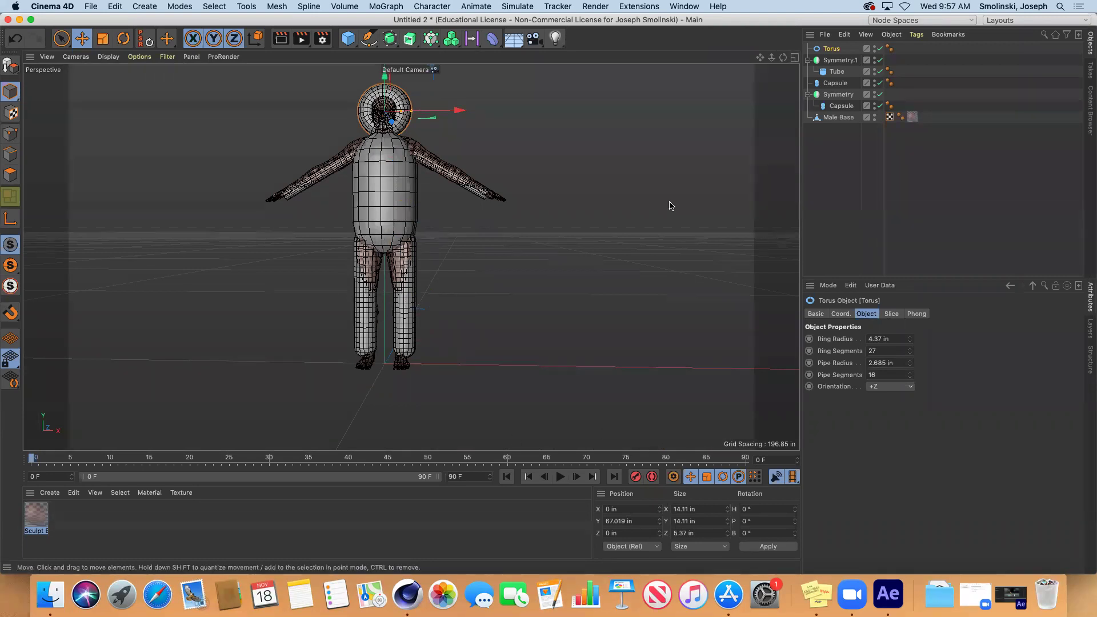
left_click_drag(760, 57, 760, 112)
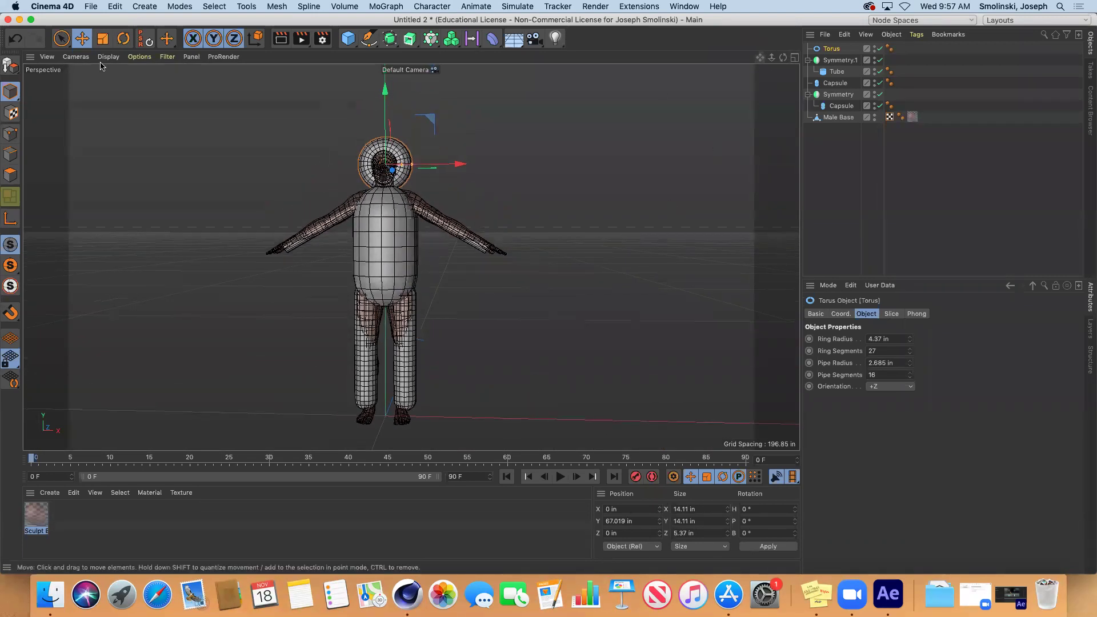
left_click(108, 57)
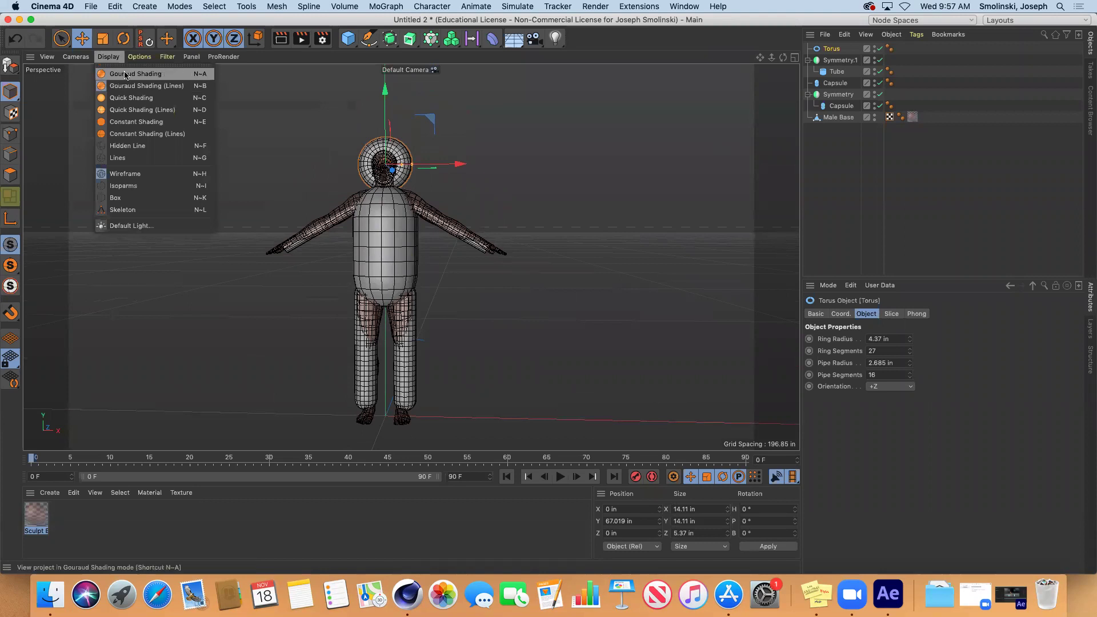
Switch to plain Gouraud Shading and delete the Male Base mesh
left_click(132, 72)
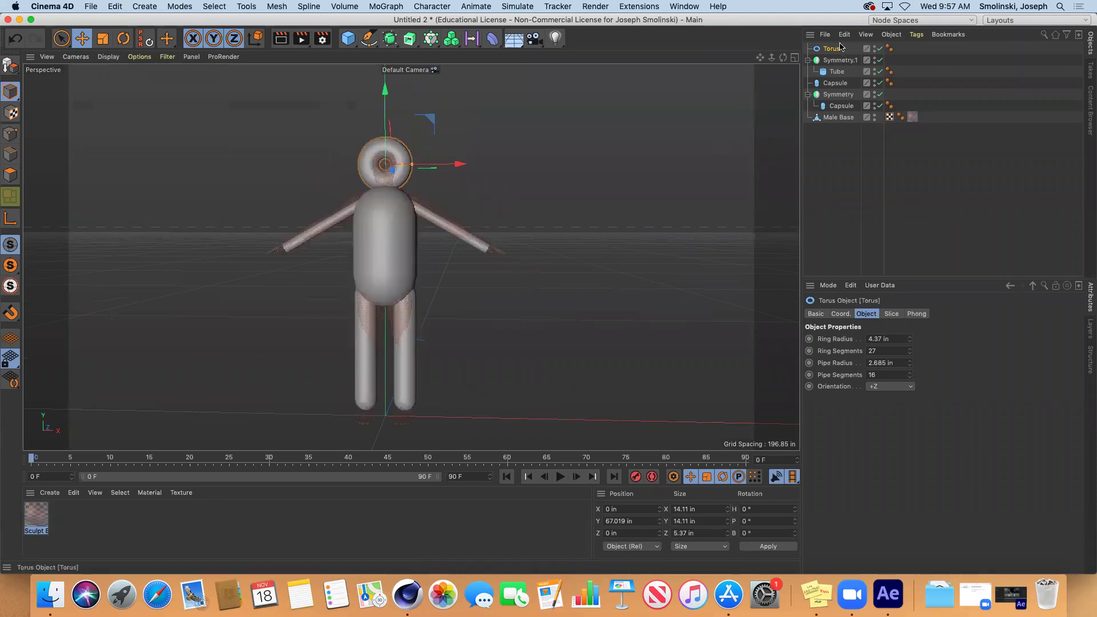
left_click(838, 117)
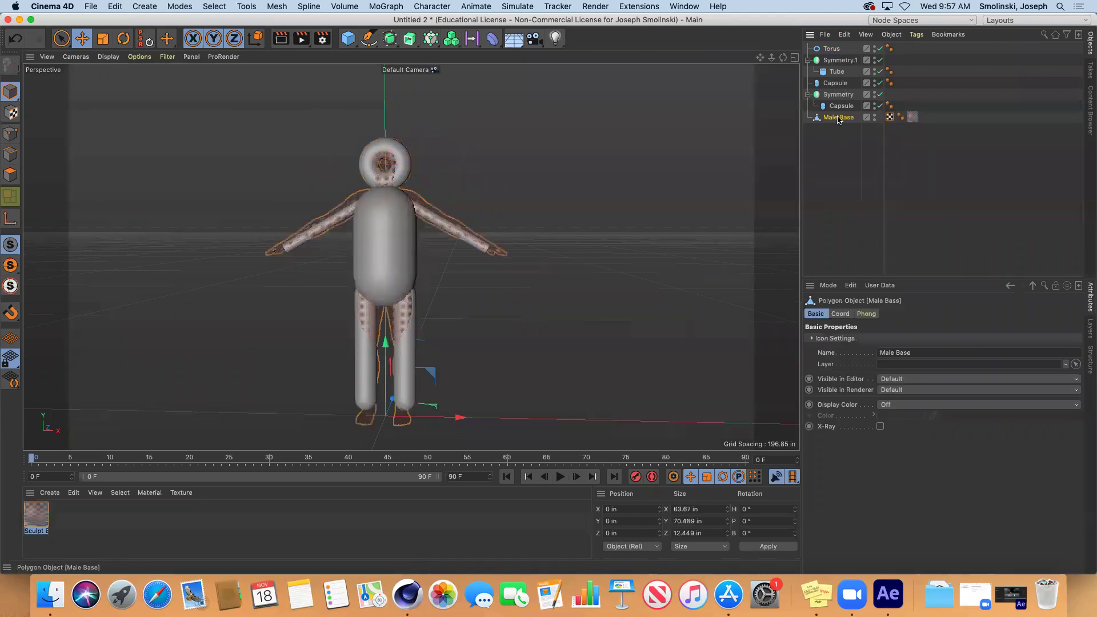
key("Delete")
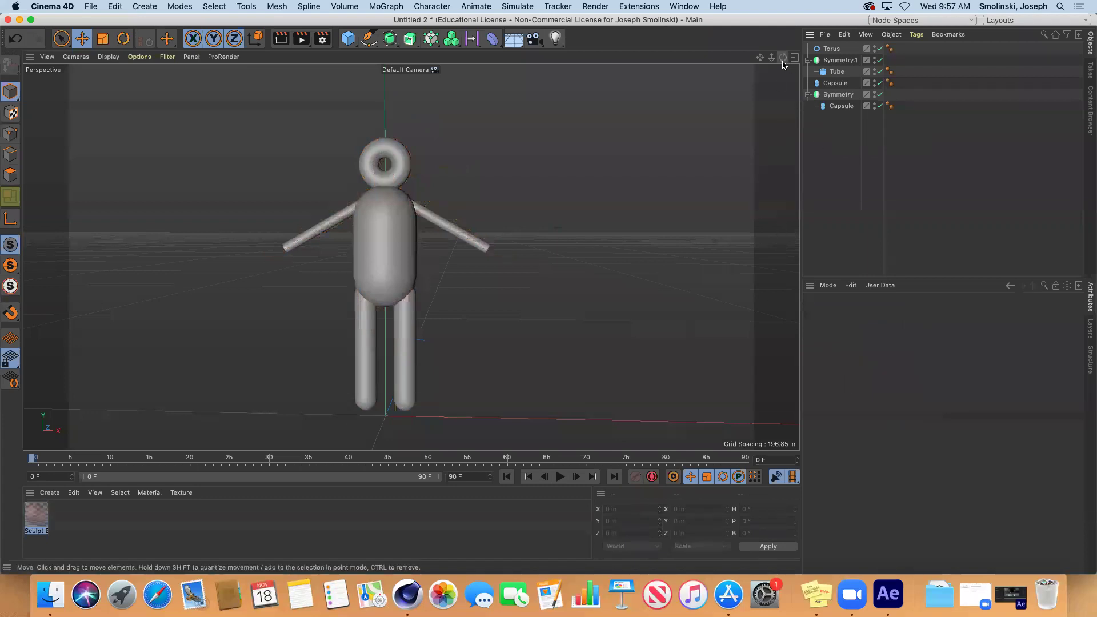
left_click_drag(452, 255, 409, 247, "alt")
Thicken the arm tube to inner radius 1.37 in and outer radius 2.37 in
left_click(837, 72)
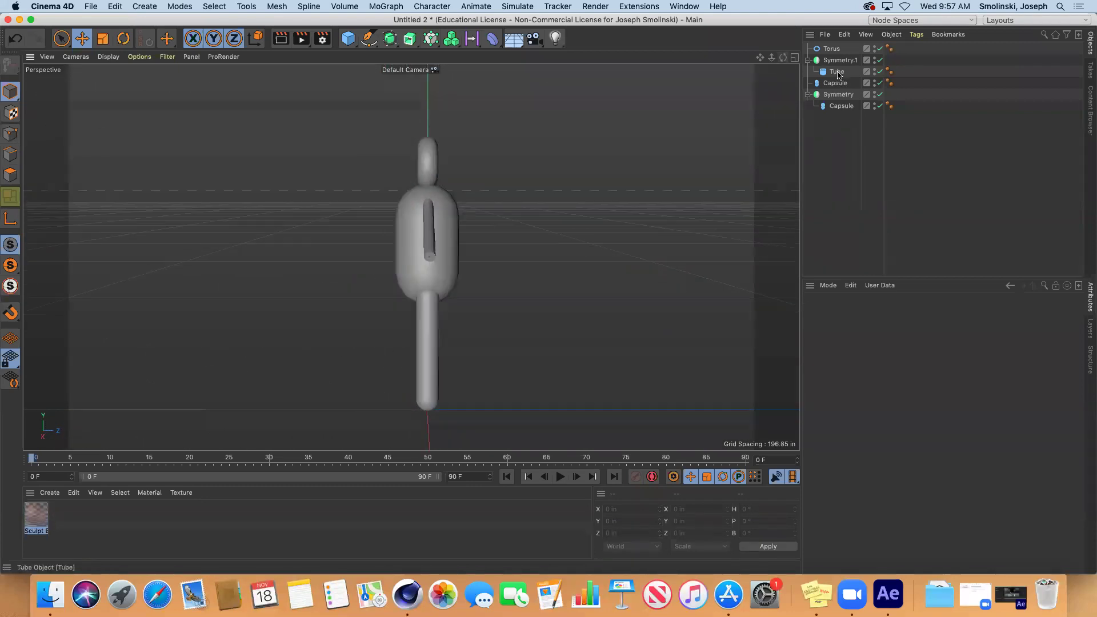
left_click(921, 339)
left_click(922, 349)
left_click(921, 350)
left_click(922, 354)
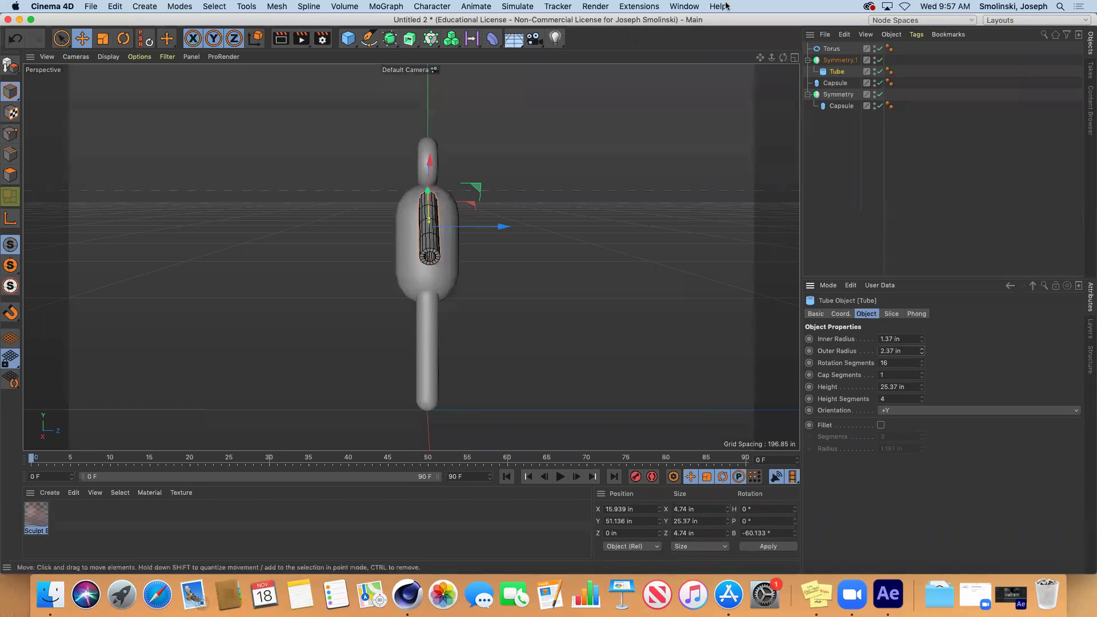
Delete the Sculpt Base material from the scene
left_click_drag(783, 57, 411, 257)
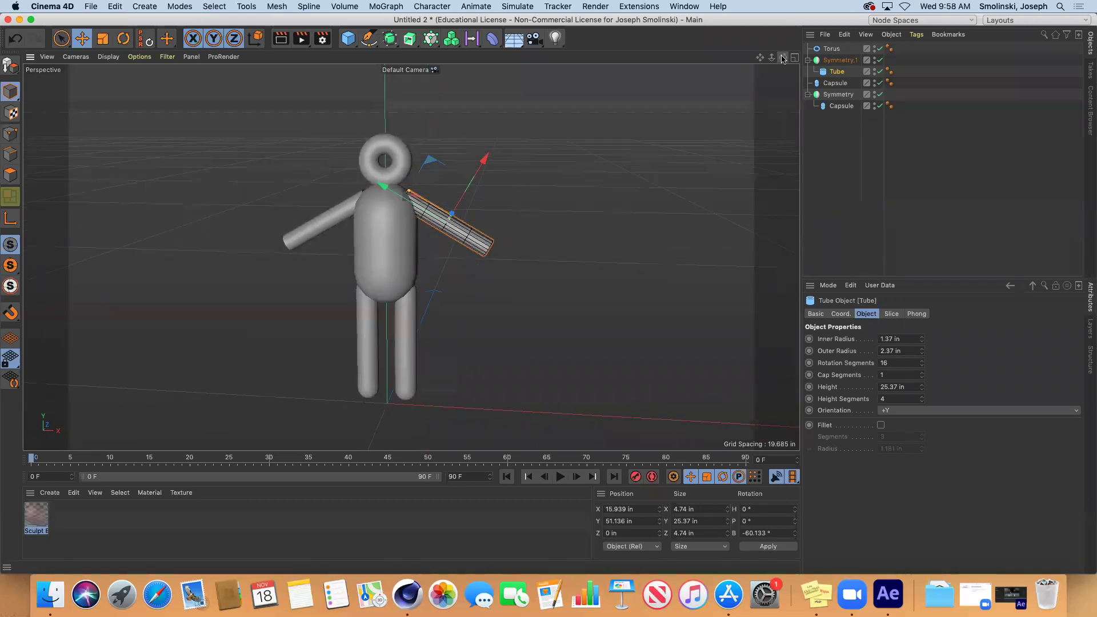
left_click_drag(783, 58, 410, 256)
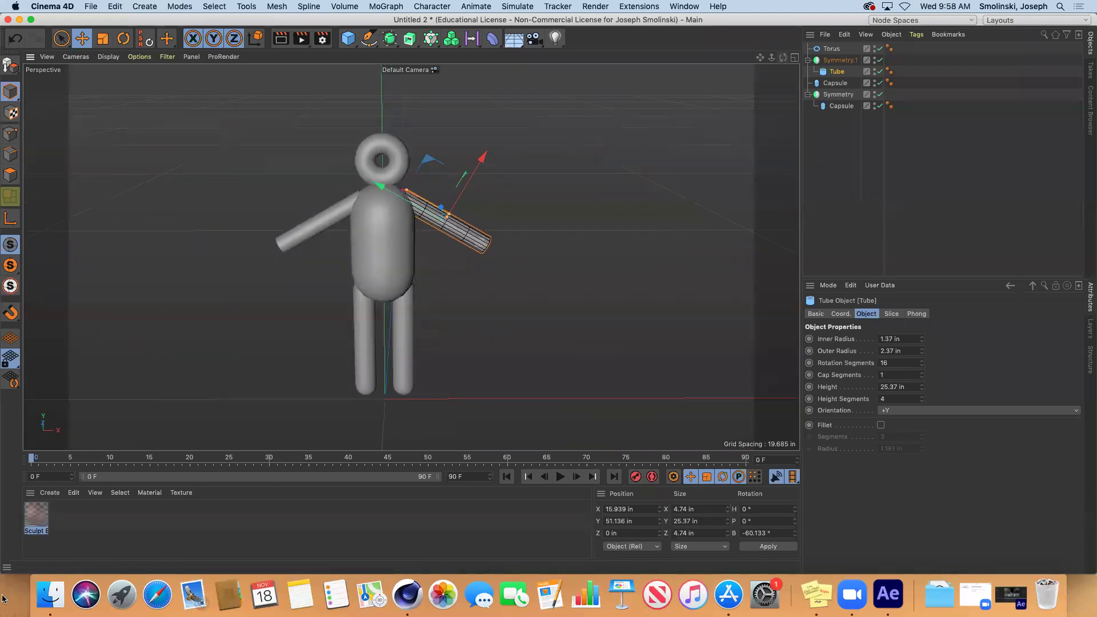
left_click(33, 521)
key("Delete")
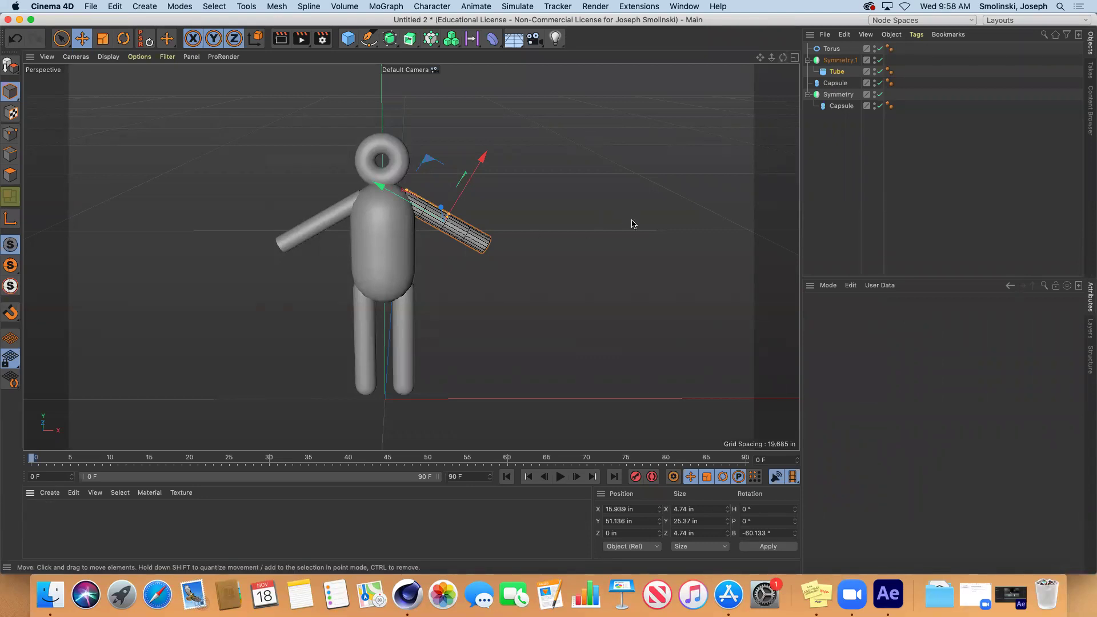
Make the legs Symmetry editable, pull the capsule out, delete the null, and name it legs
left_click(836, 95)
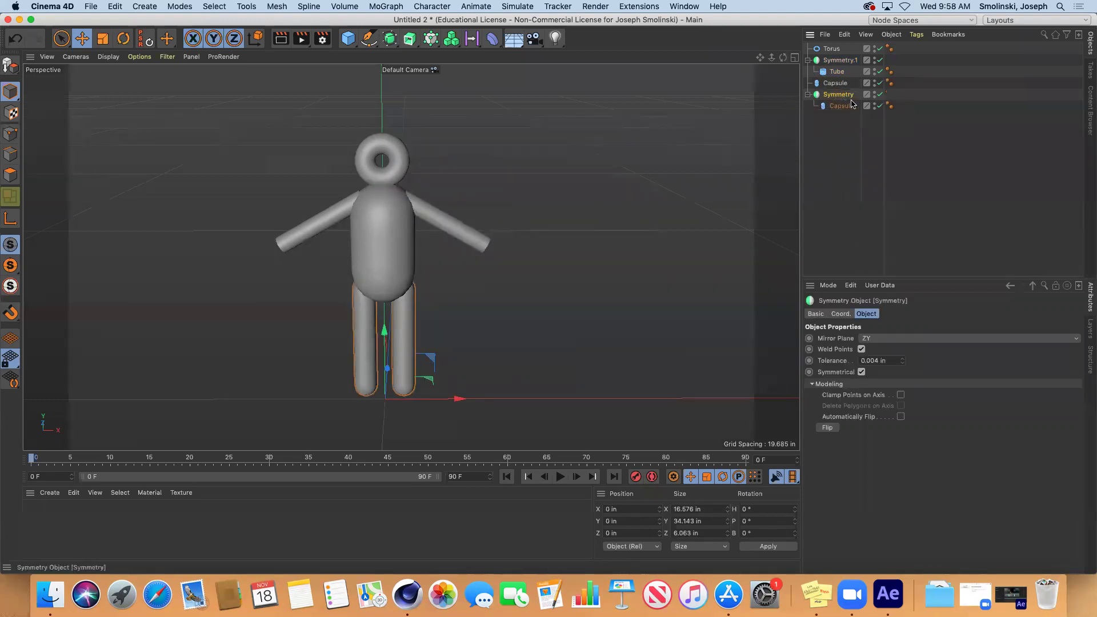
left_click(10, 64)
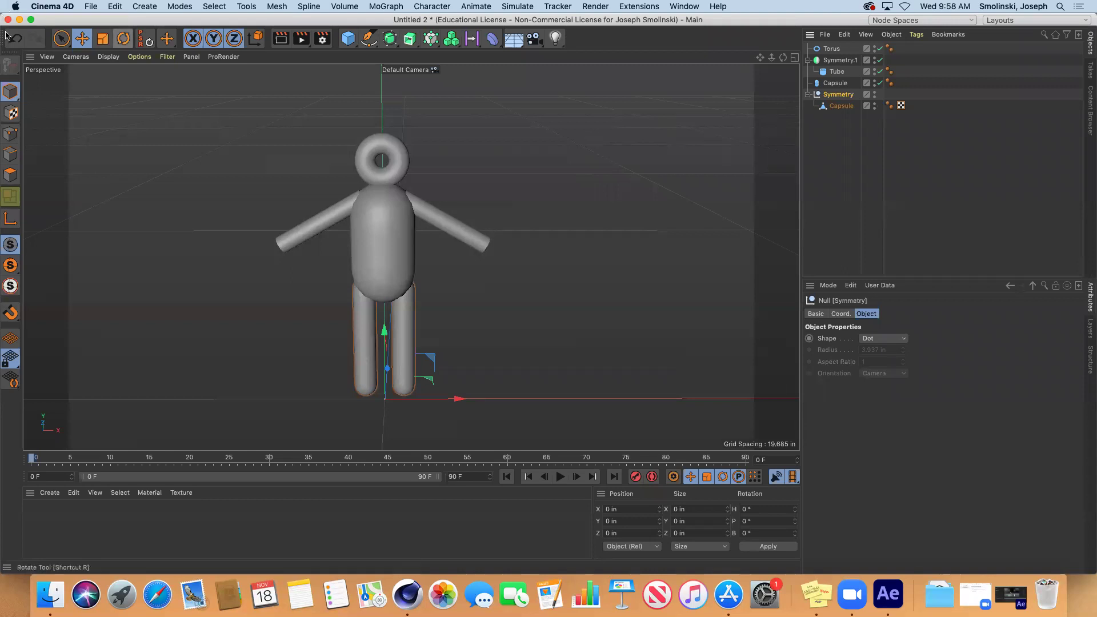
left_click_drag(843, 107, 838, 90)
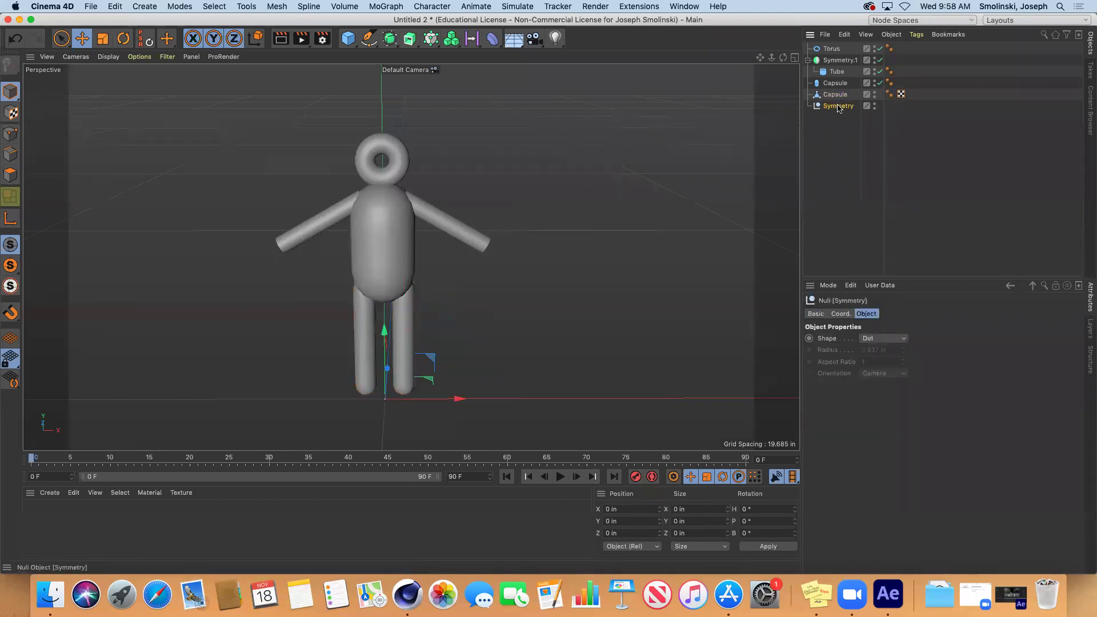
key("Delete")
left_click(836, 96)
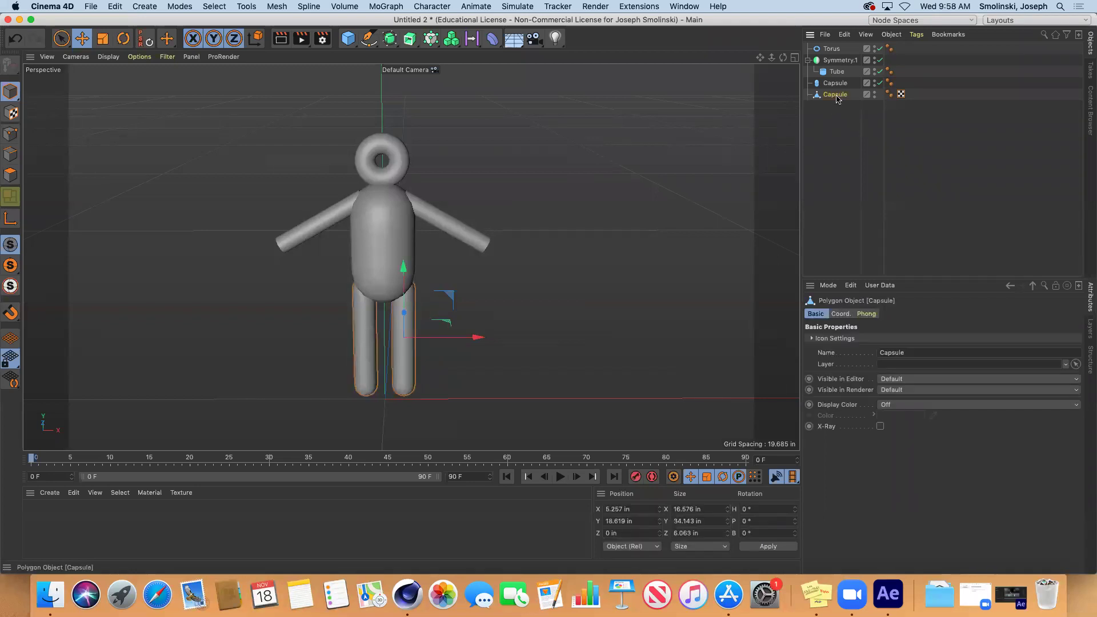
double_click(835, 96)
type("le")
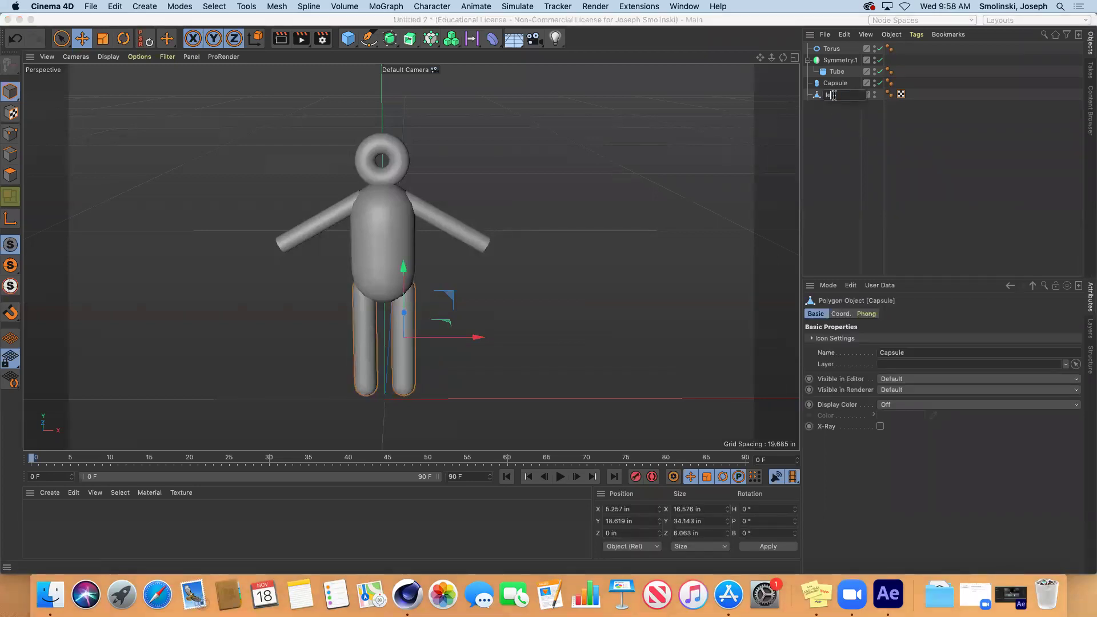
type("gs")
key("Return")
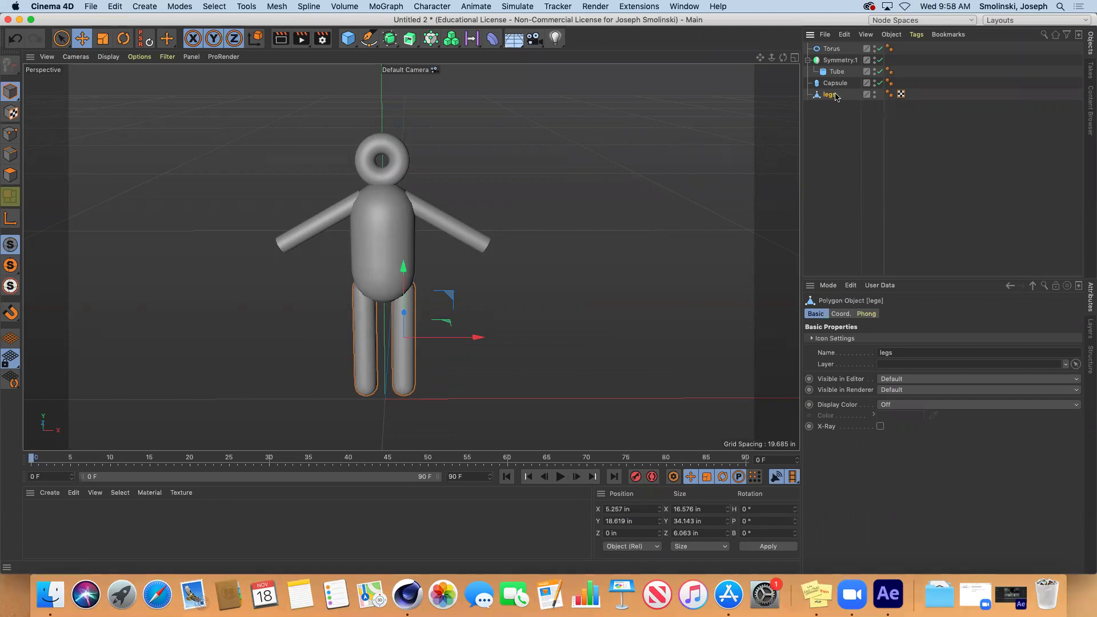
Rename the arms Symmetry to arms, make it editable, and move its arms mesh out below legs
left_click(839, 61)
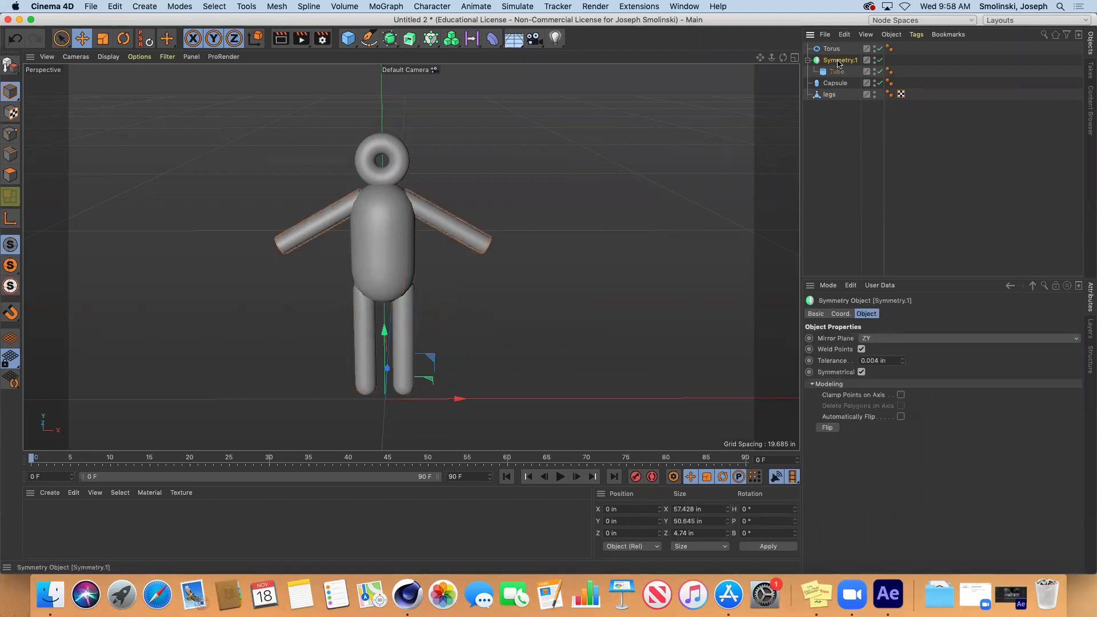
double_click(838, 60)
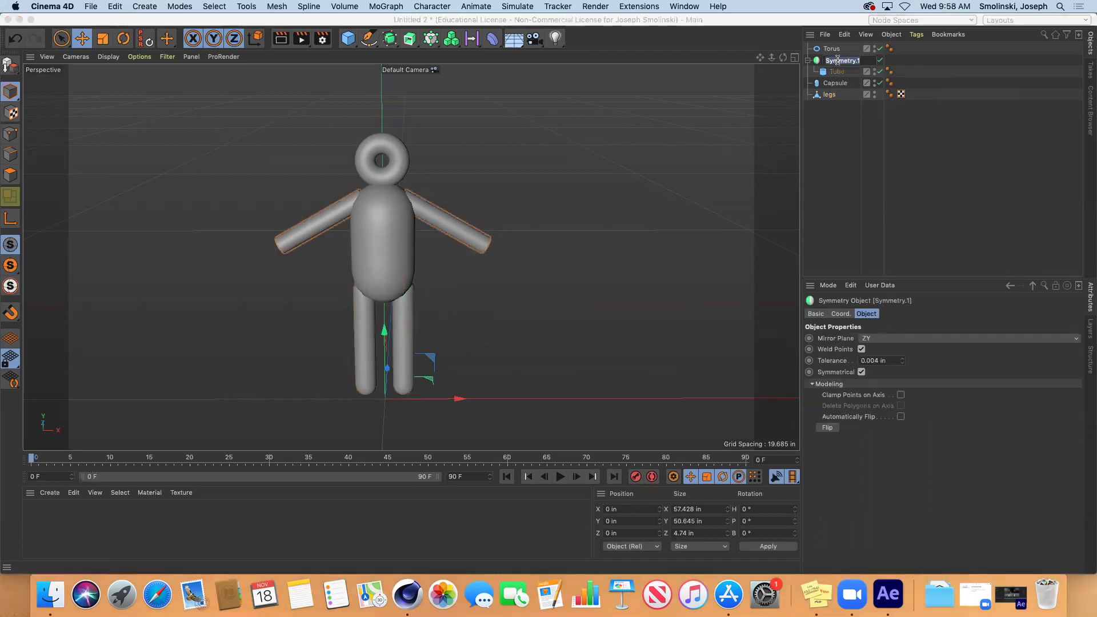
type("arms")
key("Return")
left_click(10, 66)
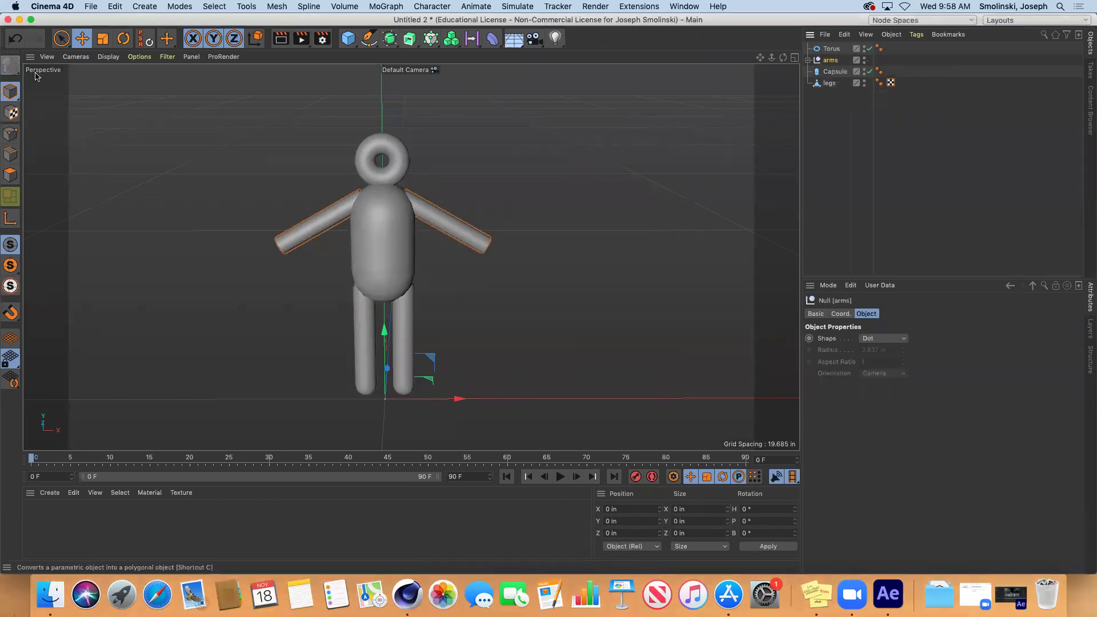
left_click(808, 61)
double_click(835, 72)
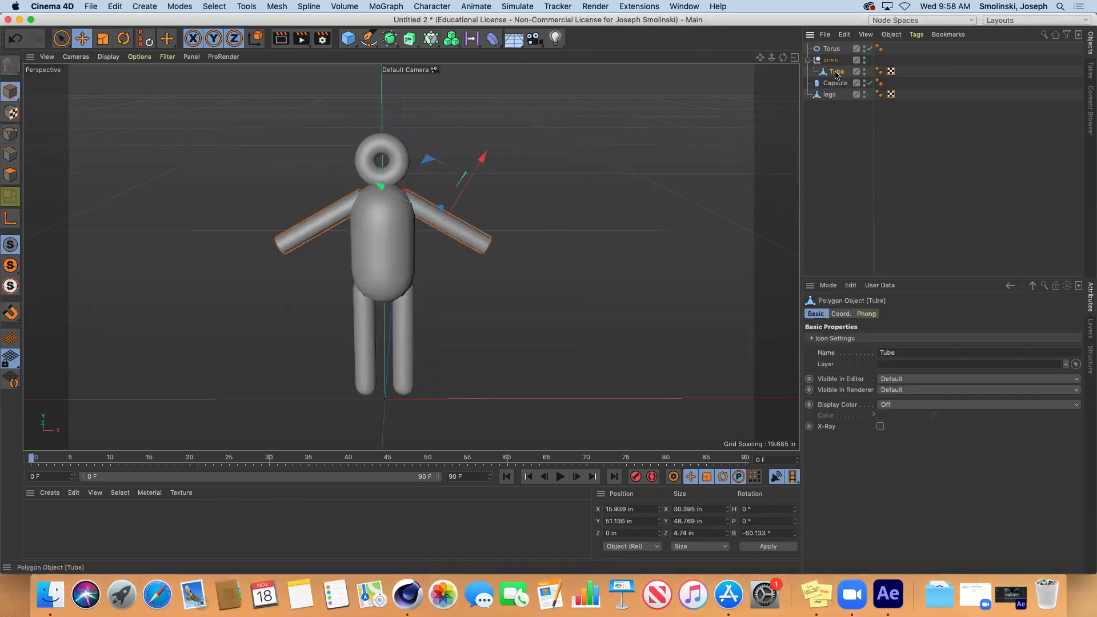
type("arms")
key("Return")
left_click_drag(836, 73, 830, 108)
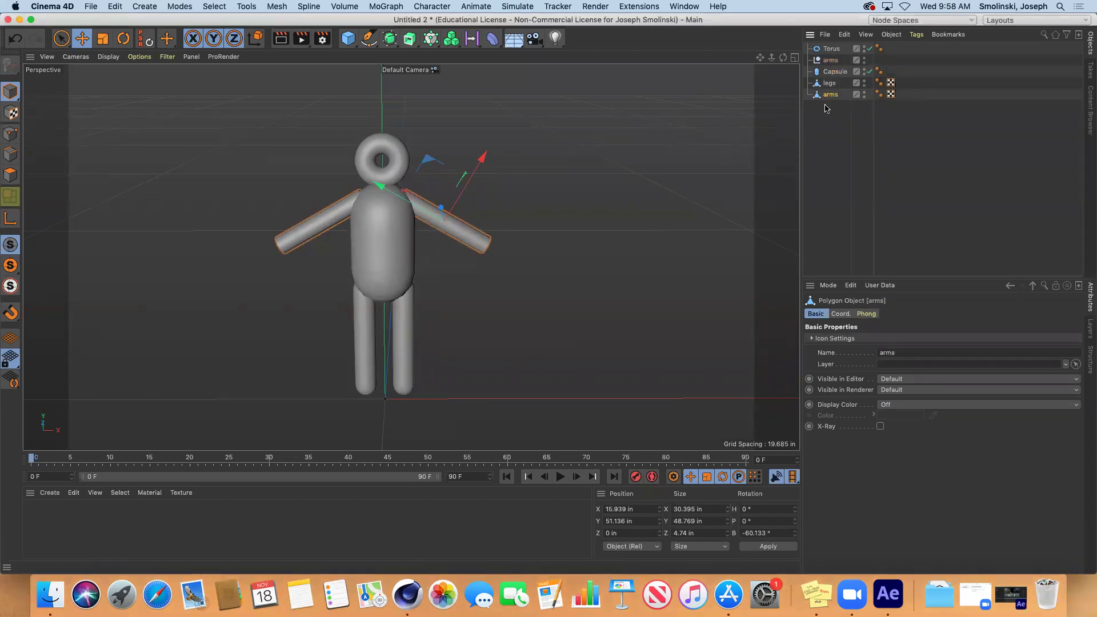
Name the body capsule torso, delete the empty arms group, and rename the head torus hed
left_click(836, 73)
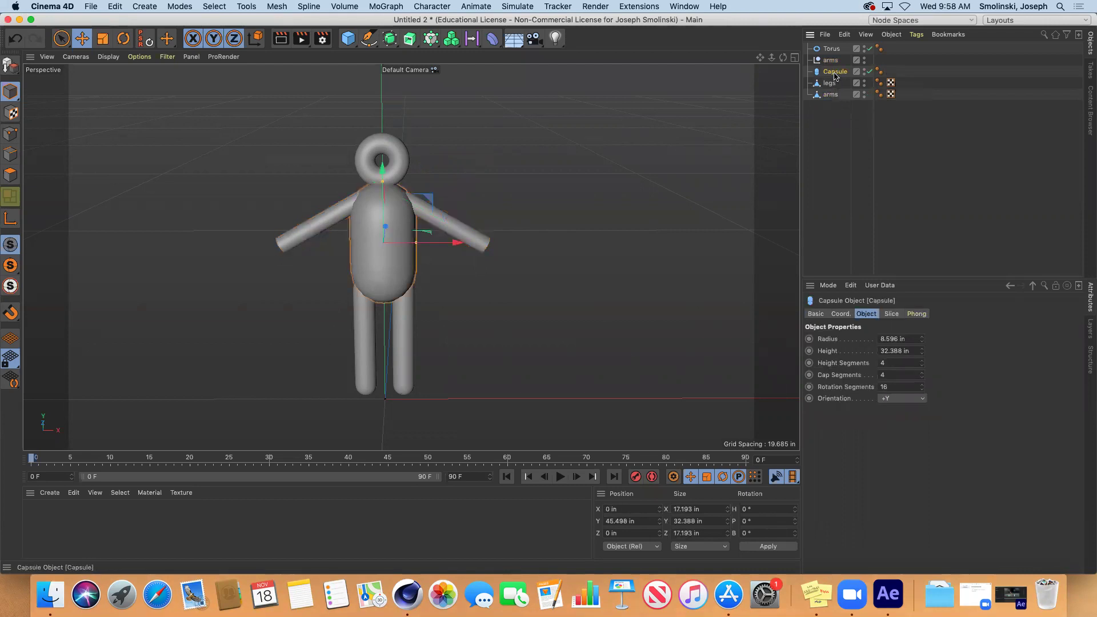
double_click(835, 72)
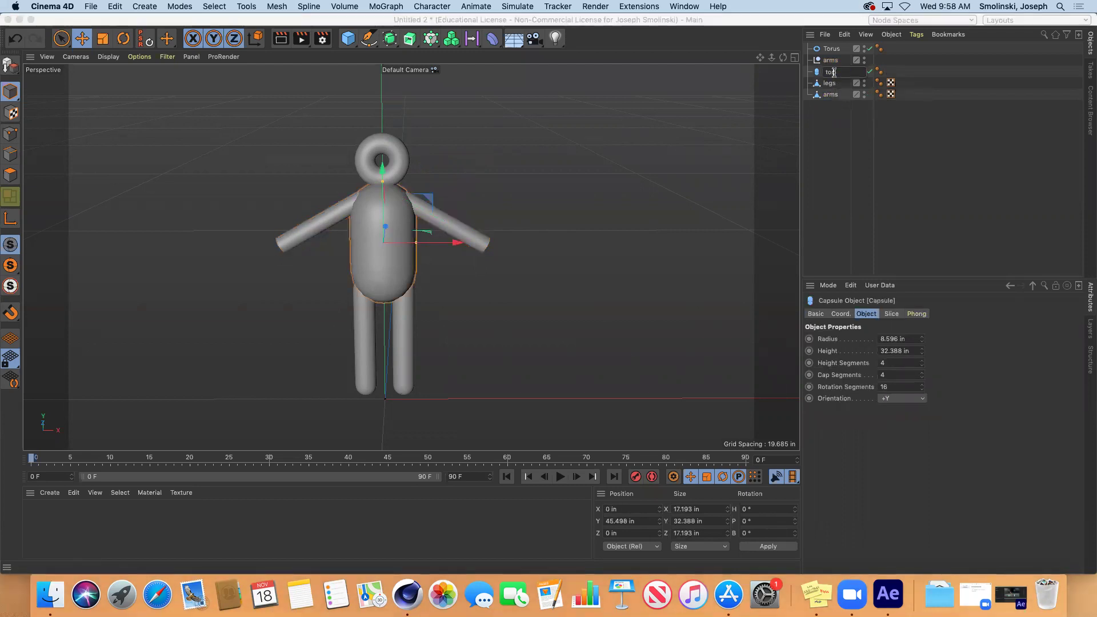
key("Return")
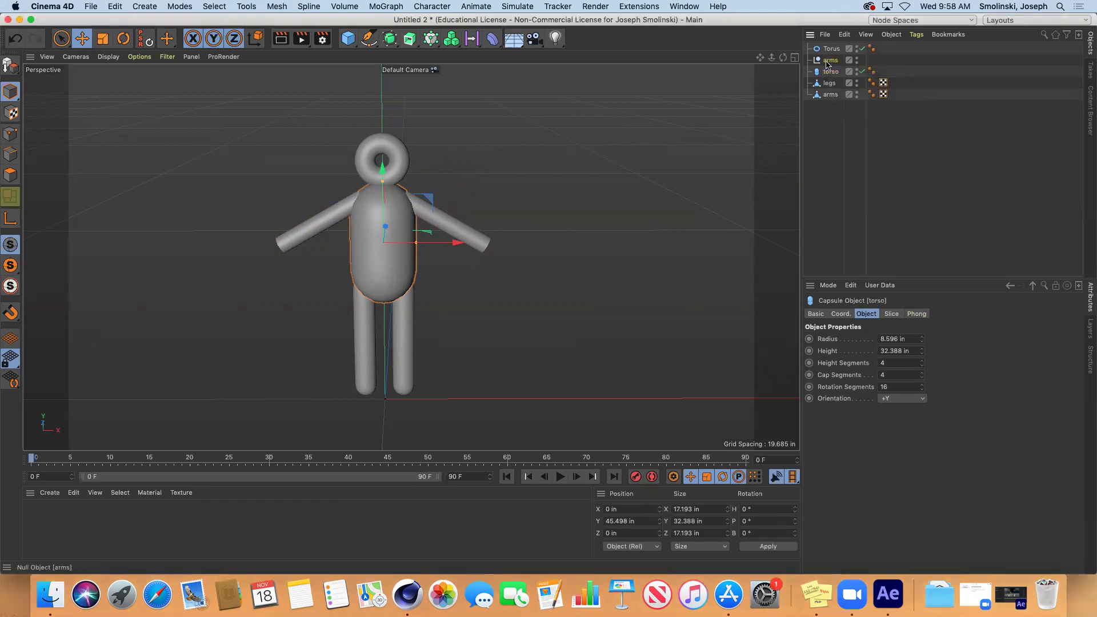
left_click(830, 60)
key("Delete")
double_click(832, 50)
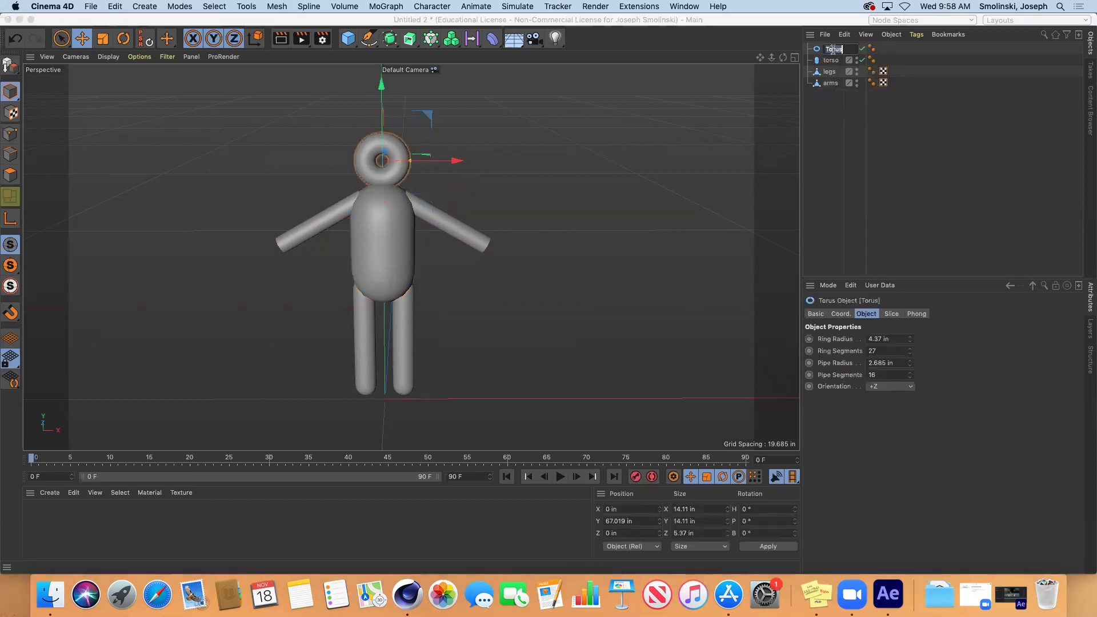
type("hea")
key("Return")
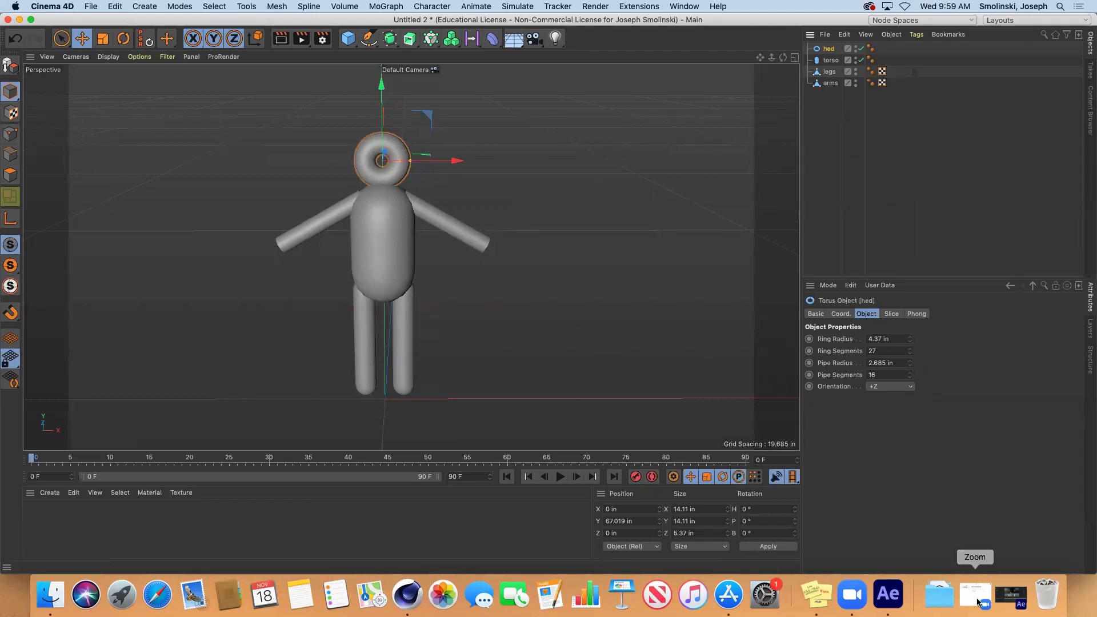
left_click(1012, 595)
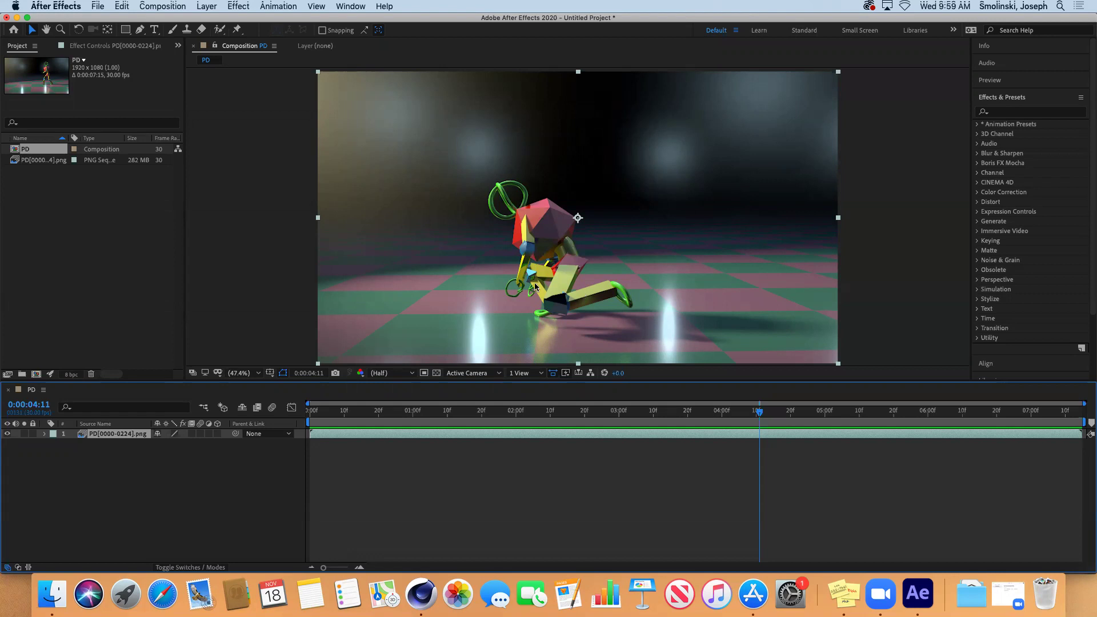
left_click(423, 596)
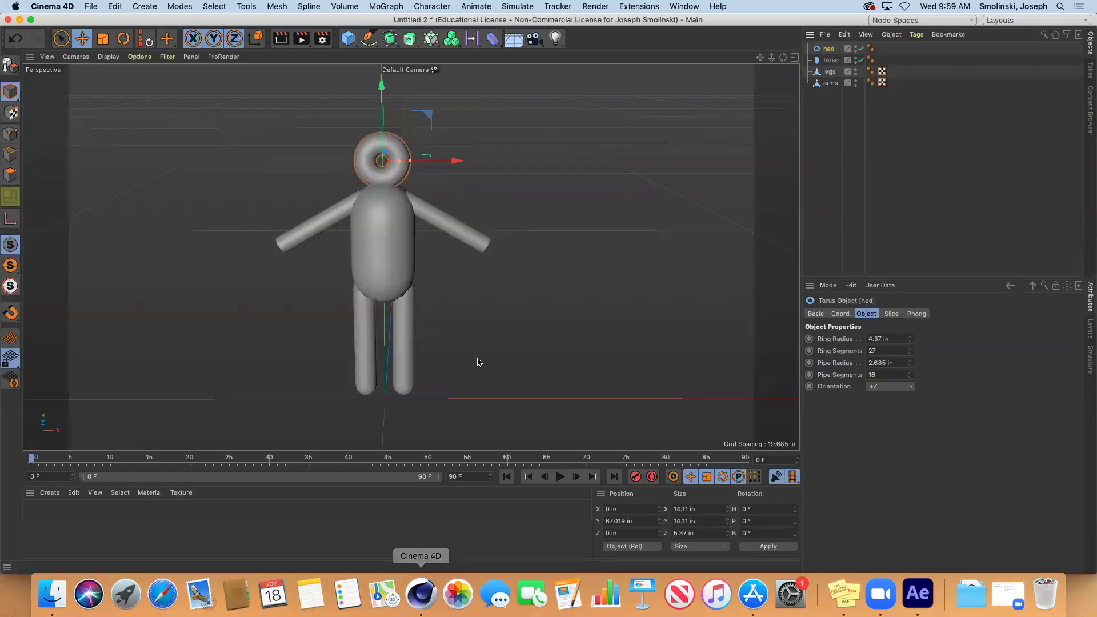
Create a new Standard material Mat and set its transparency colour to hue 46°, saturation 97%
left_click(50, 493)
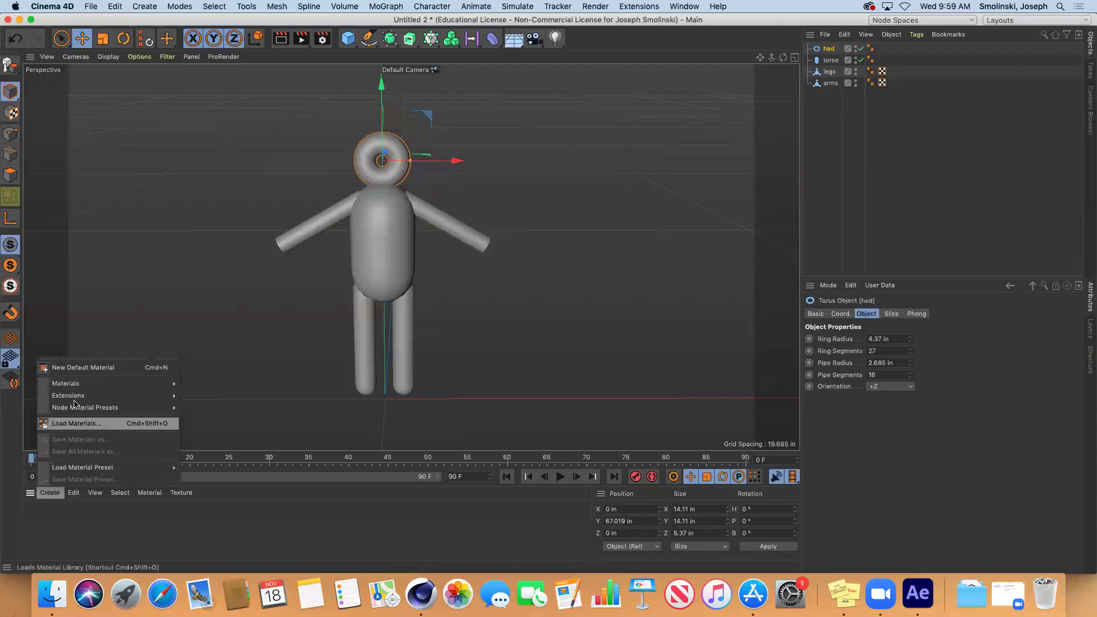
mouse_move(76, 383)
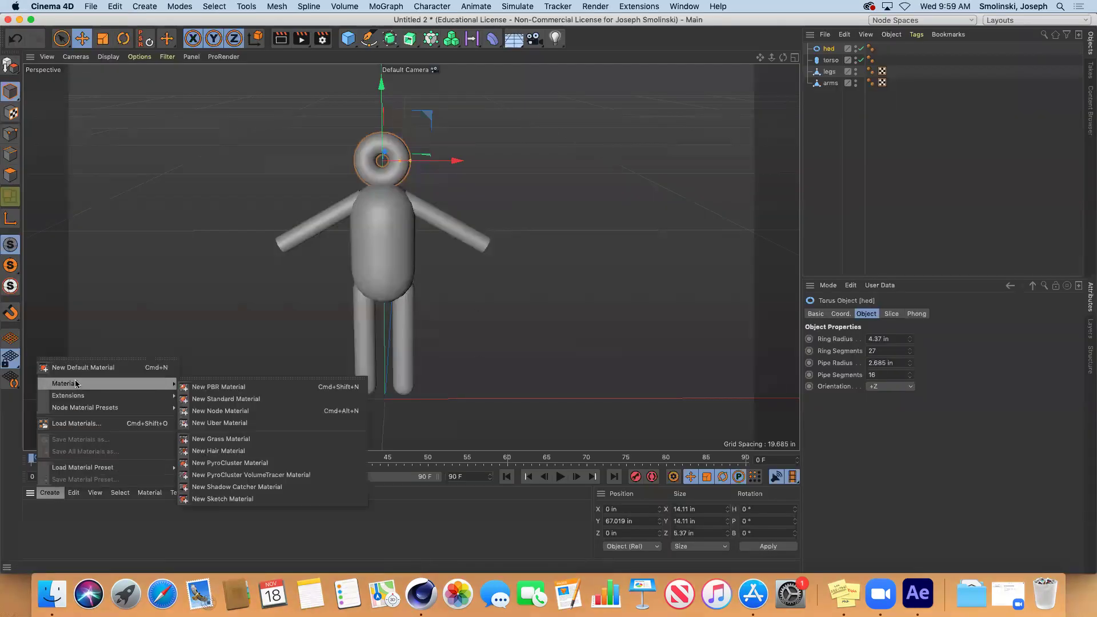
left_click(246, 403)
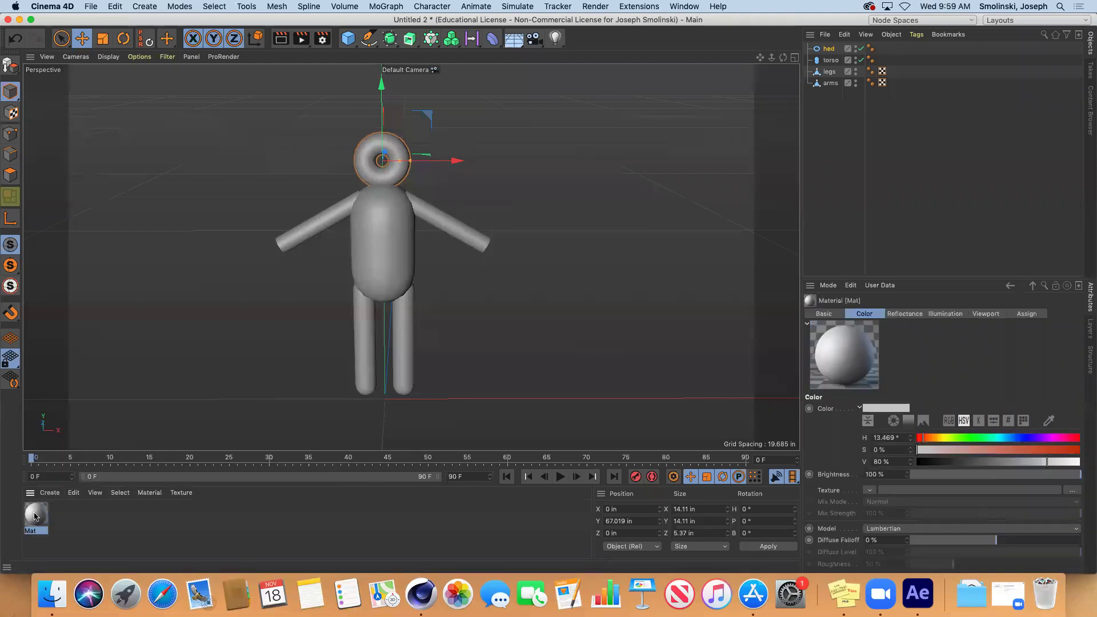
double_click(35, 517)
left_click(428, 149)
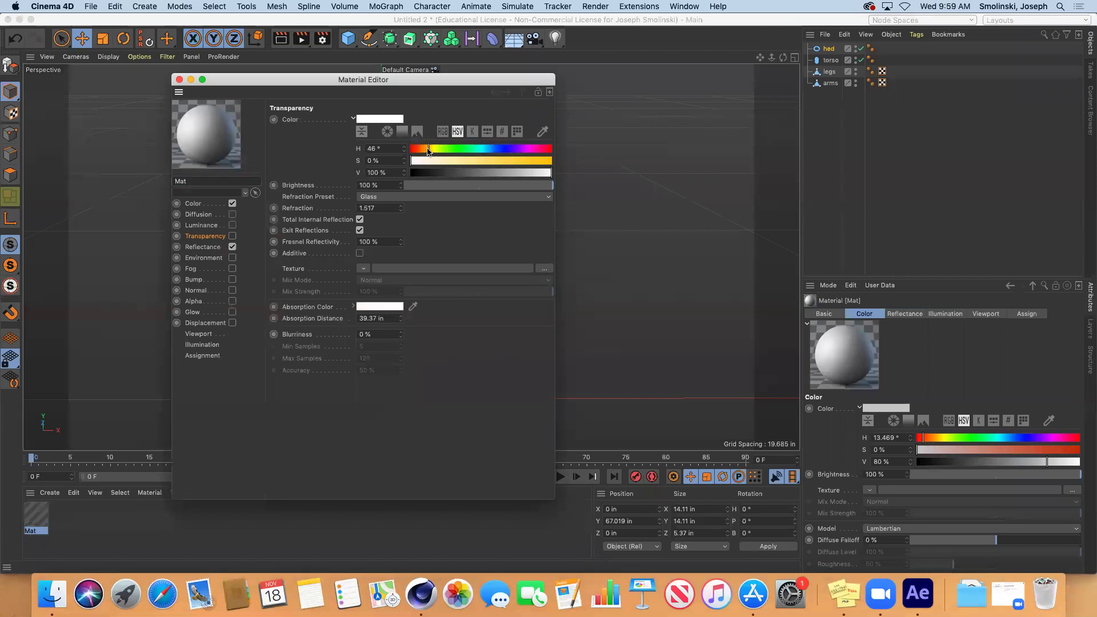
left_click(549, 161)
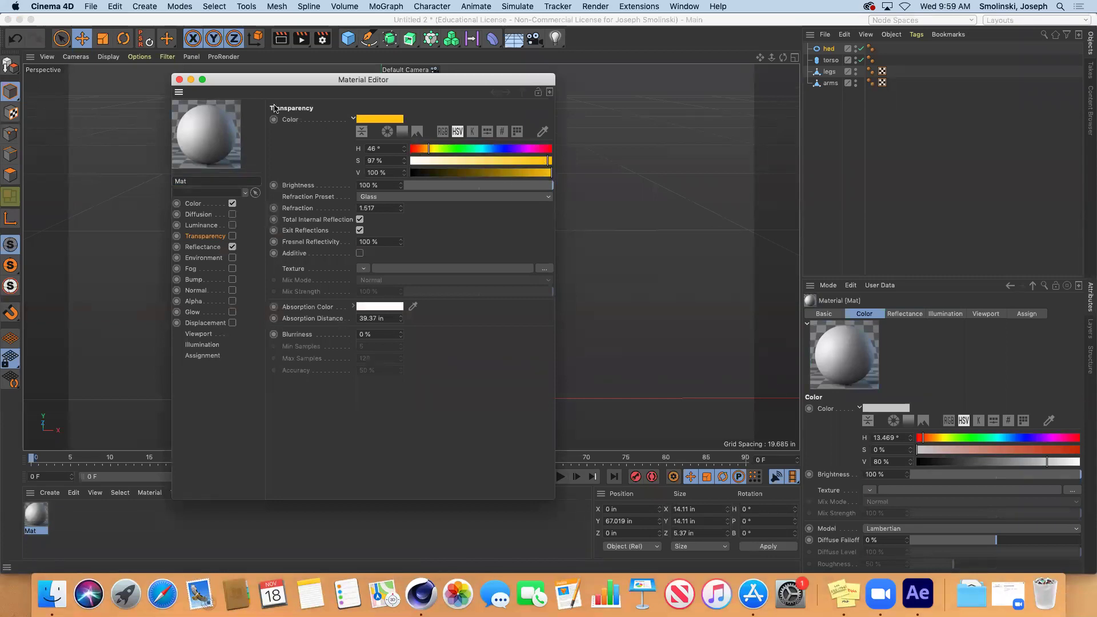
Colour Mat bright orange (S 93%, V 100%) and apply it to the torso
left_click(197, 204)
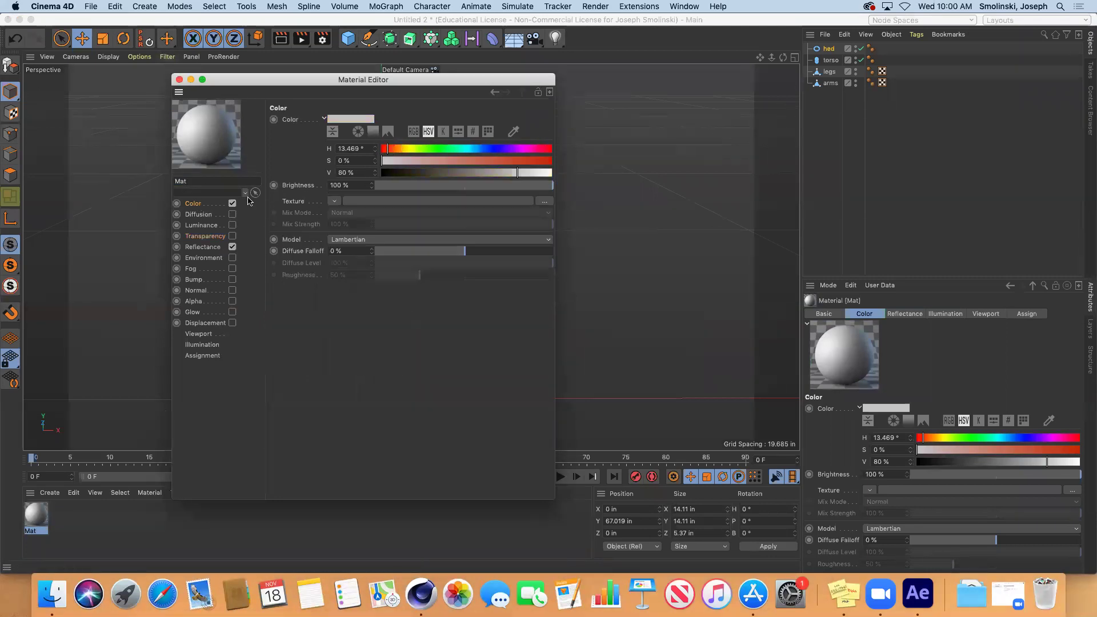
left_click(540, 161)
left_click_drag(517, 172, 552, 173)
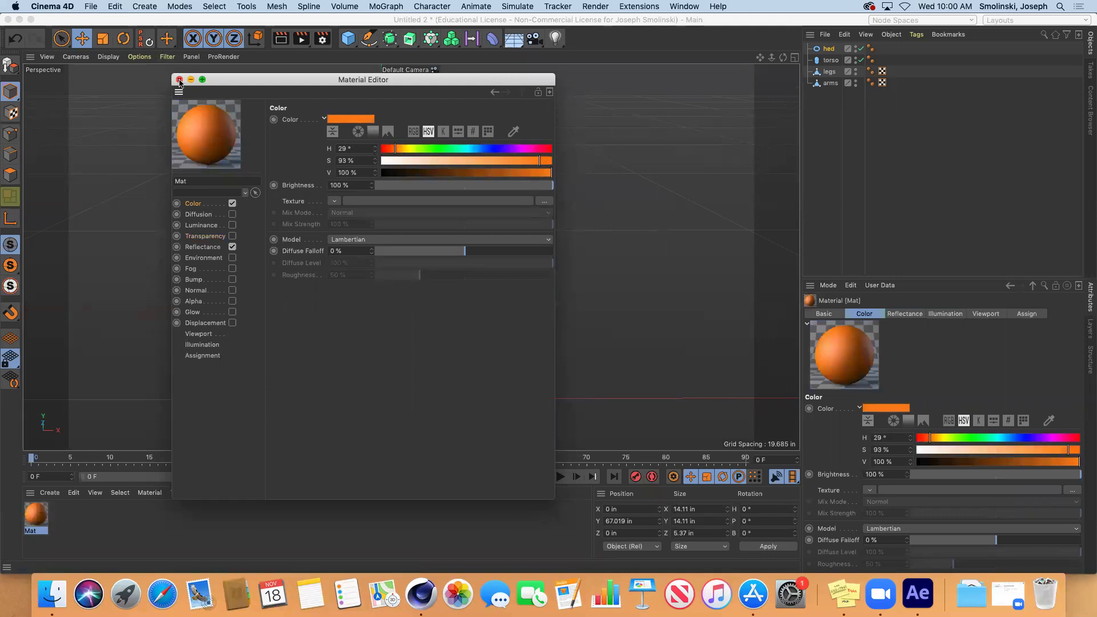
left_click(179, 80)
left_click_drag(40, 515, 381, 281)
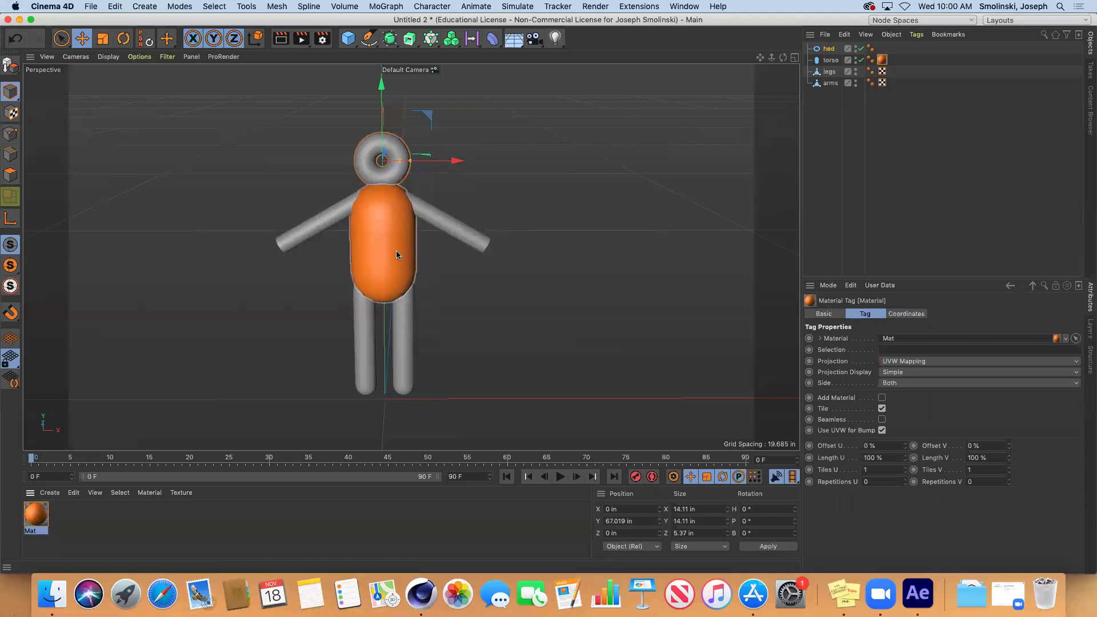
Split the arms mesh into separate arm objects using a Mesh command
left_click(830, 83)
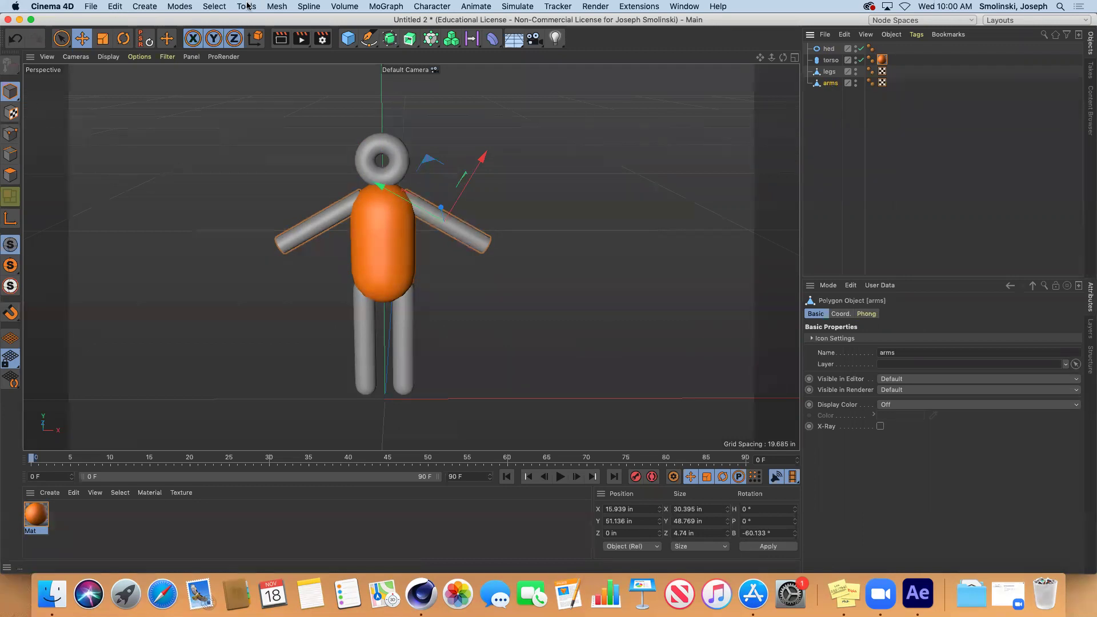
left_click(277, 7)
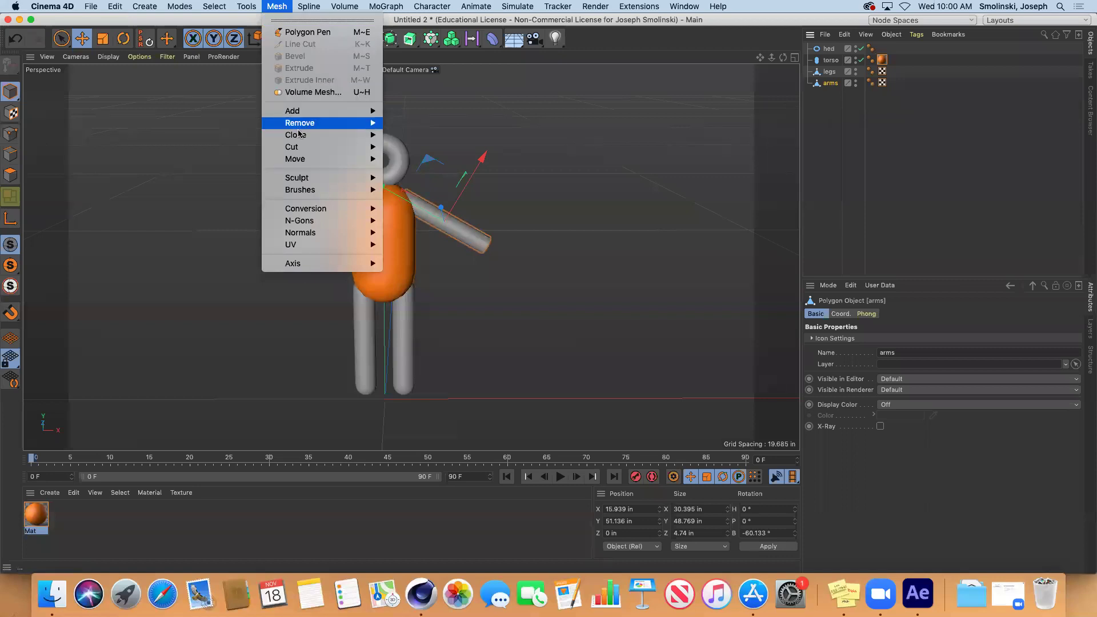
mouse_move(299, 210)
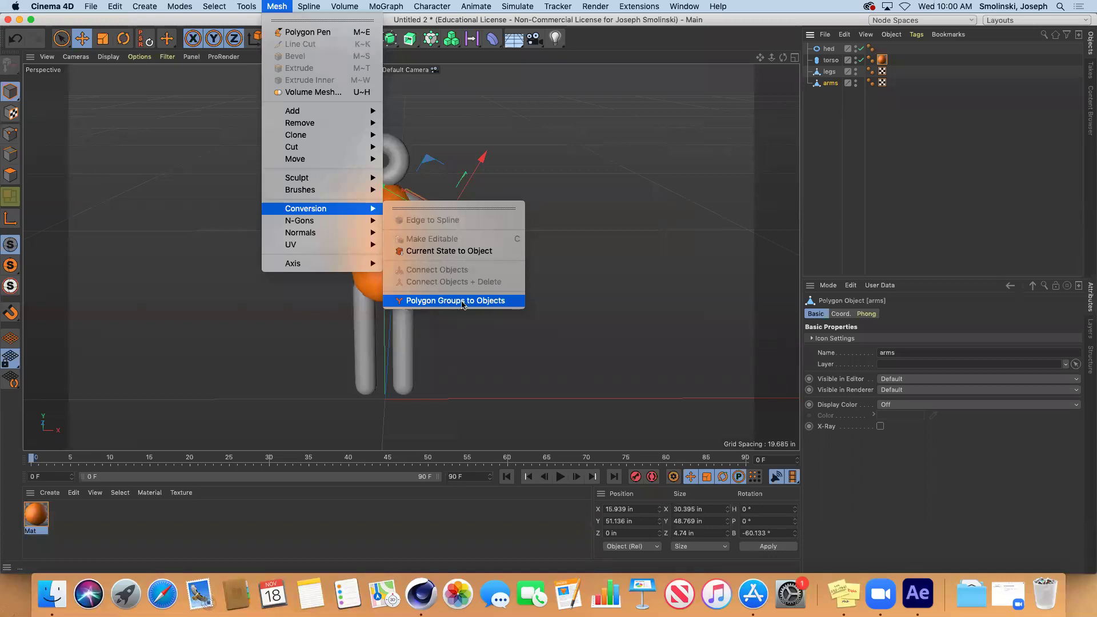
left_click(462, 303)
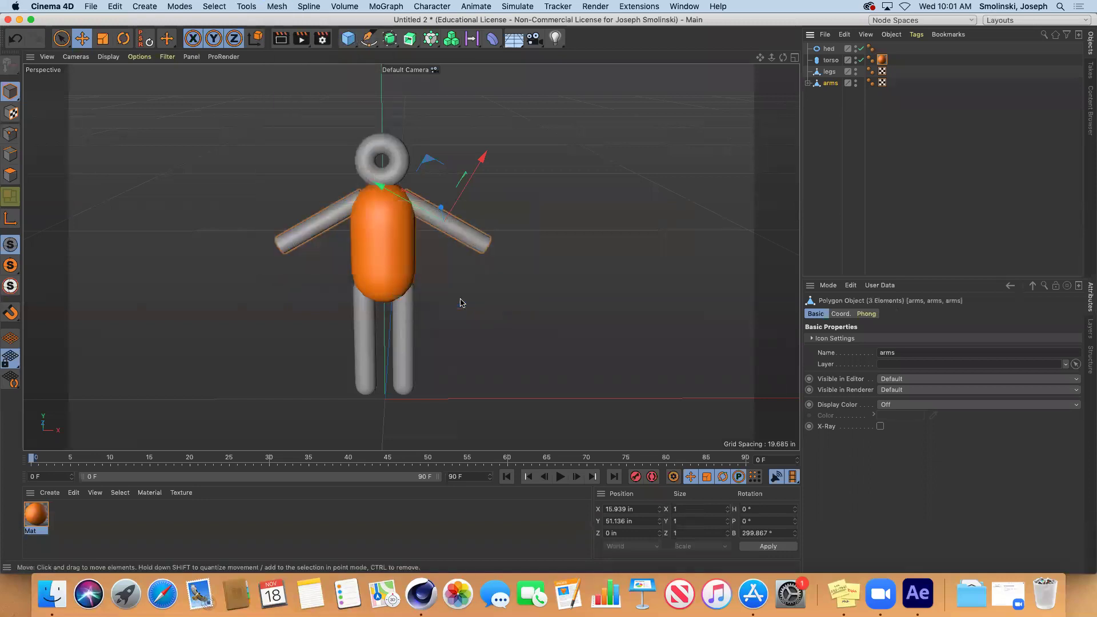
Move both arm objects to the top level and delete the empty arms group
left_click(807, 84)
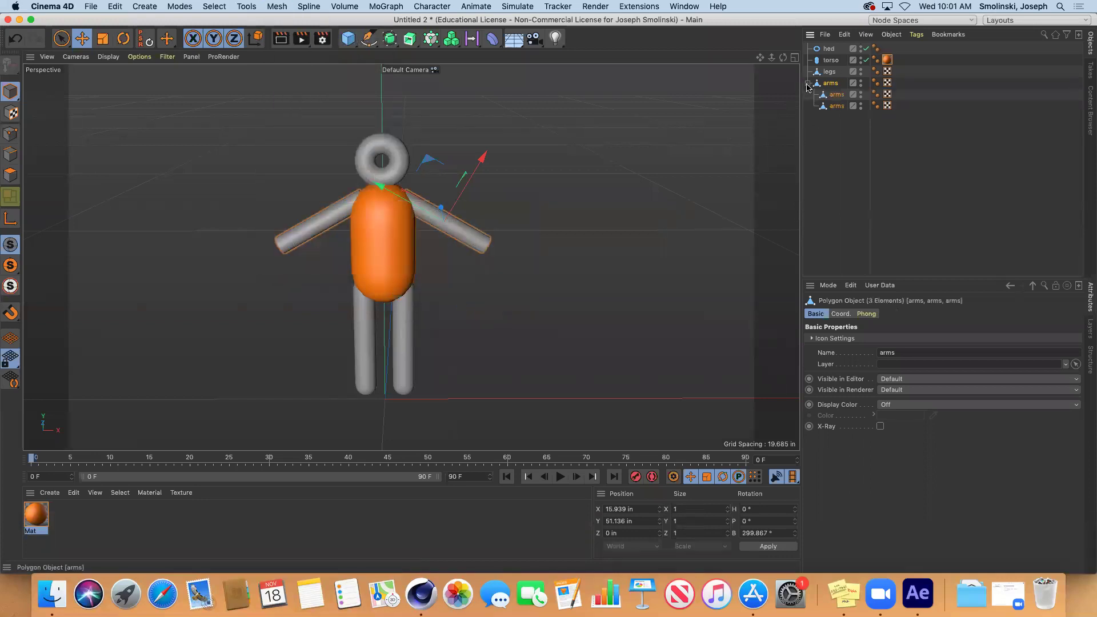
left_click(836, 103)
left_click_drag(837, 108, 839, 149)
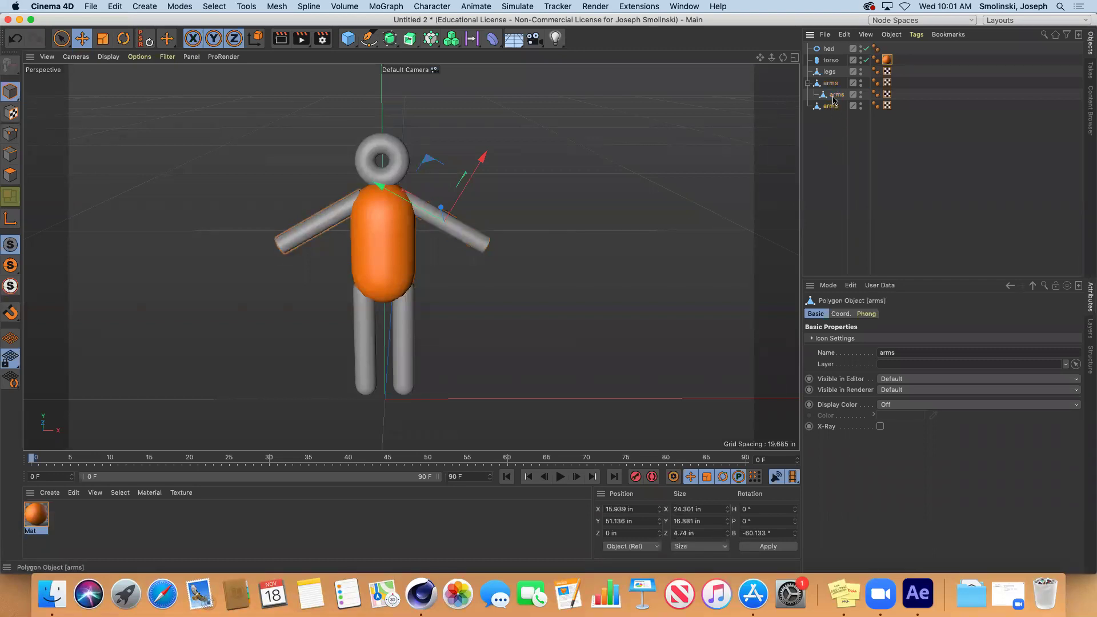
left_click_drag(834, 98, 838, 127)
left_click(829, 84)
key("Delete")
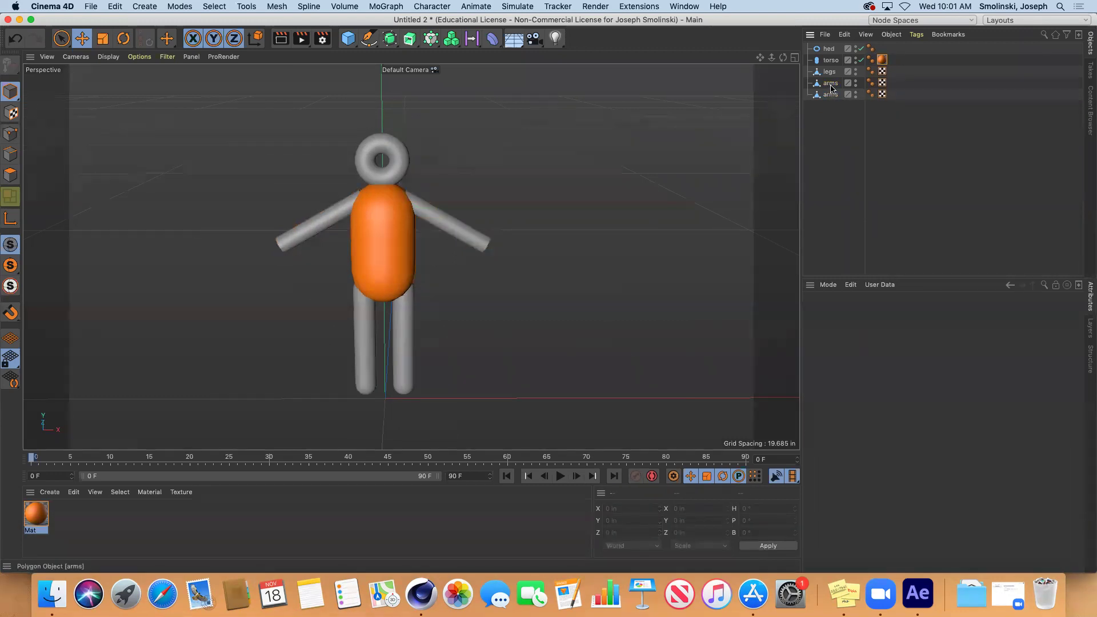
Rename the two arm objects Lrms and Rarms
left_click(831, 85)
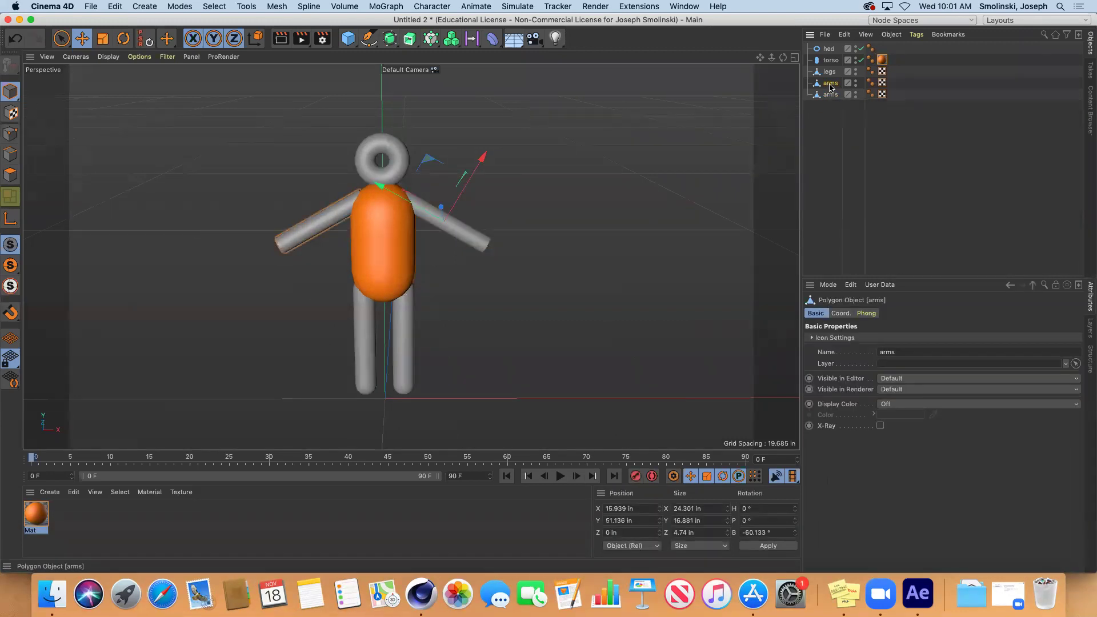
double_click(831, 85)
left_click(827, 83)
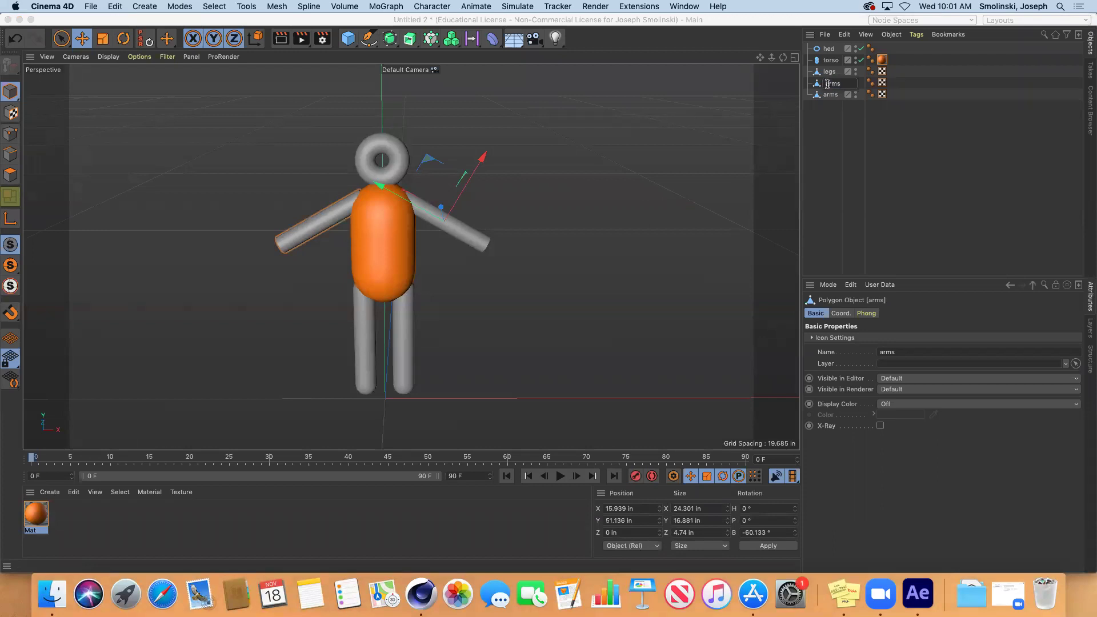
key("BackSpace")
type("L")
left_click(827, 95)
double_click(827, 94)
left_click(827, 95)
type("R")
key("Return")
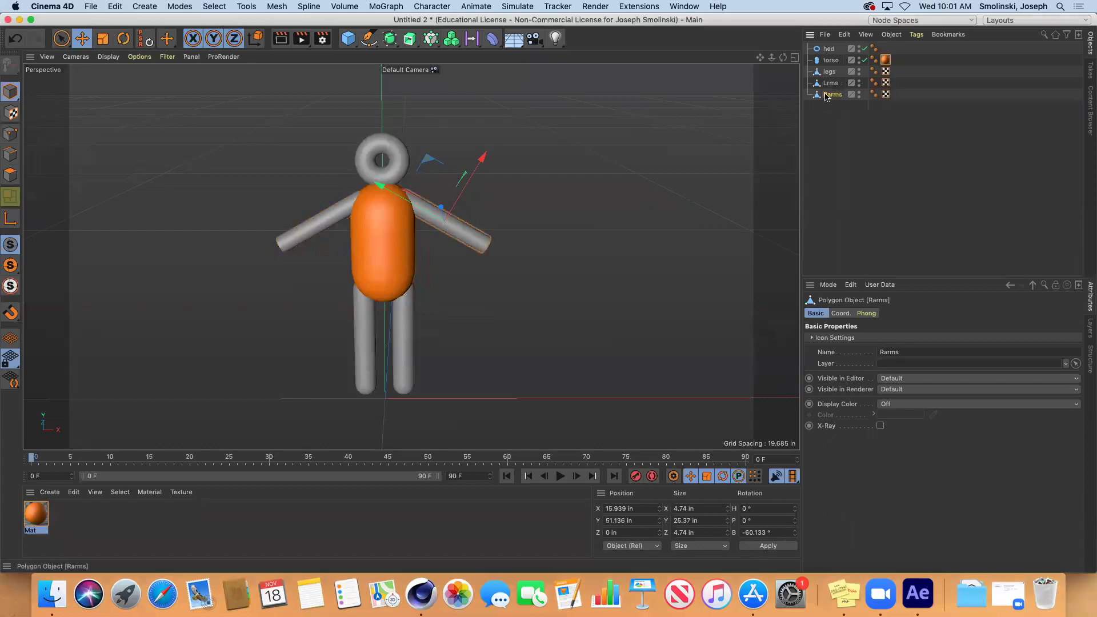
Create Mat.1 in vivid purple (hue 289°, saturation 100%) and apply it to the right arm
left_click(50, 492)
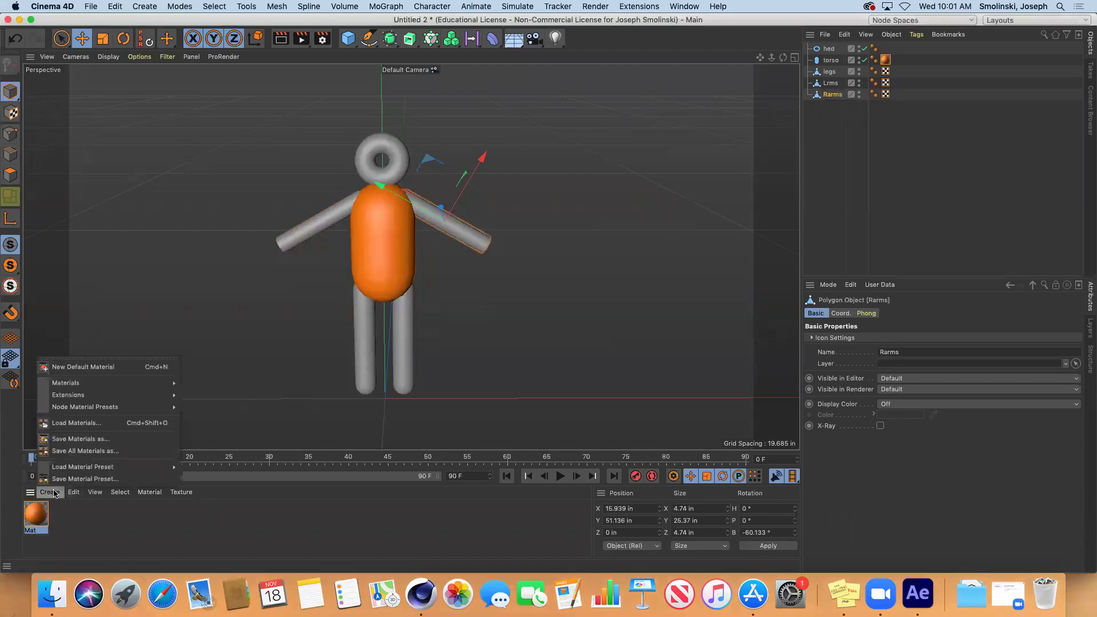
mouse_move(71, 387)
left_click(189, 399)
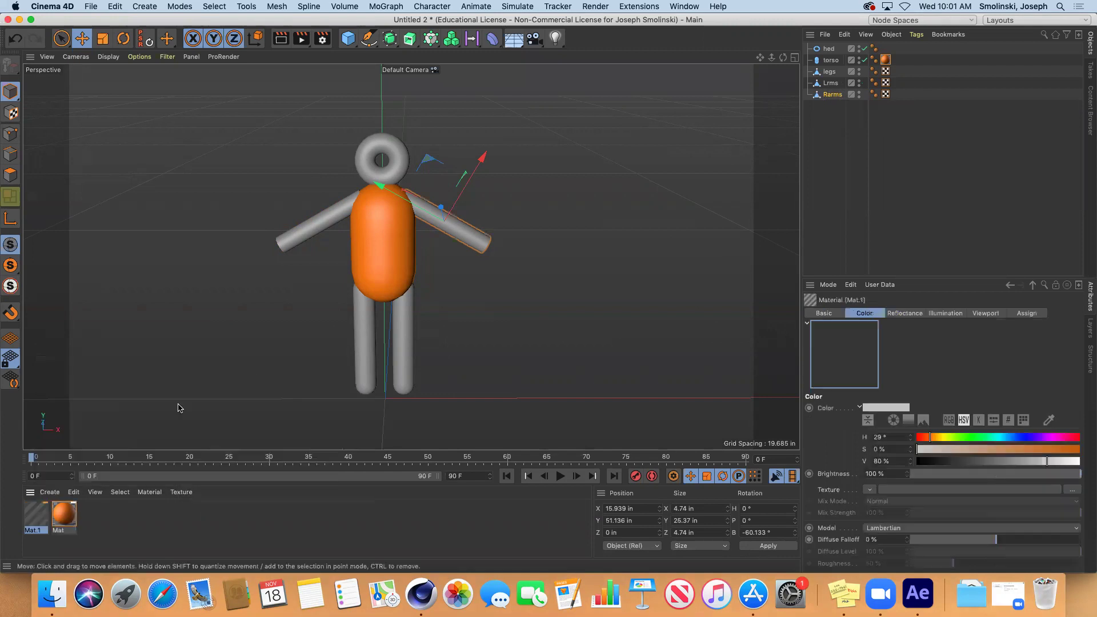
double_click(31, 518)
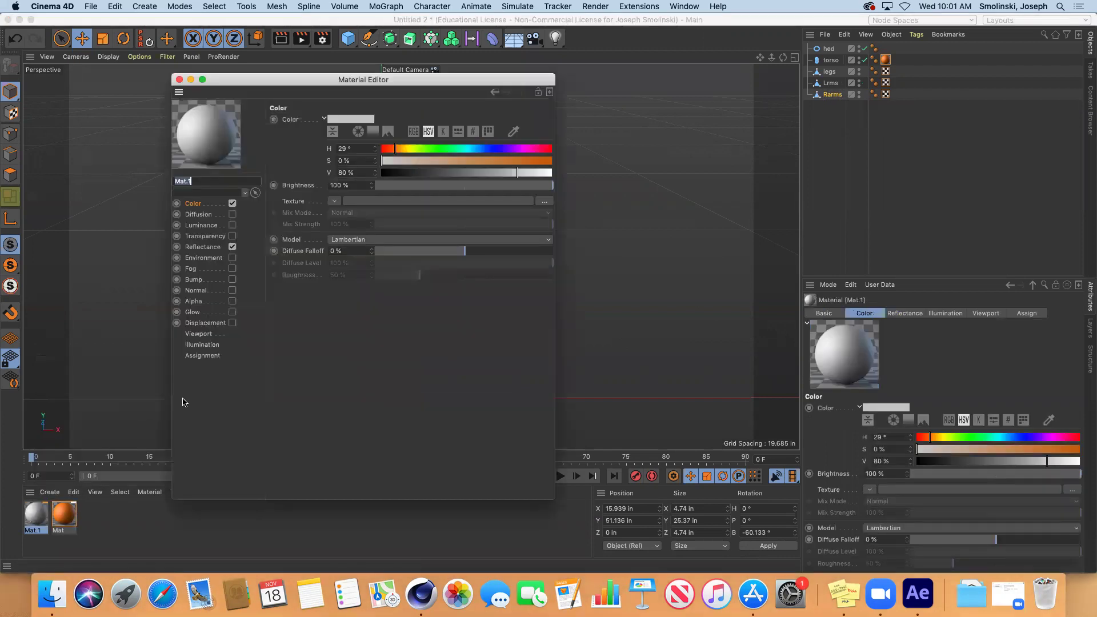
left_click(518, 149)
left_click_drag(543, 164, 555, 163)
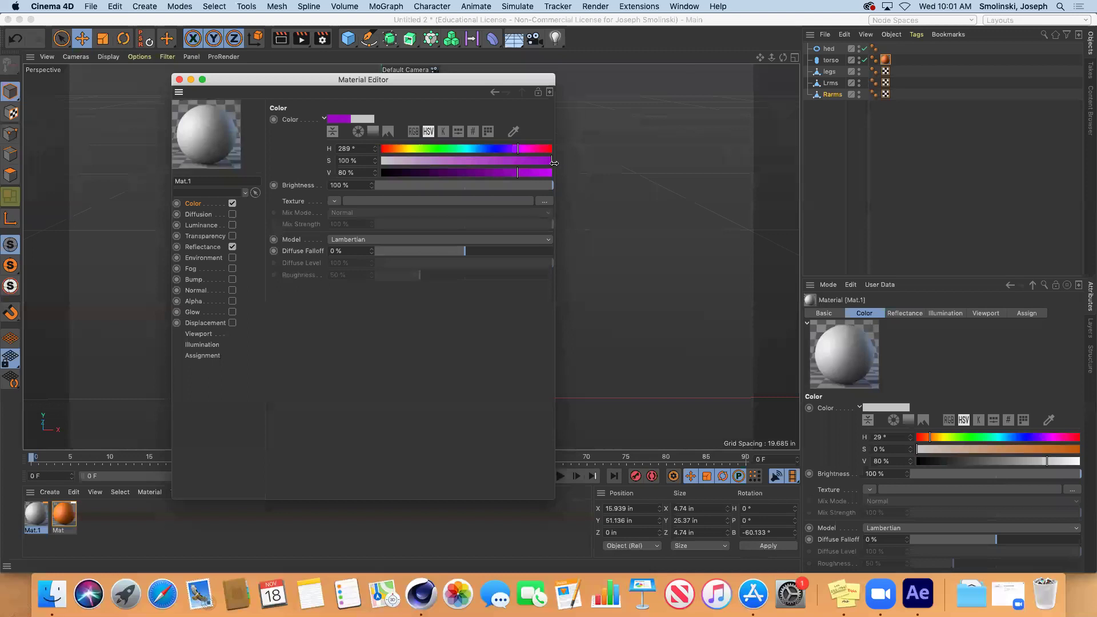
left_click(179, 79)
left_click_drag(35, 514, 448, 225)
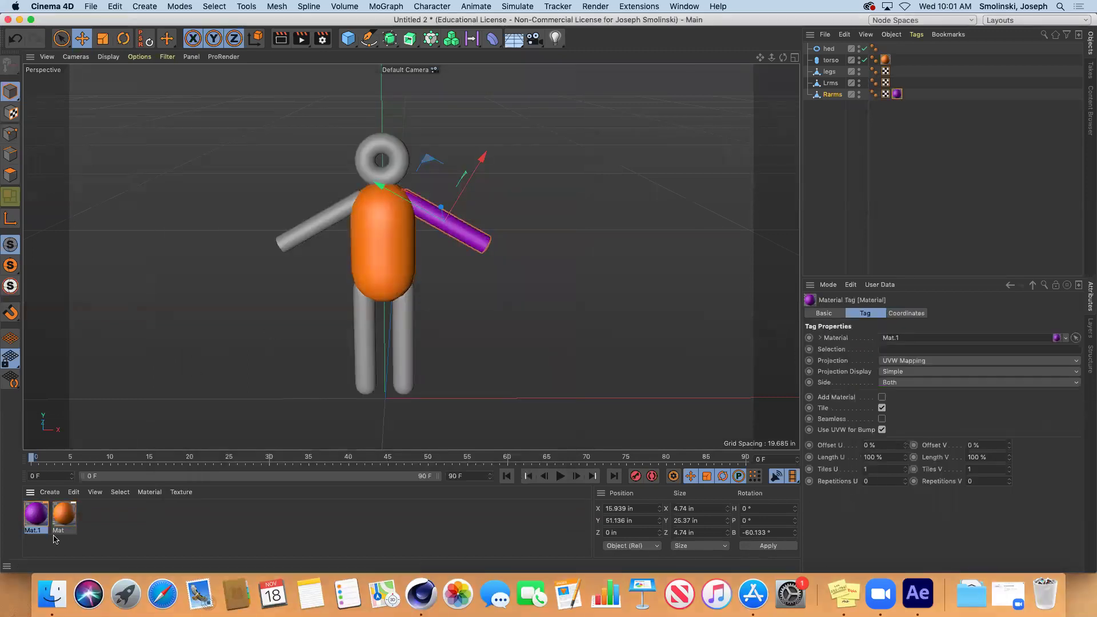
Create Mat.2 in pink (hue 307°) and apply it to the left arm
left_click(49, 492)
mouse_move(63, 386)
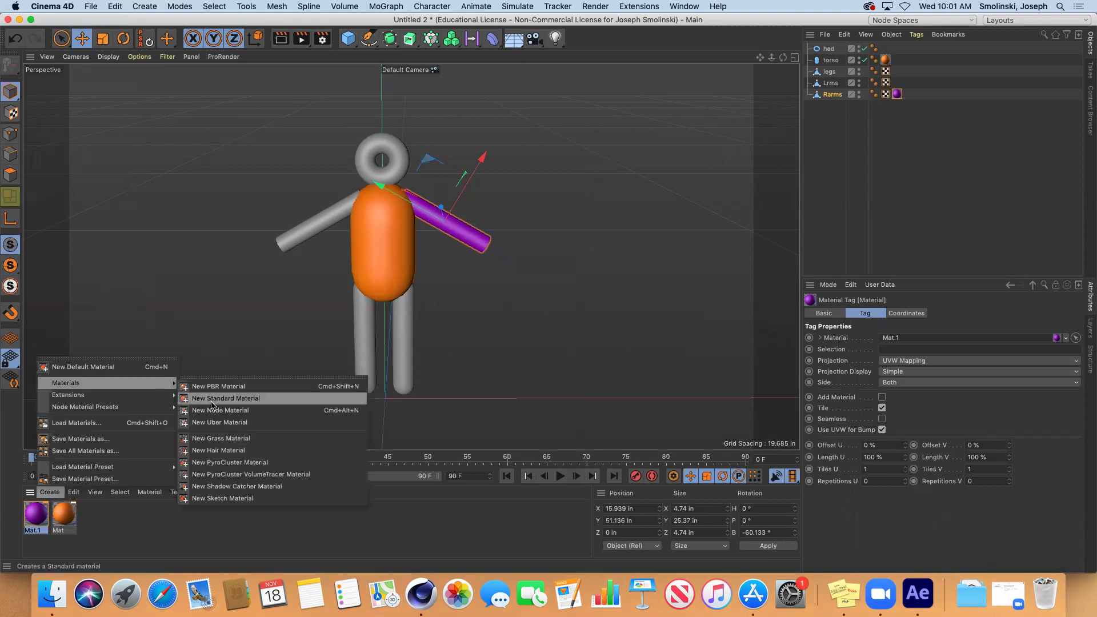
left_click(229, 398)
double_click(34, 516)
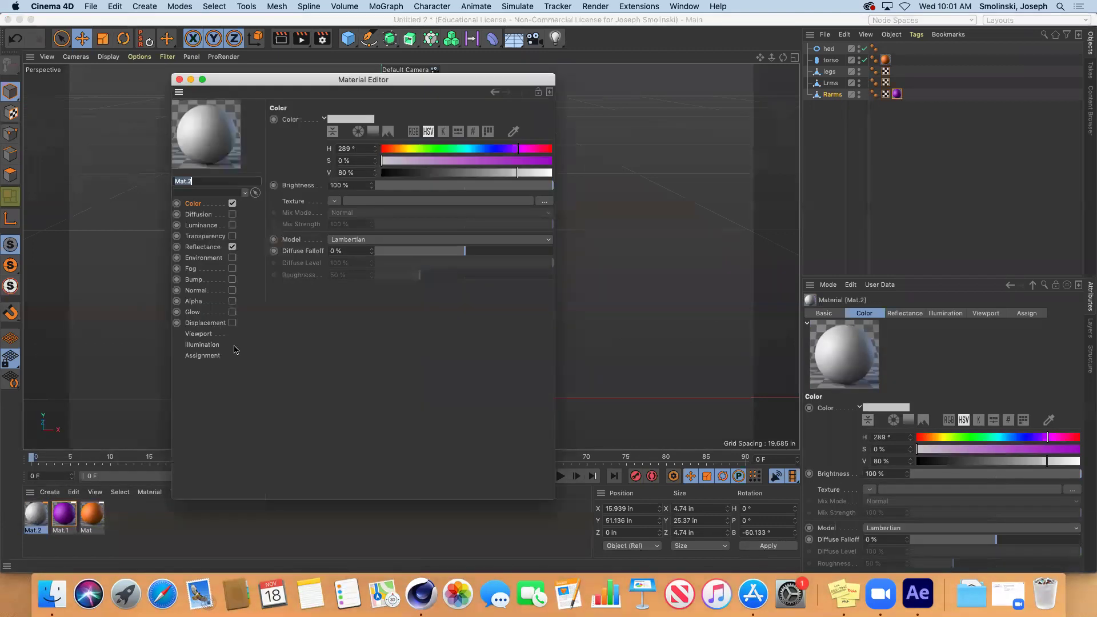
left_click(527, 149)
left_click_drag(516, 175, 534, 173)
left_click(459, 160)
left_click(179, 80)
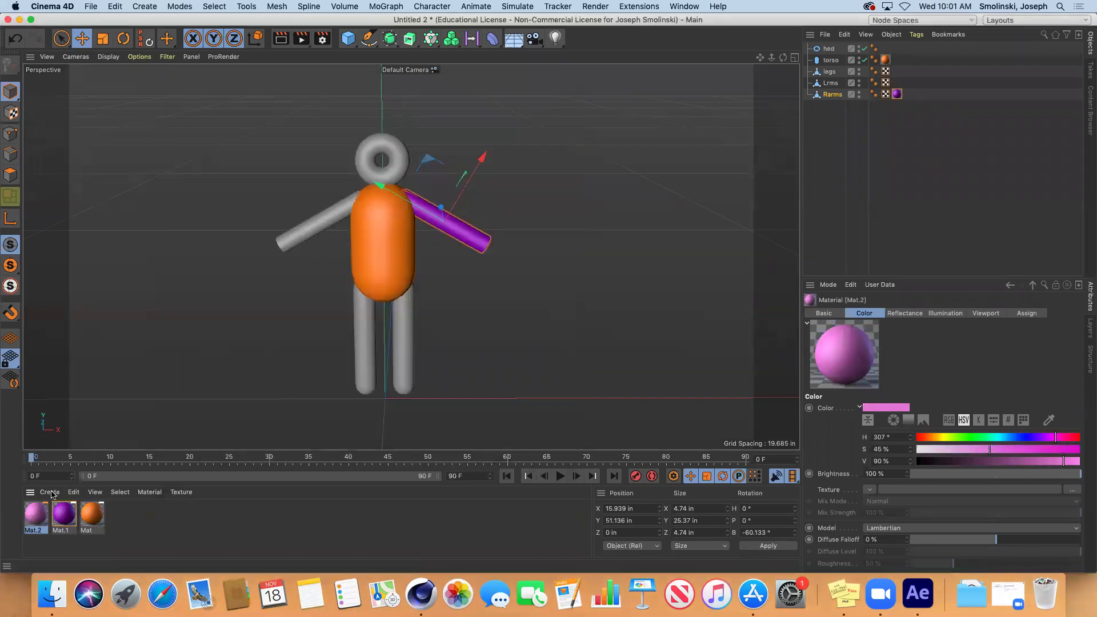
left_click_drag(36, 513, 323, 218)
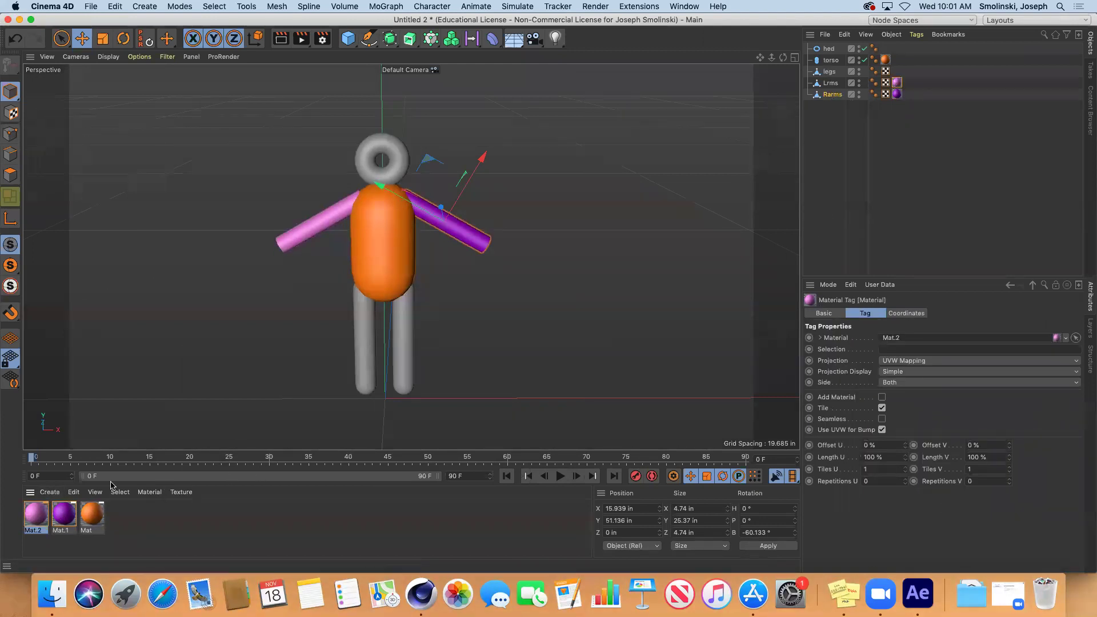
Create a third Standard material, Mat.3, coloured blue at hue 201°
left_click(49, 492)
mouse_move(78, 386)
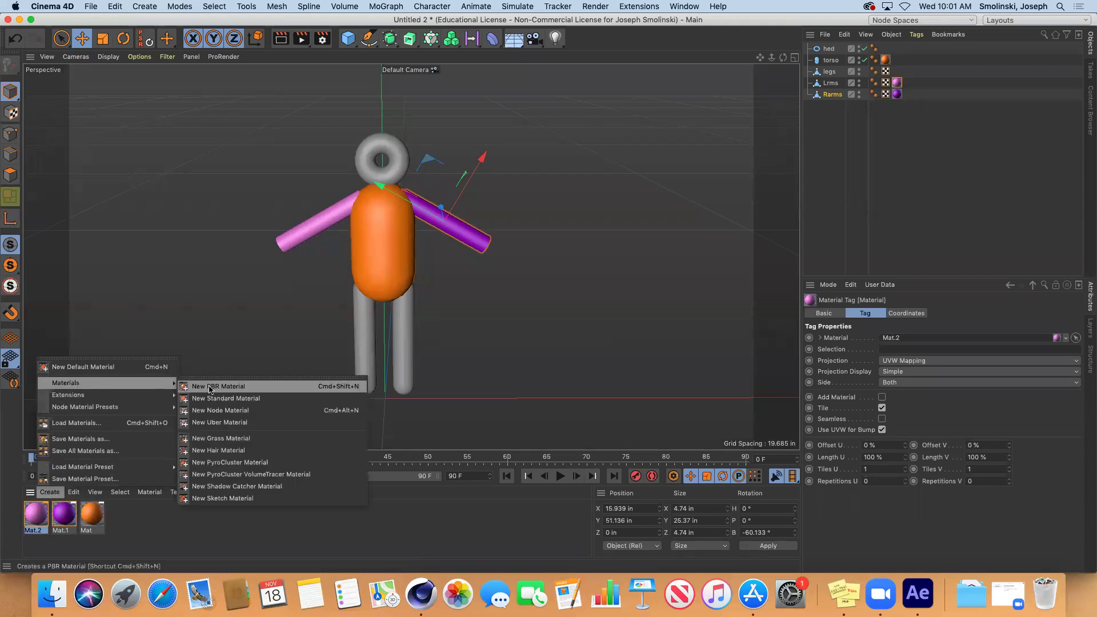
left_click(226, 399)
double_click(35, 517)
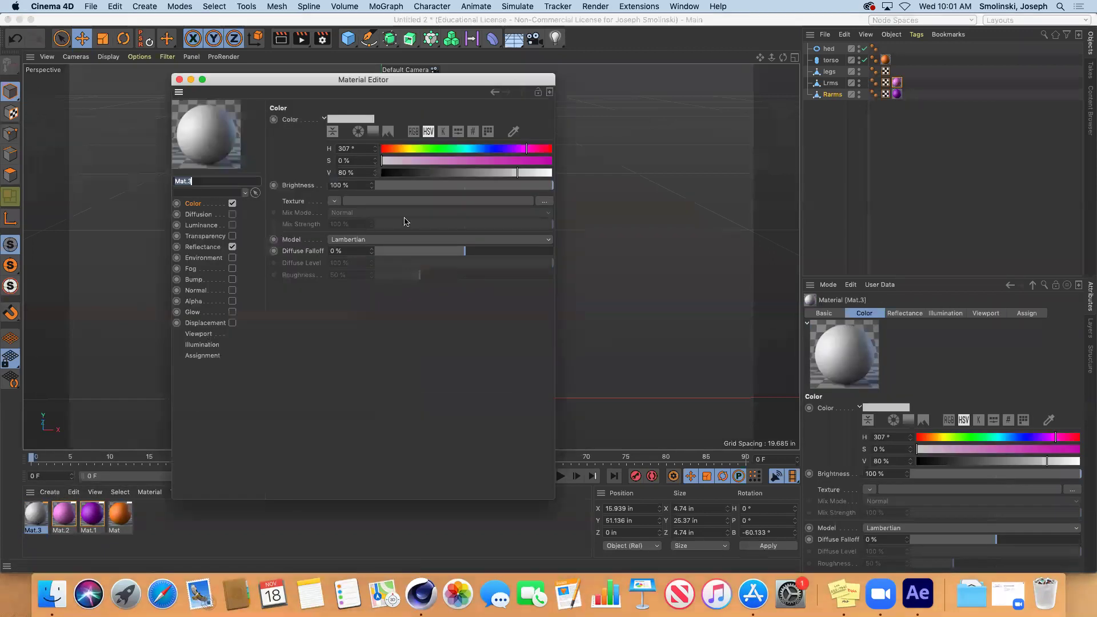
left_click(476, 148)
mouse_move(547, 161)
left_mouse_down()
mouse_move(484, 160)
mouse_move(540, 172)
left_mouse_up()
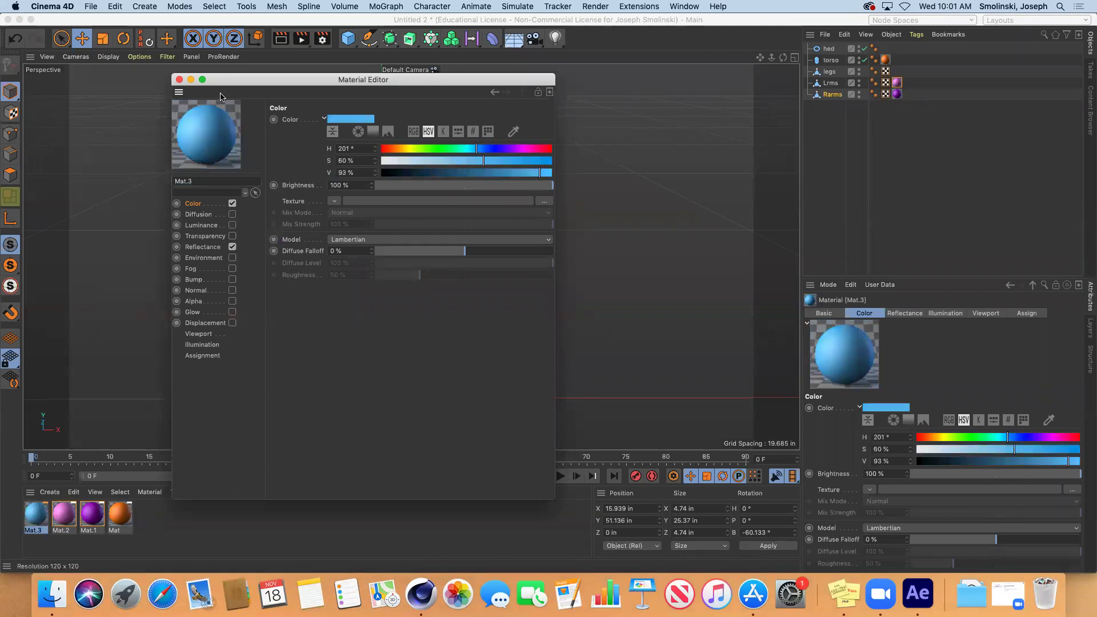
left_click(179, 80)
Apply Mat.3 to the legs and the head, then select all five body-part objects
left_click_drag(352, 383, 360, 369)
left_click_drag(35, 514, 359, 165)
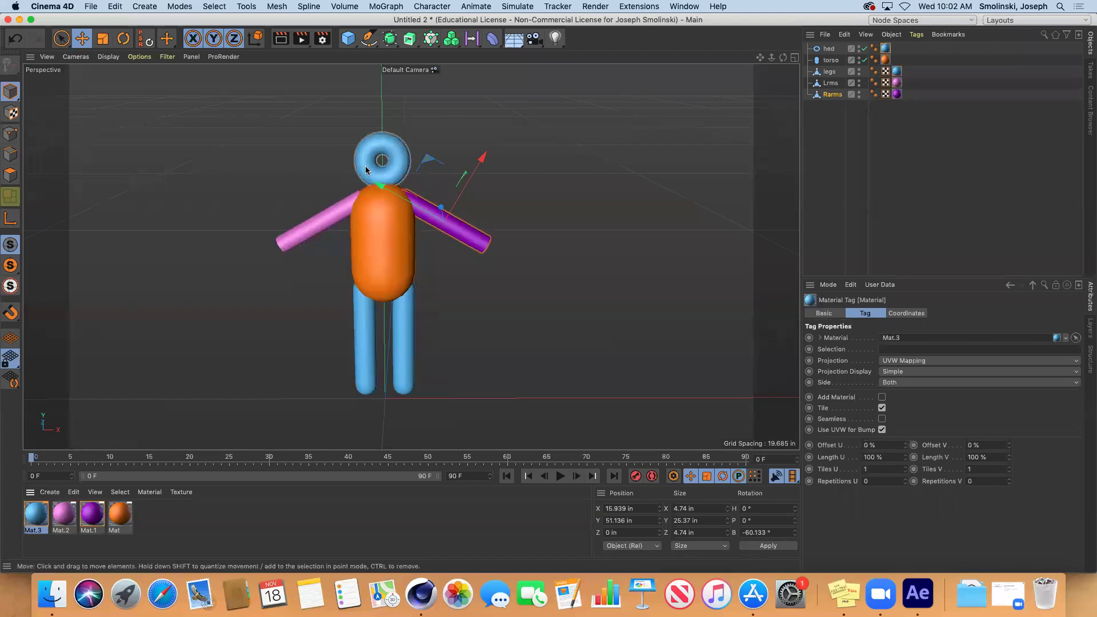
left_click_drag(783, 58, 832, 118)
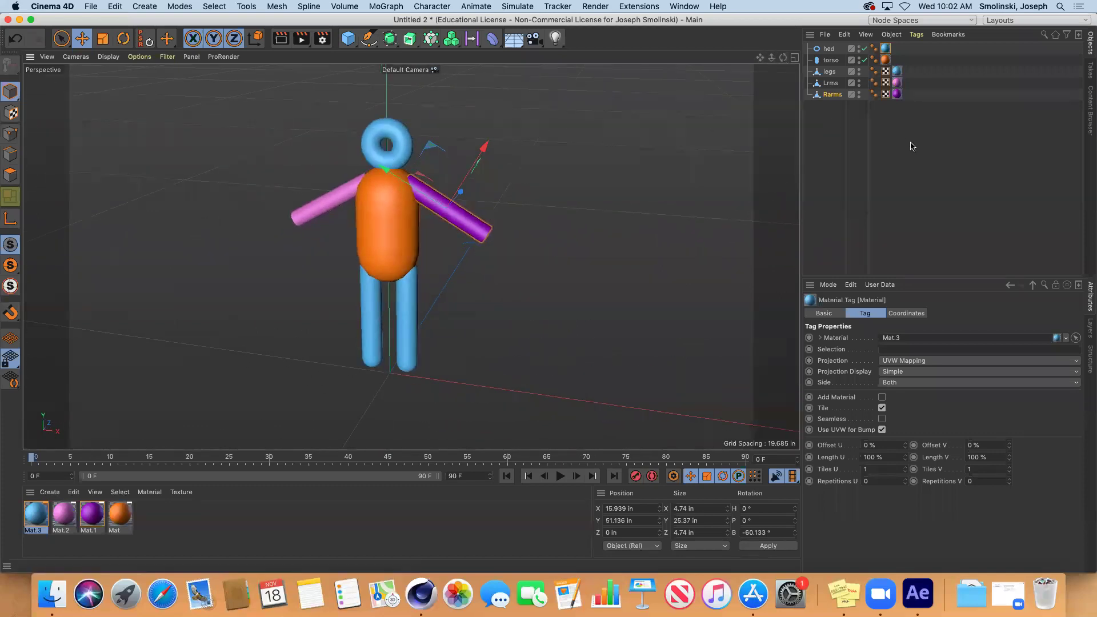
left_click_drag(933, 153, 816, 36)
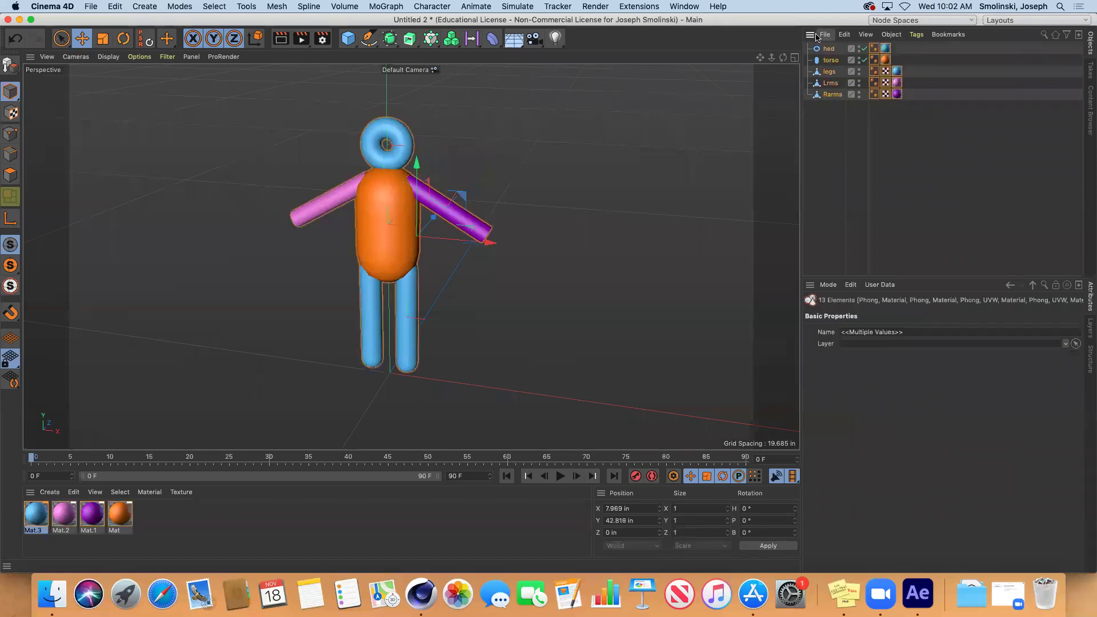
Join all selected parts into one object with Mesh > Conversion > Connect Objects + Delete
left_click(278, 6)
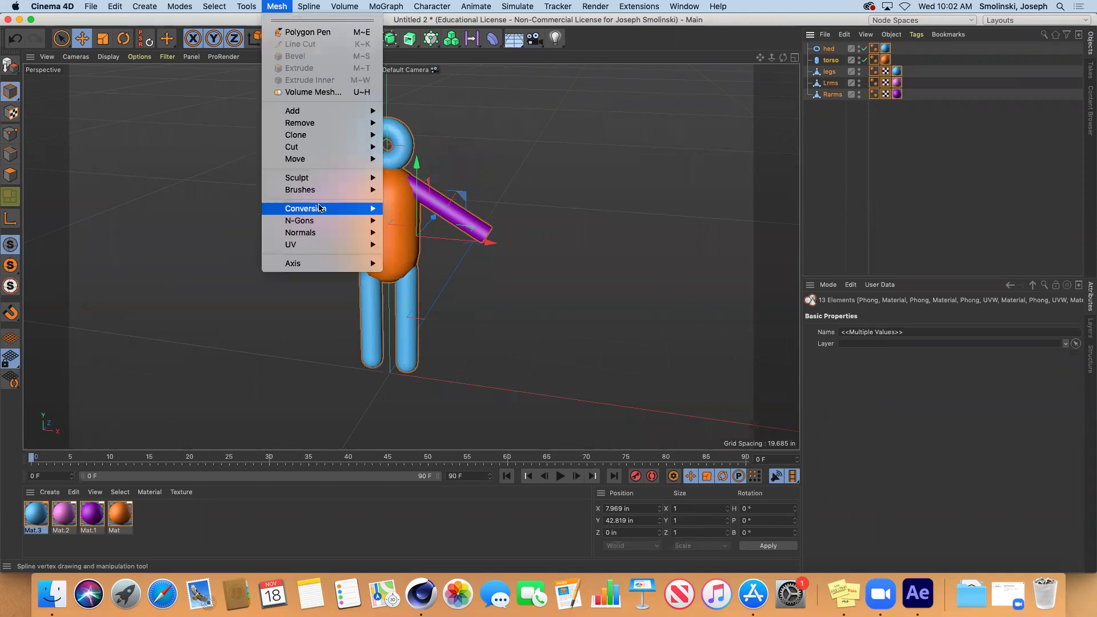
mouse_move(323, 210)
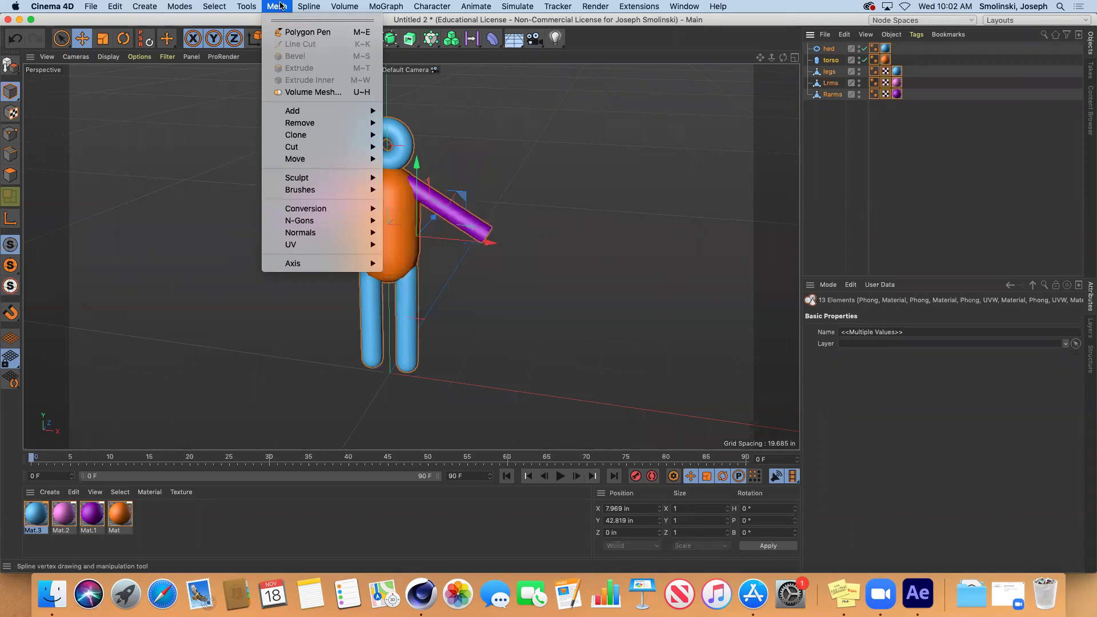
left_click(274, 6)
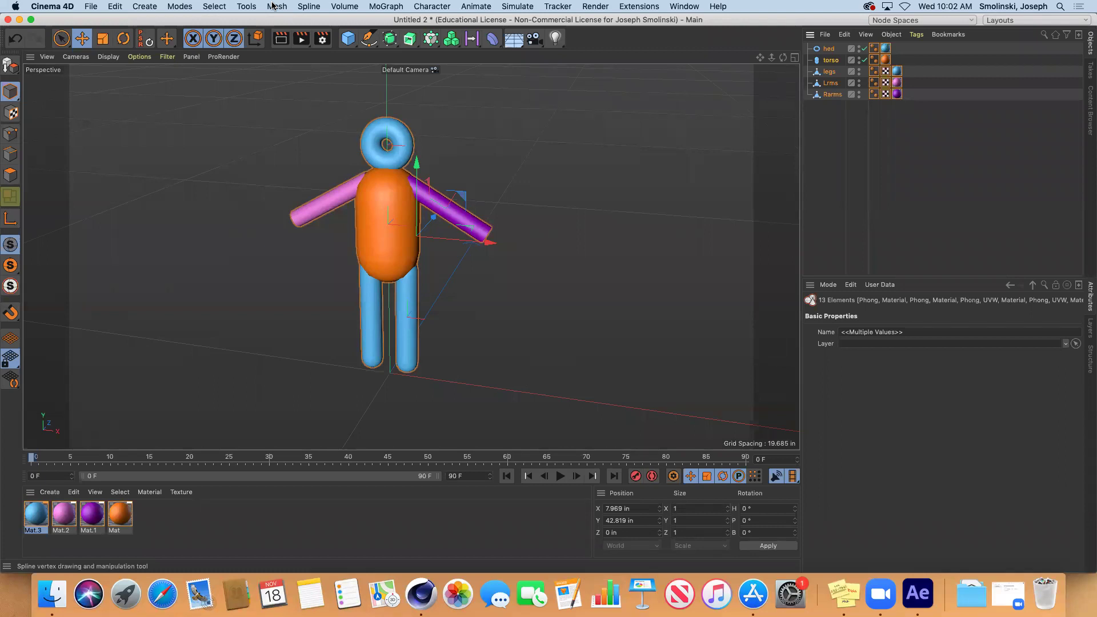
left_click(274, 6)
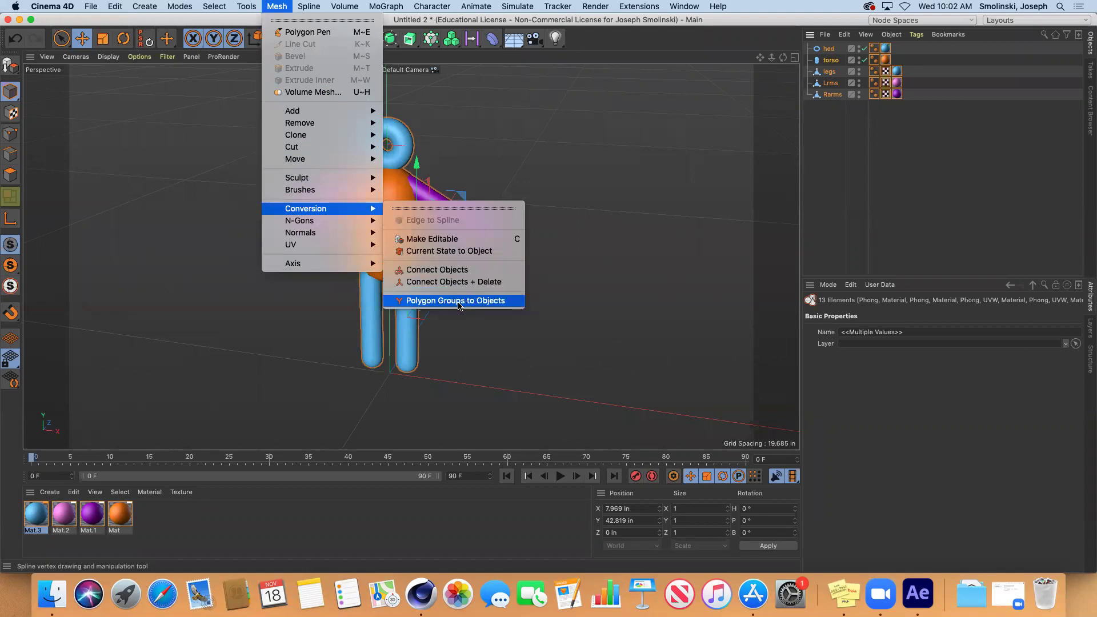
left_click(460, 281)
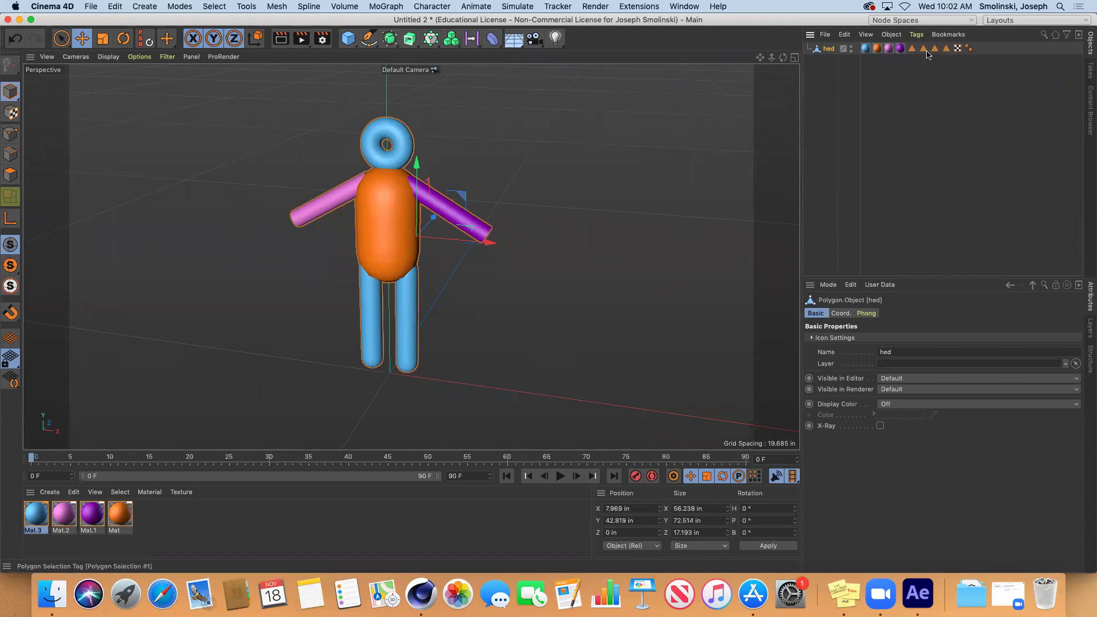
Inspect the merged object's material and polygon selection tags and orbit to a level view
left_click(866, 49)
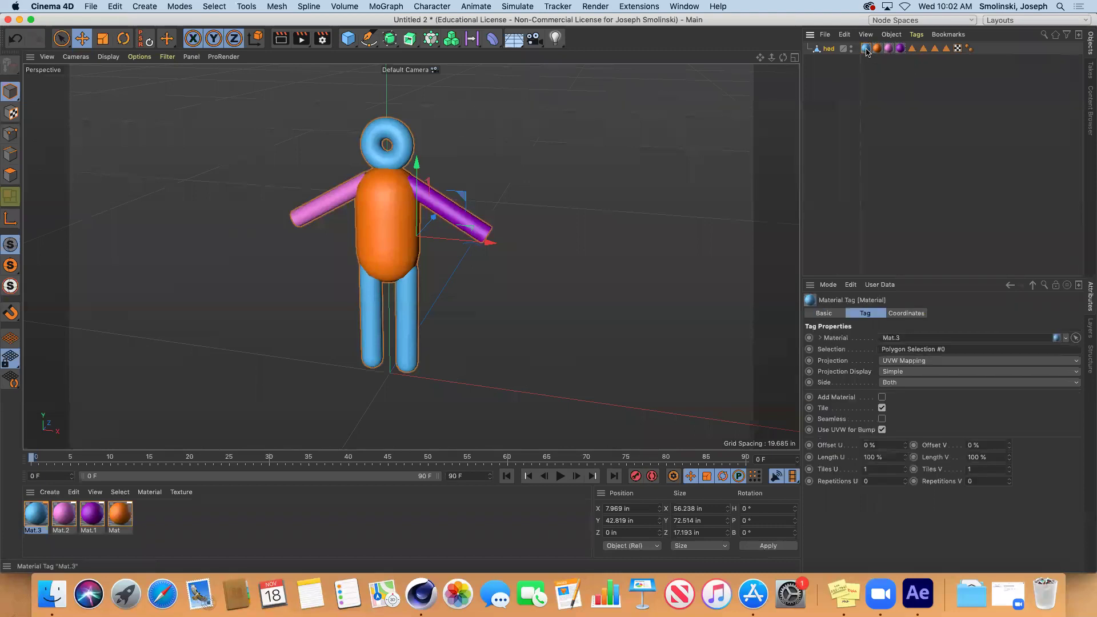
left_click(912, 49)
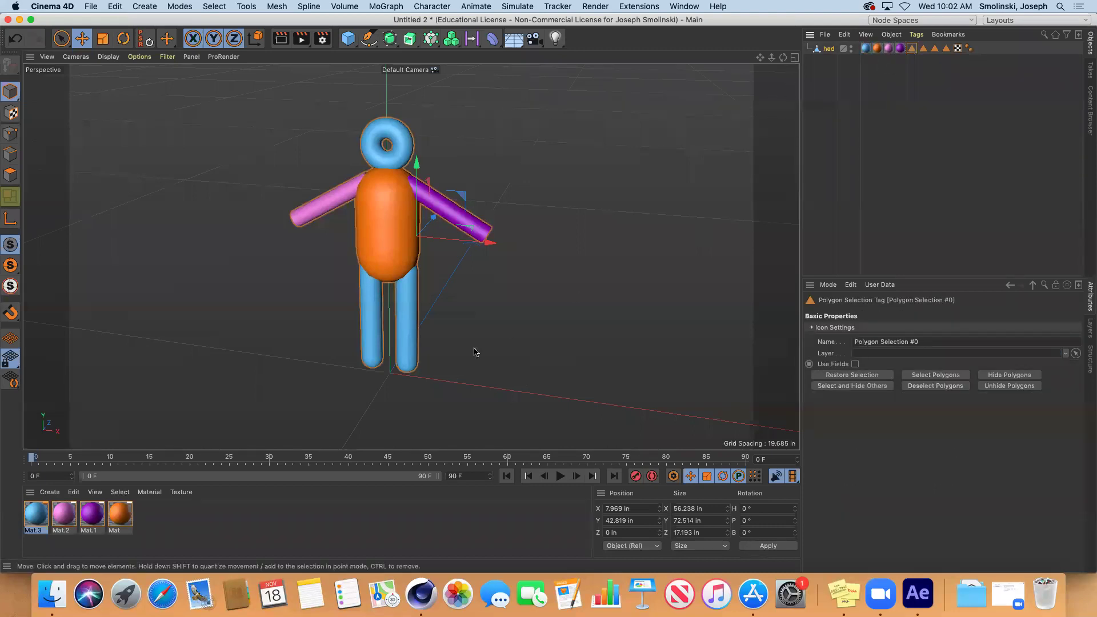
left_click(410, 318)
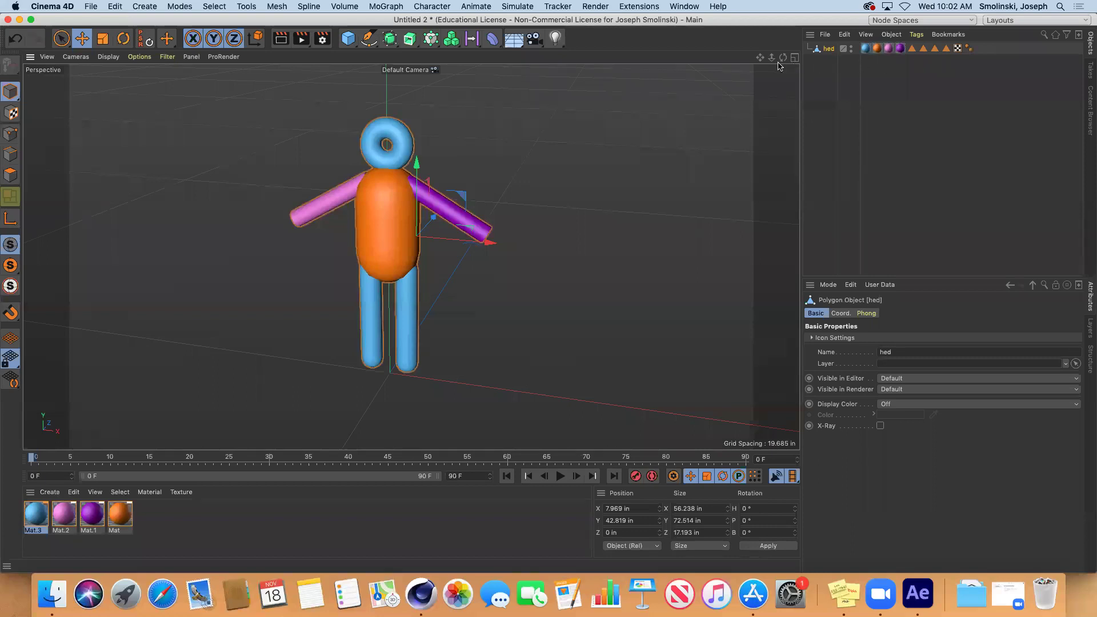
left_click_drag(783, 57, 787, 40)
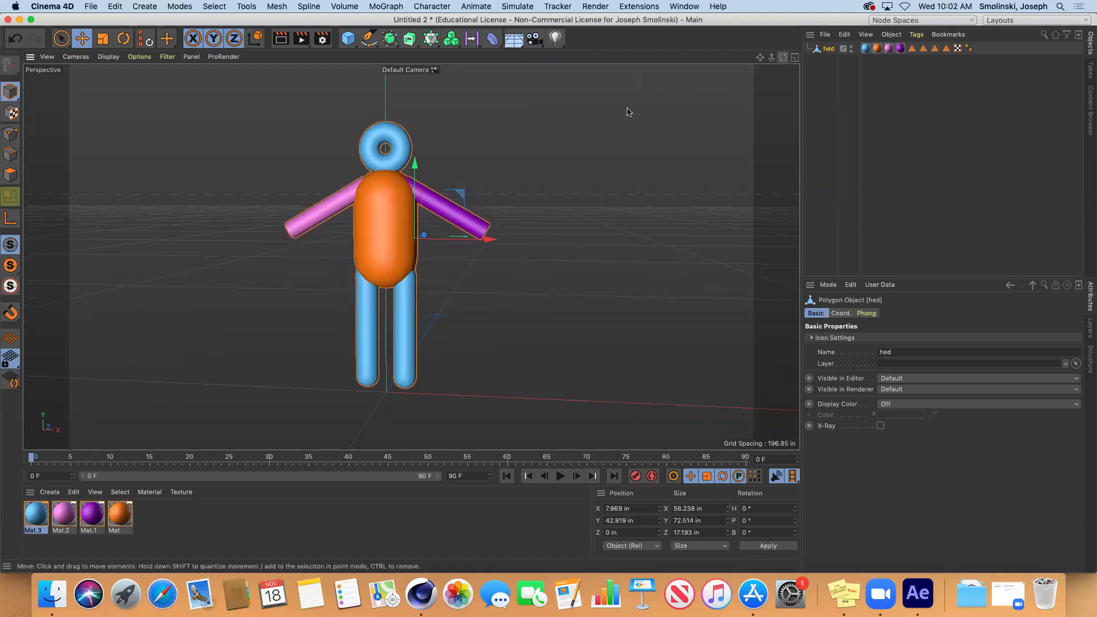
left_click(90, 6)
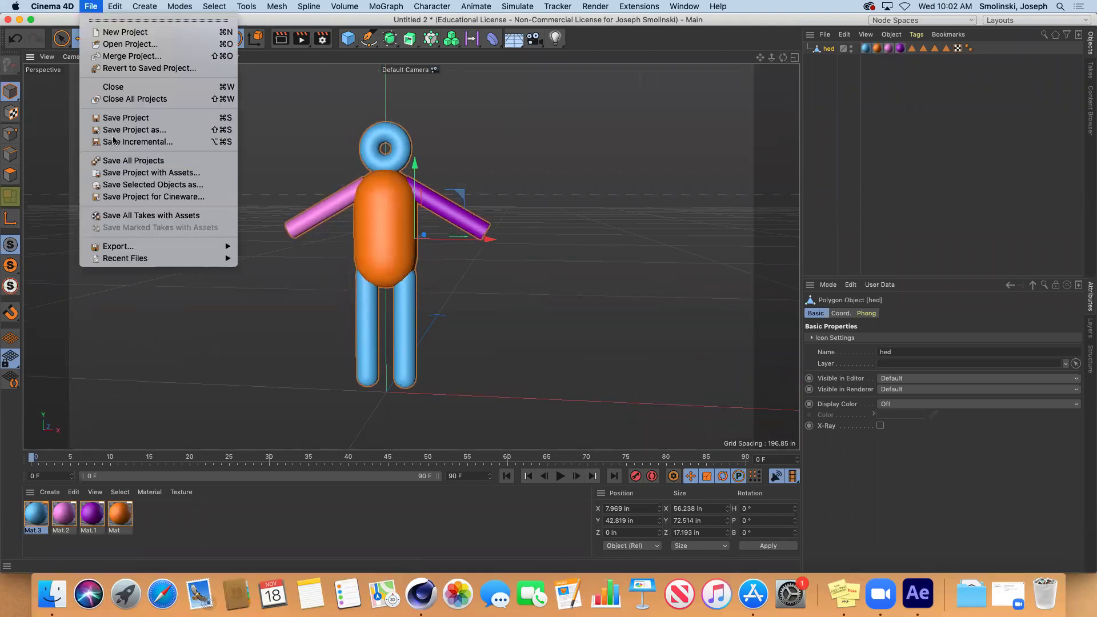
Save the project, replacing 'Untitled 2' with StudyModel, as StudyModel.c4d
left_click(137, 118)
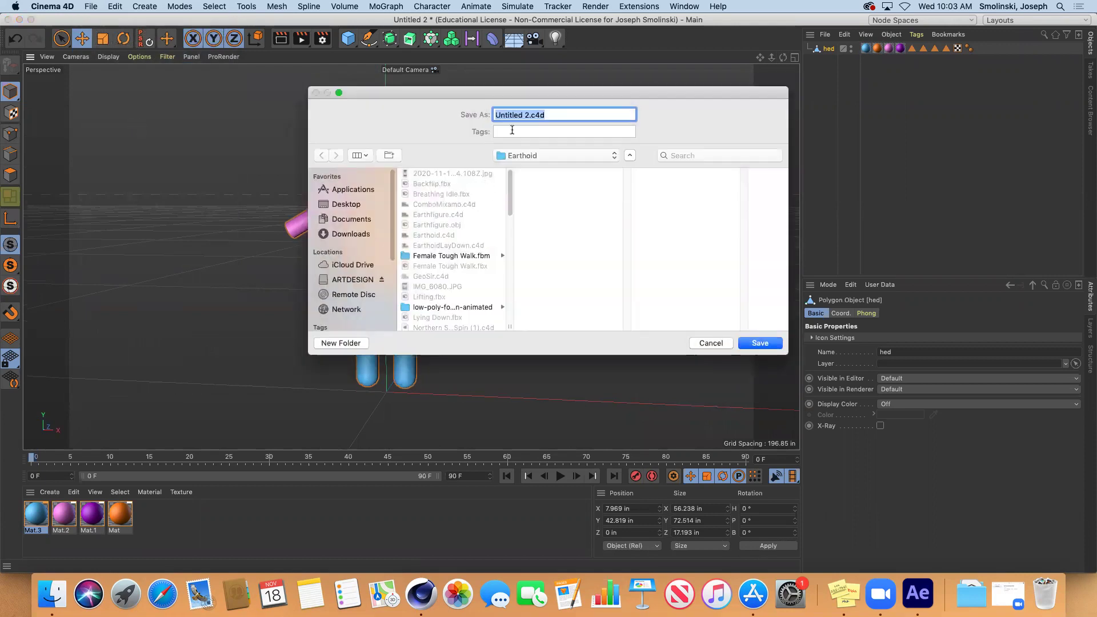
left_click(532, 115)
left_click_drag(528, 115, 464, 111)
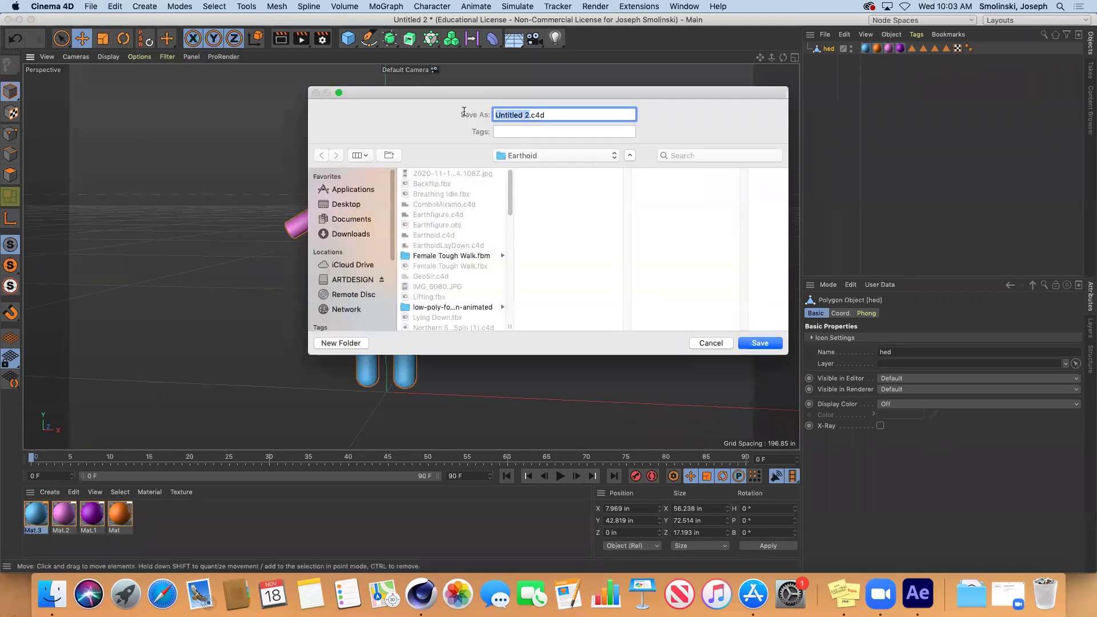
type("StudyModel")
key("Return")
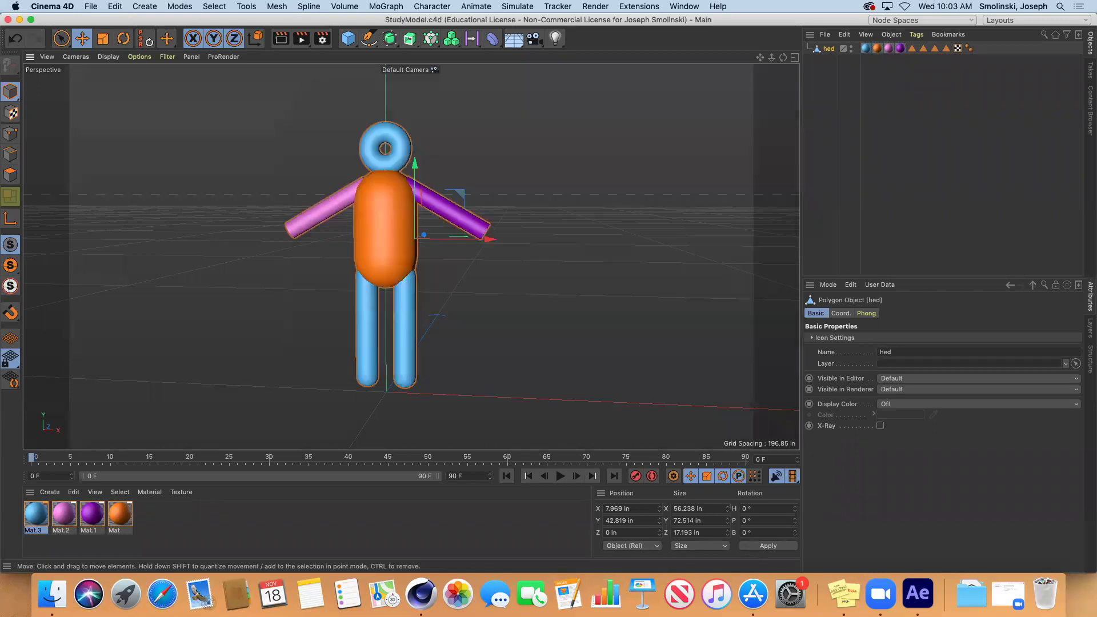
Export the scene as StudyModel.fbx using FBX Version 6.1 (2010)
left_click(91, 7)
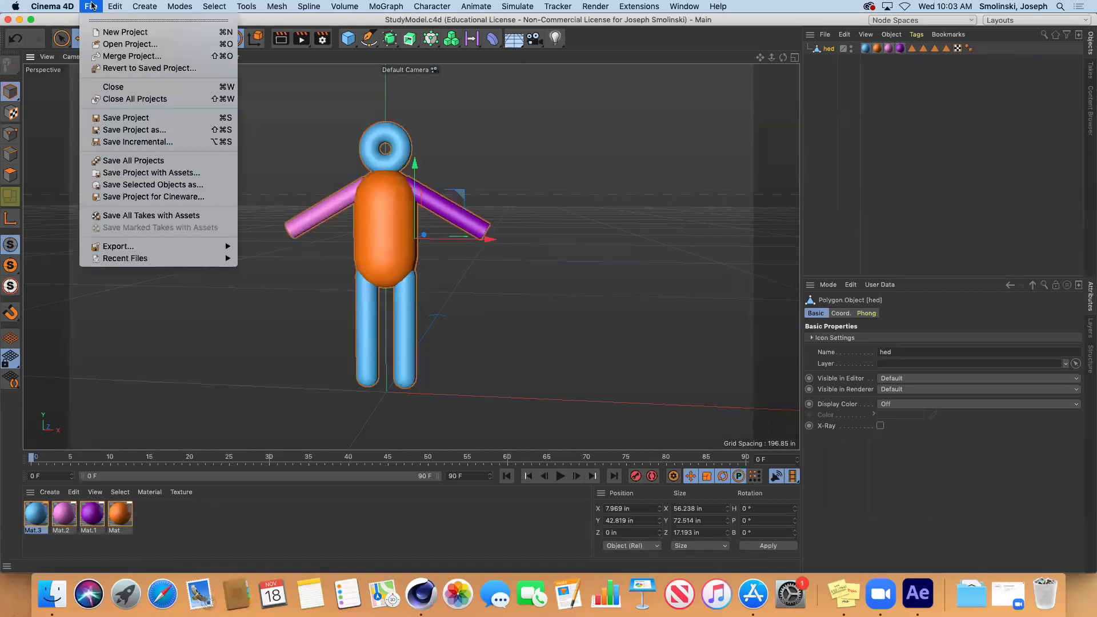
mouse_move(126, 246)
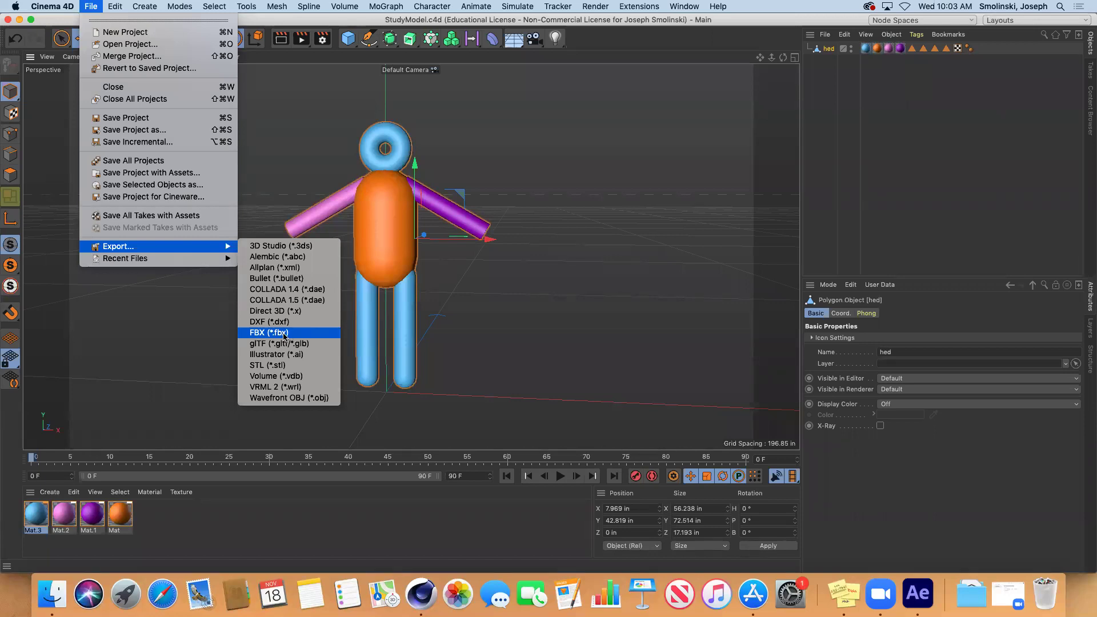
left_click(284, 334)
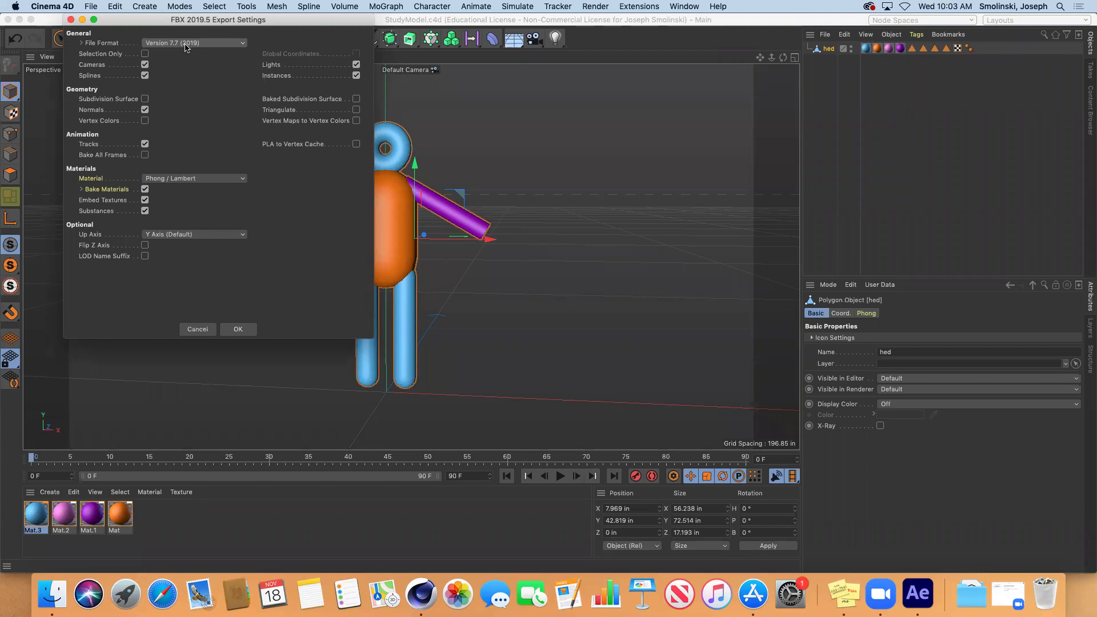
left_click(209, 44)
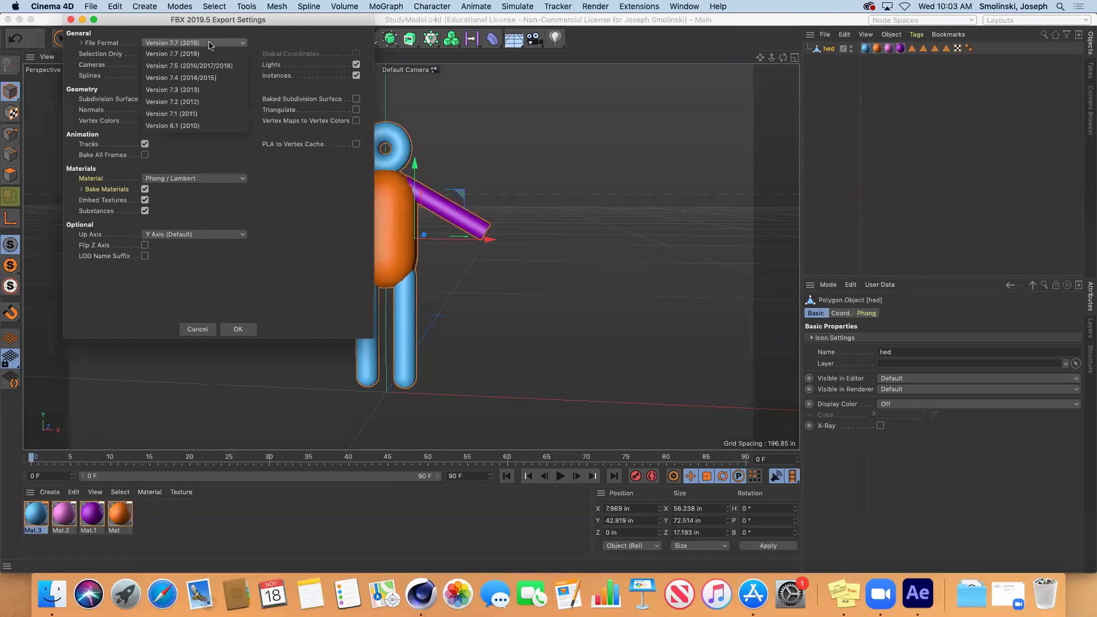
left_click(200, 126)
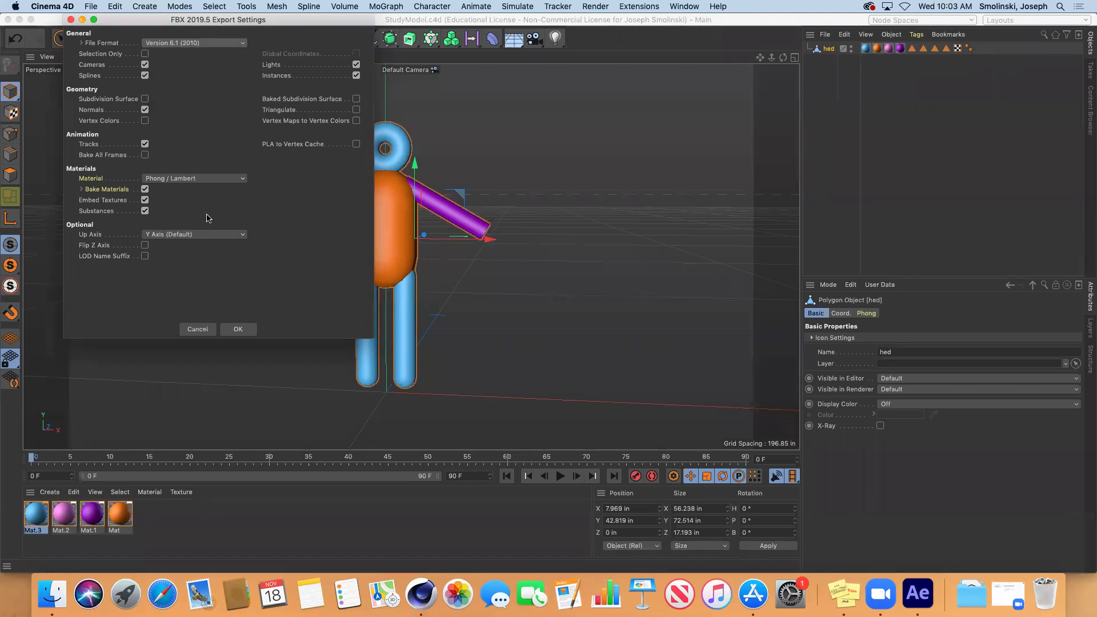
left_click(239, 329)
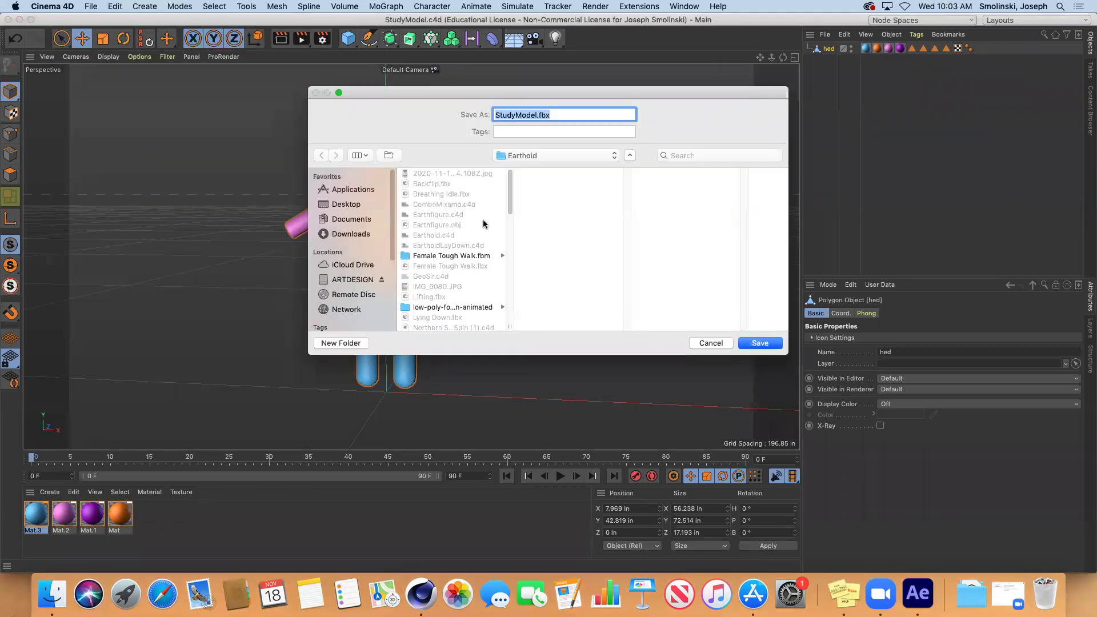
left_click(761, 344)
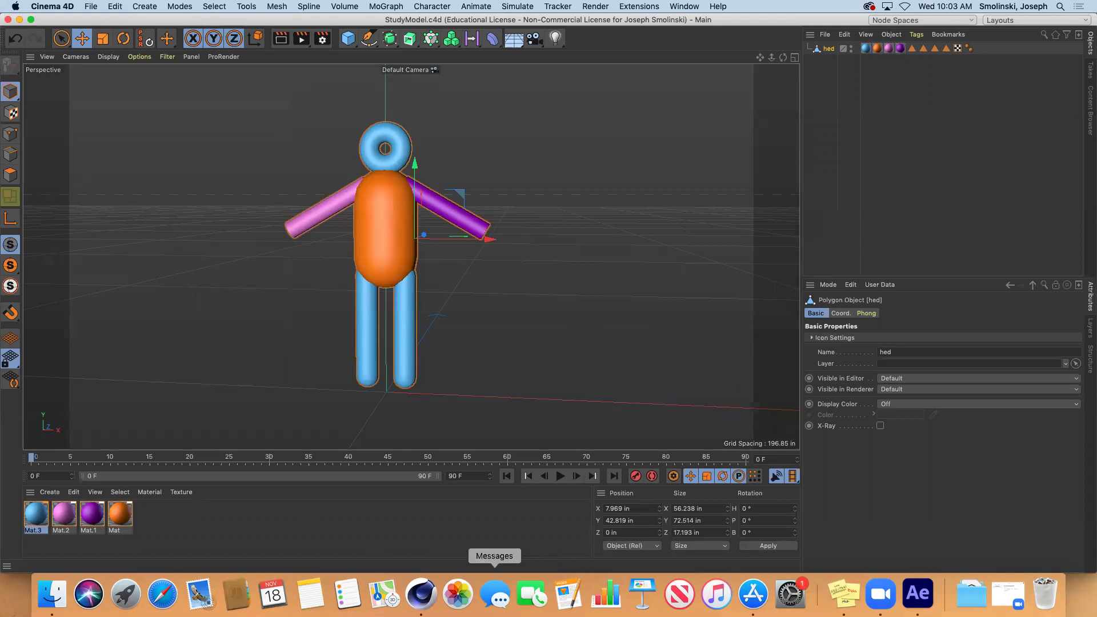
Open the browser and load mixamo.com
left_click(163, 595)
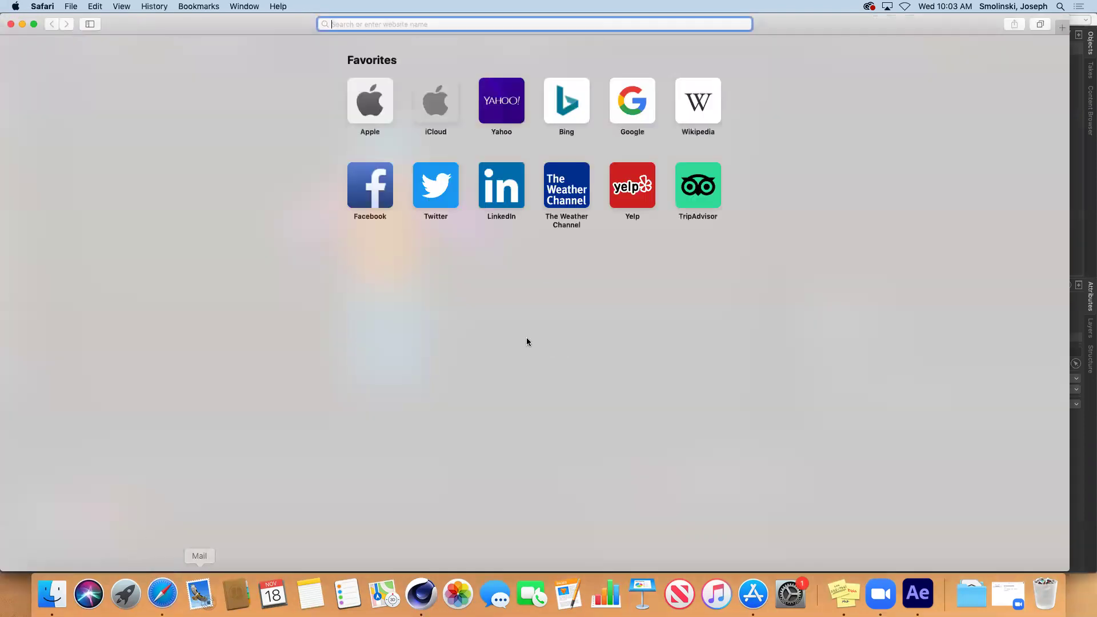
type("mixam")
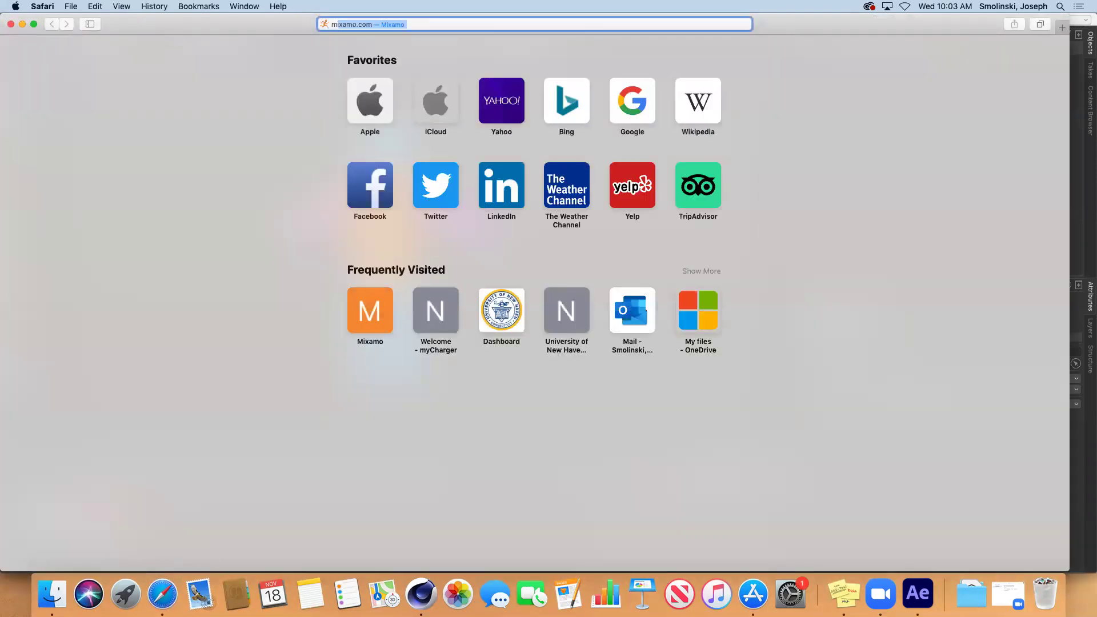
type("o")
key("Return")
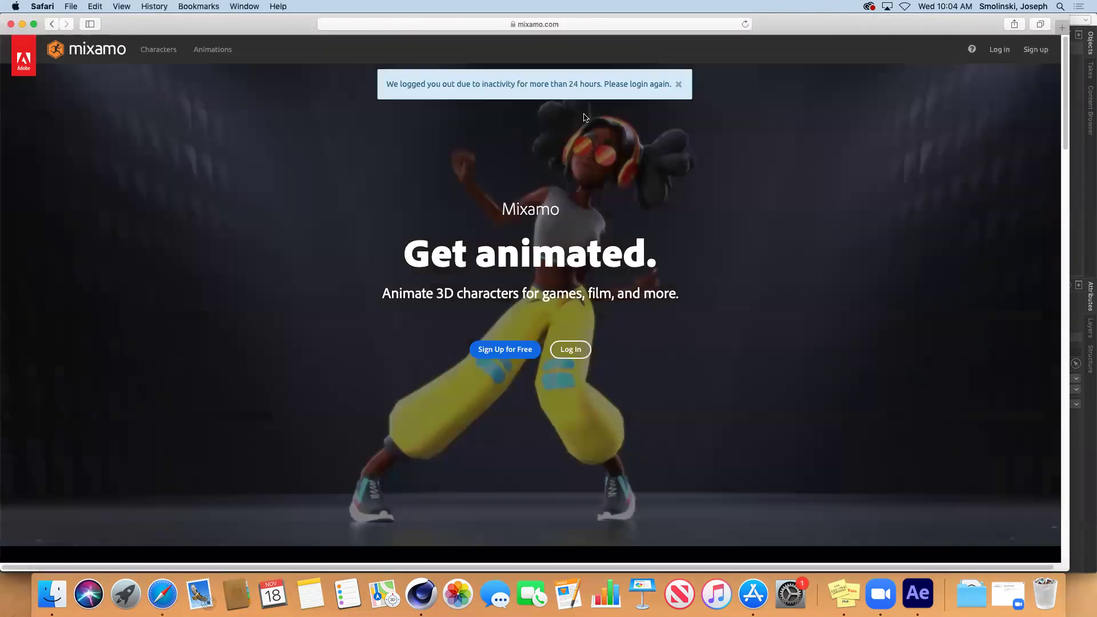
Log in to Mixamo with the saved account e-mail, the personal account and its password
left_click(1001, 51)
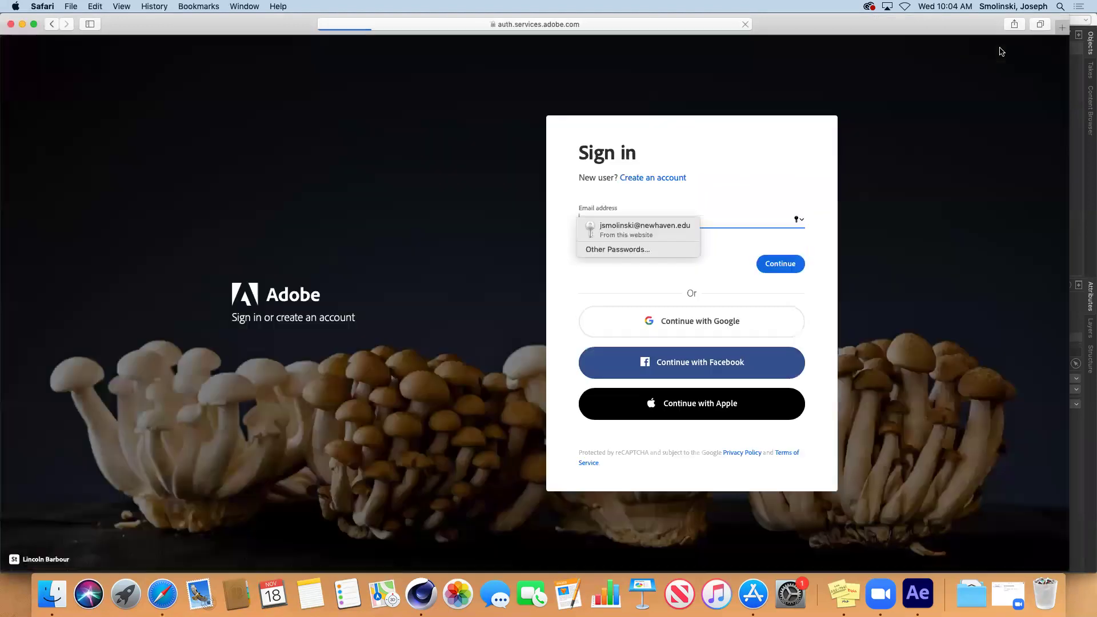
left_click(687, 228)
left_click(783, 264)
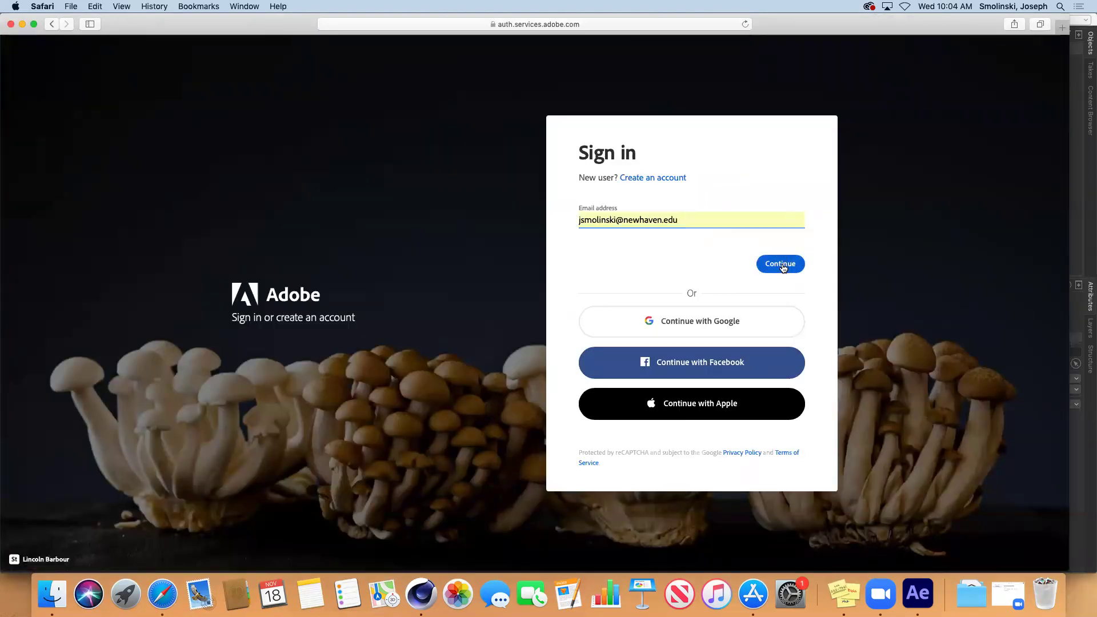
left_click(751, 260)
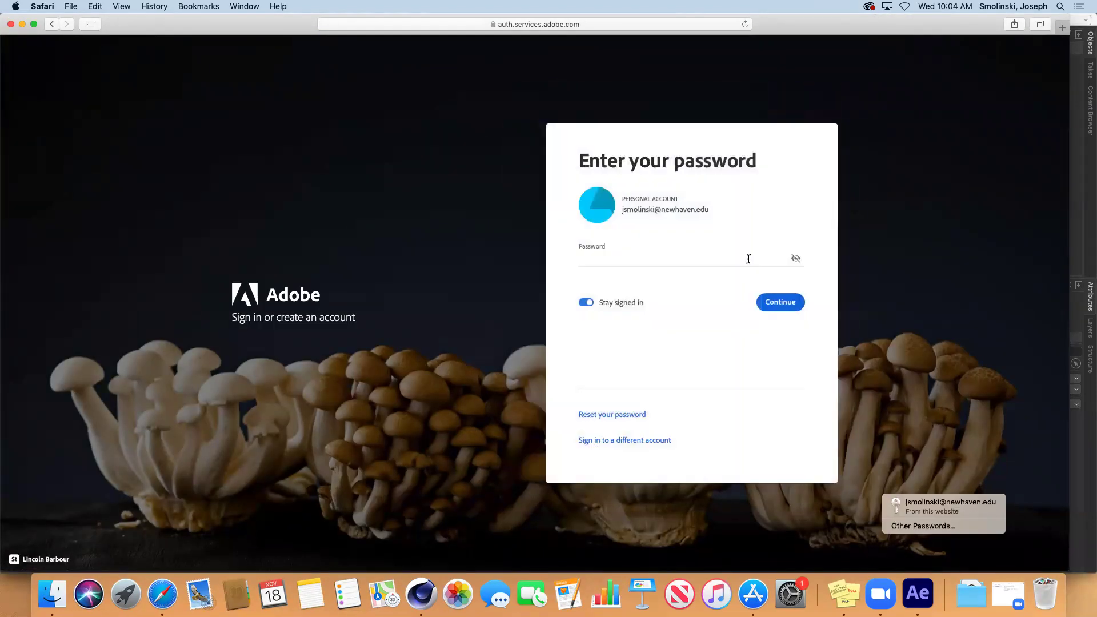
type("•••")
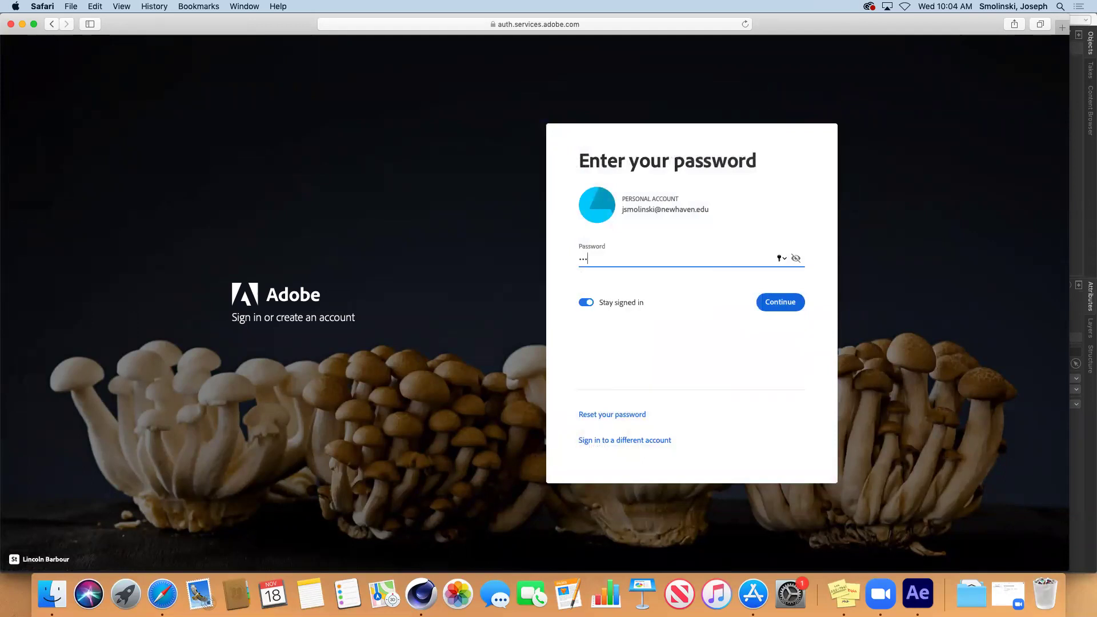
type("•••••")
key("Return")
type("•••••")
key("Return")
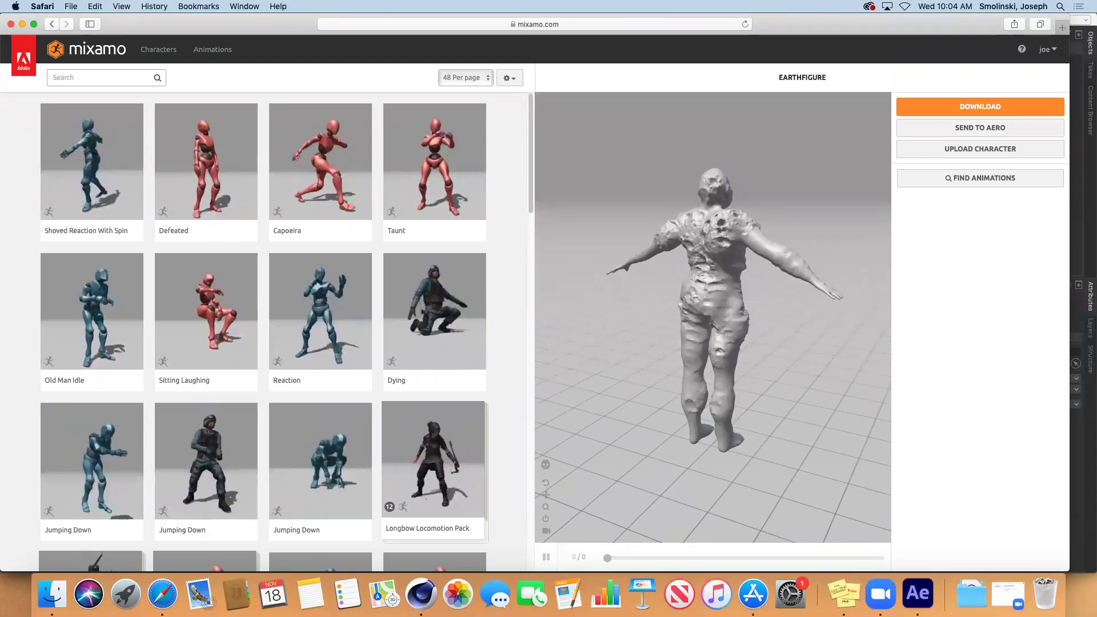
Apply and download the Dying animation, then start uploading a new character
left_click(437, 306)
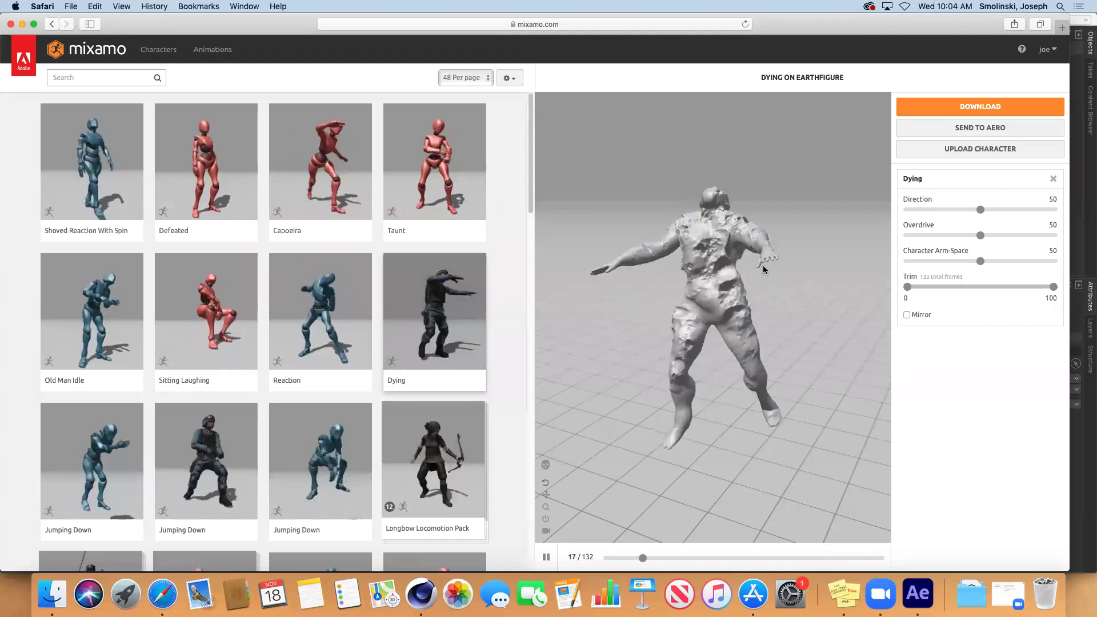
left_click(965, 109)
left_click(695, 242)
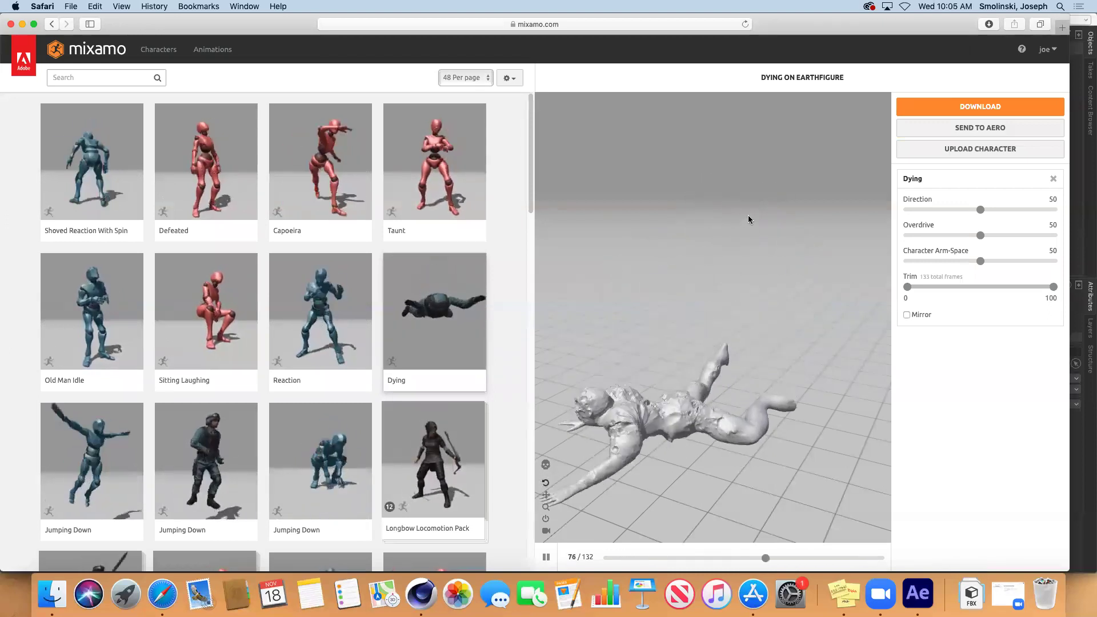
left_click(963, 150)
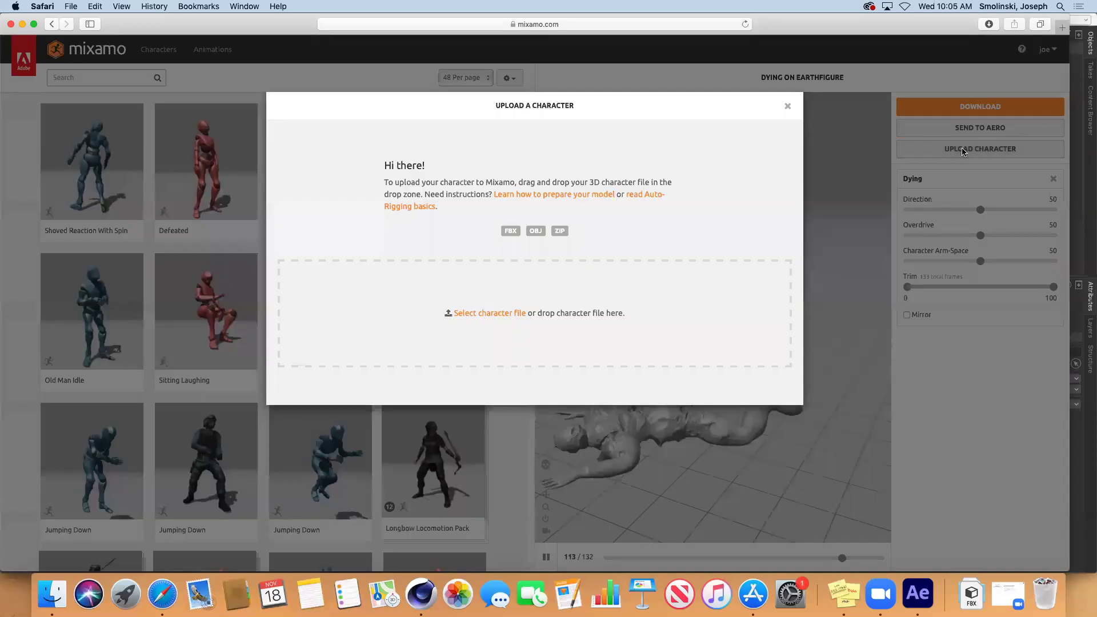
Choose StudyModel.fbx from the Desktop's Earthoid folder as the character file to upload
left_click(495, 314)
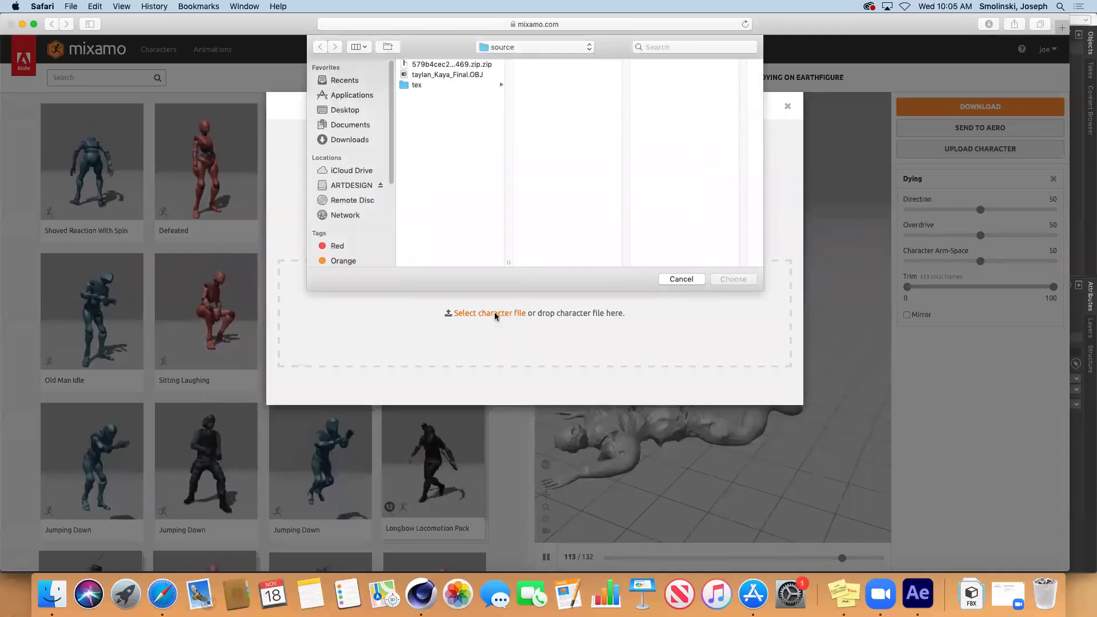
left_click(343, 109)
left_click(425, 168)
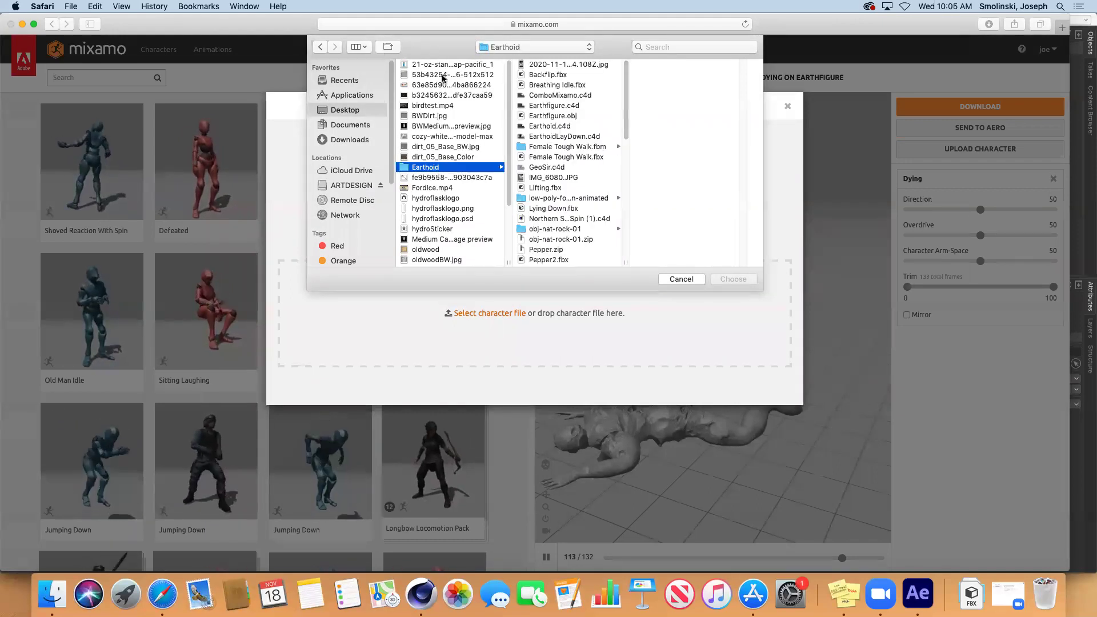
left_click_drag(627, 127, 626, 213)
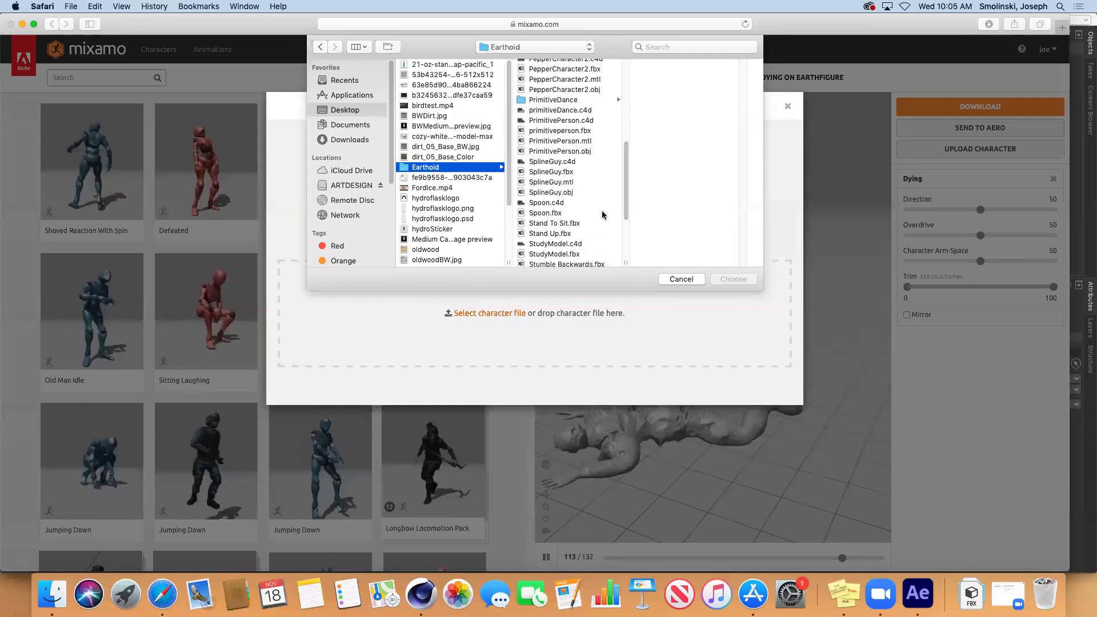
left_click(552, 255)
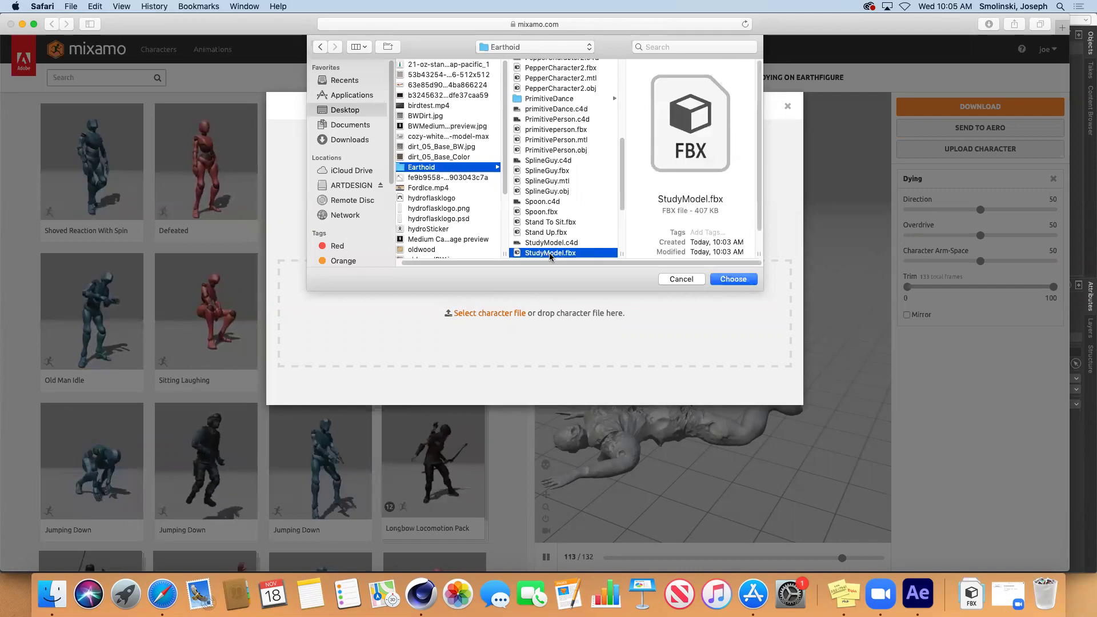
left_click(730, 280)
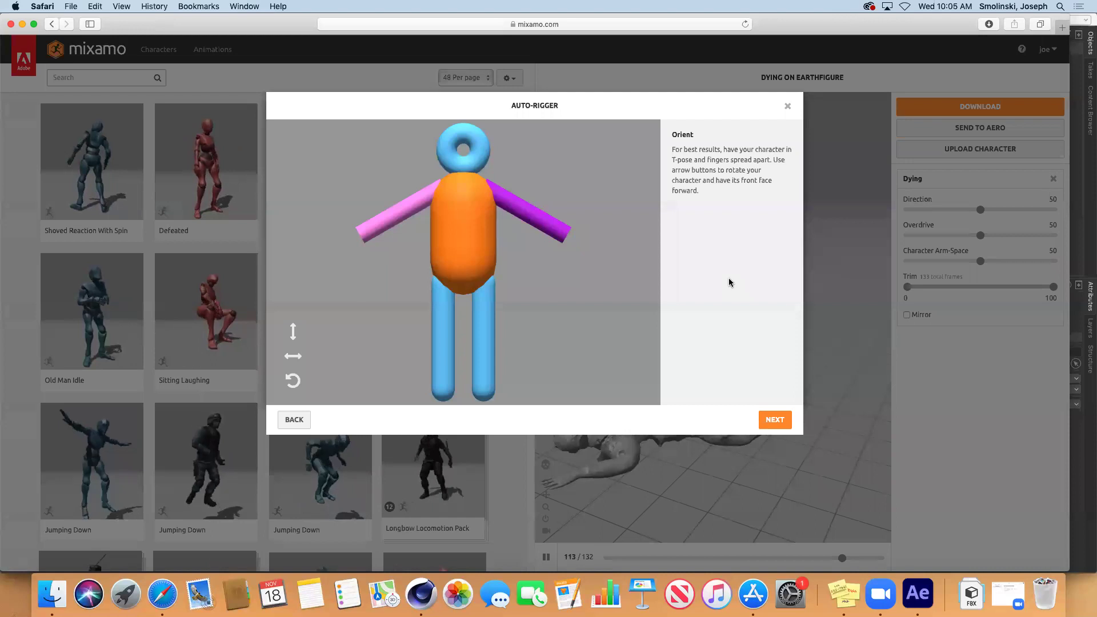
Turn the StudyModel figure to face front in the Orient step, then continue to marker placement
left_click(1090, 484)
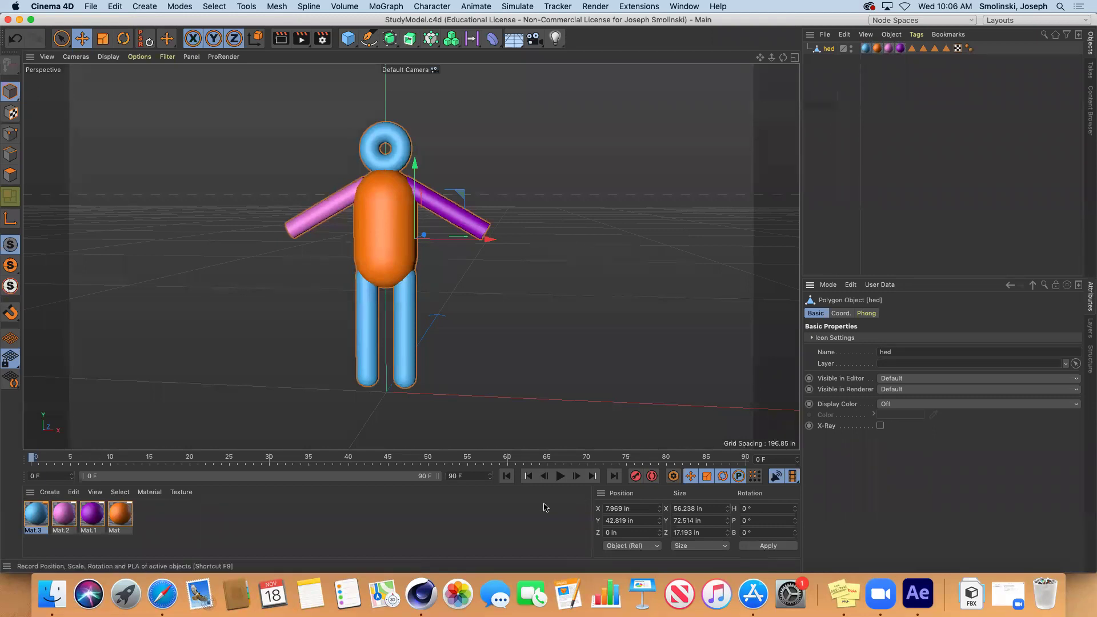
left_click(162, 594)
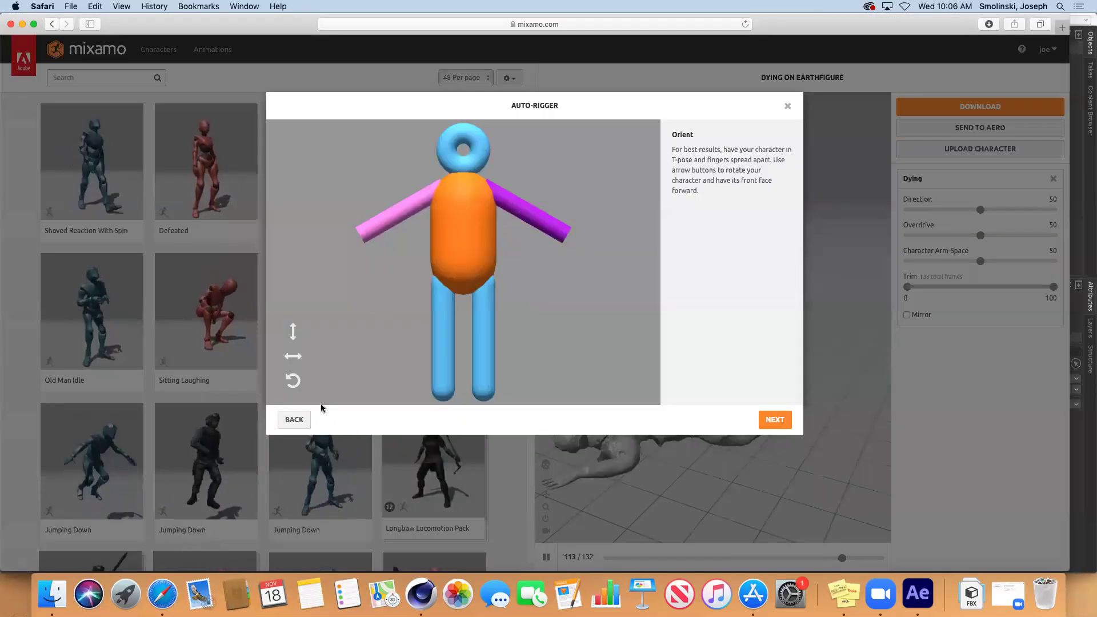
left_click(299, 358)
left_click(299, 359)
left_click(299, 358)
left_click(300, 357)
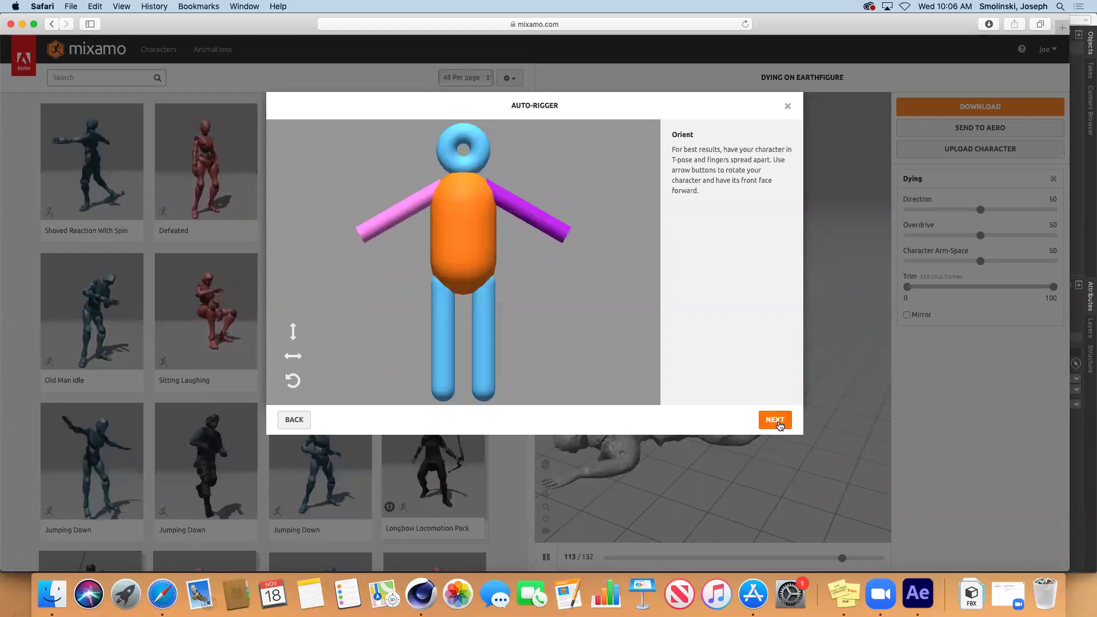
left_click(775, 420)
Place the chin, wrist, elbow, knee and groin markers on the StudyModel figure
left_click_drag(329, 262, 463, 165)
left_click_drag(329, 291, 379, 222)
left_click_drag(330, 319, 410, 209)
left_click_drag(328, 349, 444, 334)
left_click_drag(329, 377, 464, 283)
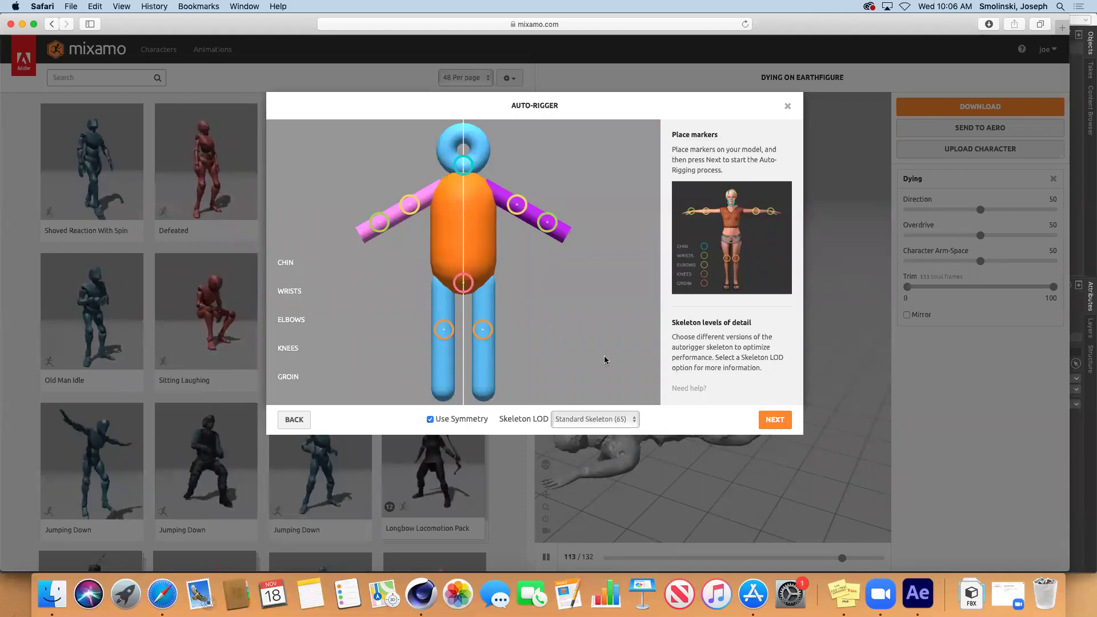
Auto-rig StudyModel with the placed markers and accept the reviewed rig
left_click(775, 421)
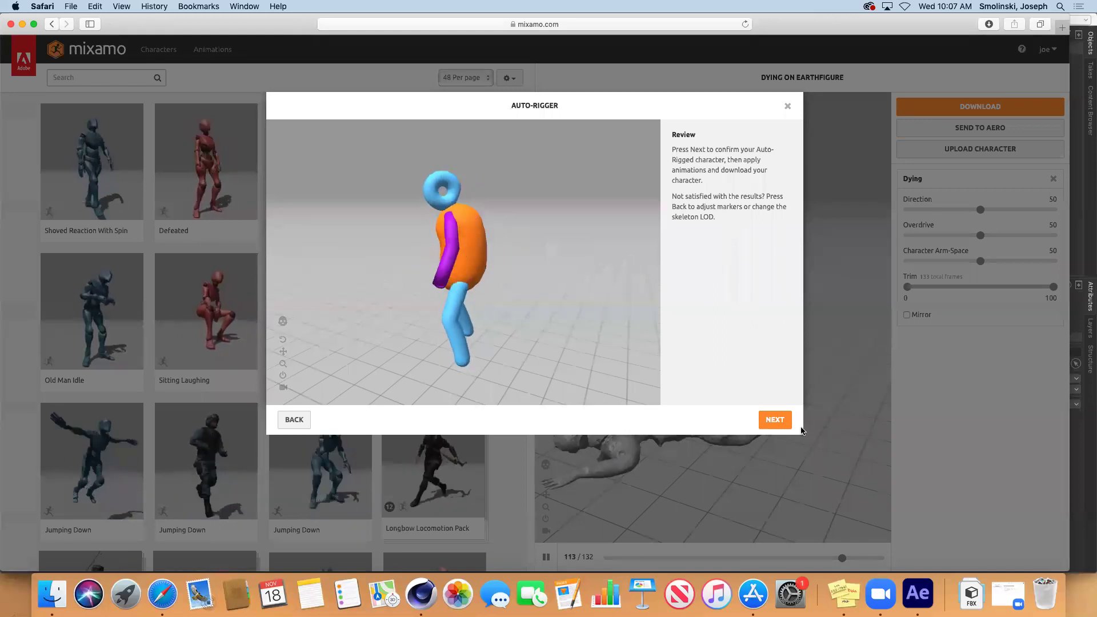
left_click(776, 420)
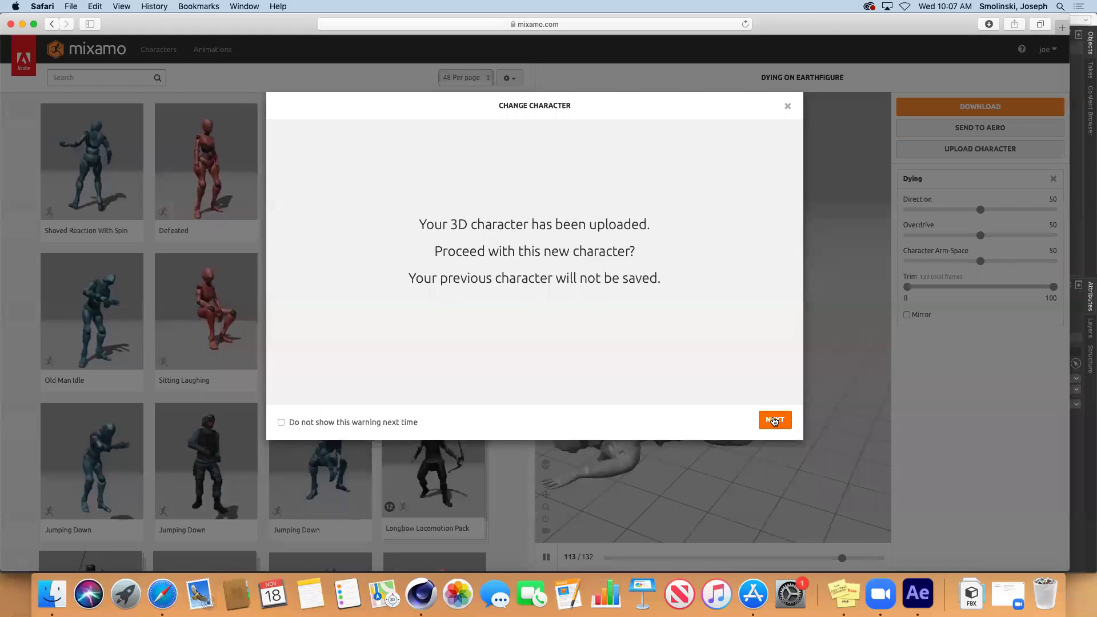
Use the new StudyModel character and set the Dying animation's Direction to 52
left_click(776, 421)
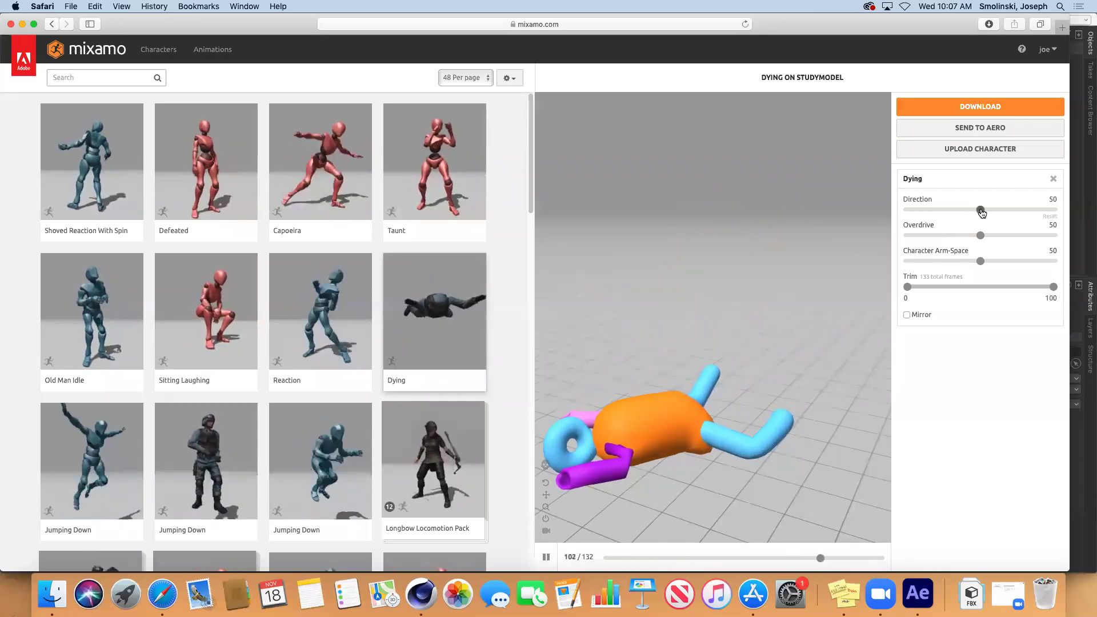
left_click_drag(981, 210, 945, 209)
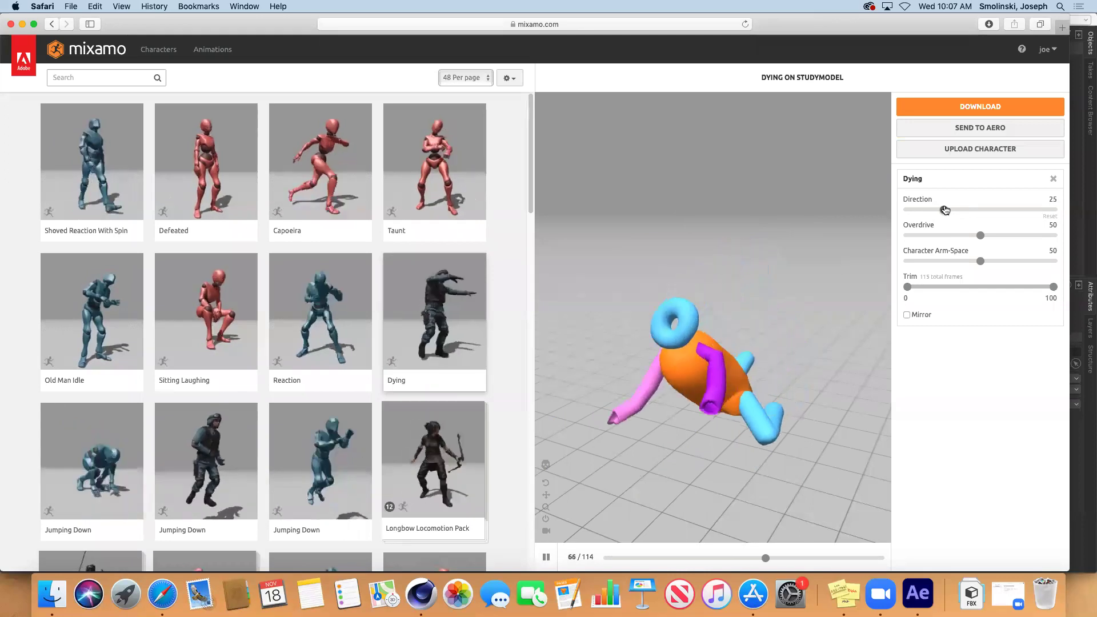
left_click_drag(1007, 212, 1009, 212)
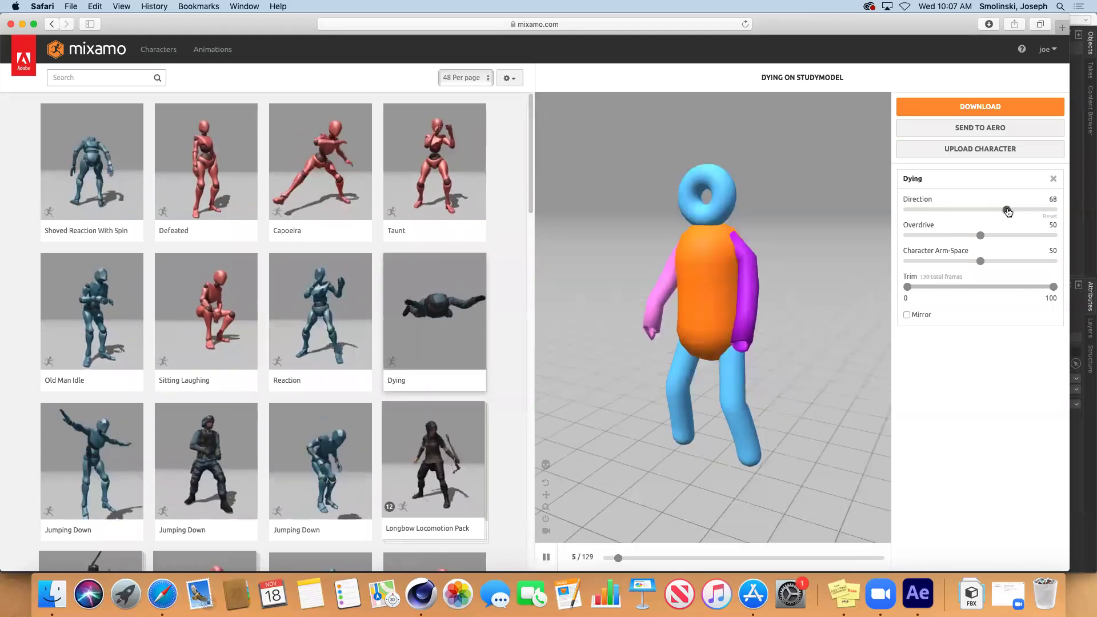
left_click_drag(1009, 212, 1004, 237)
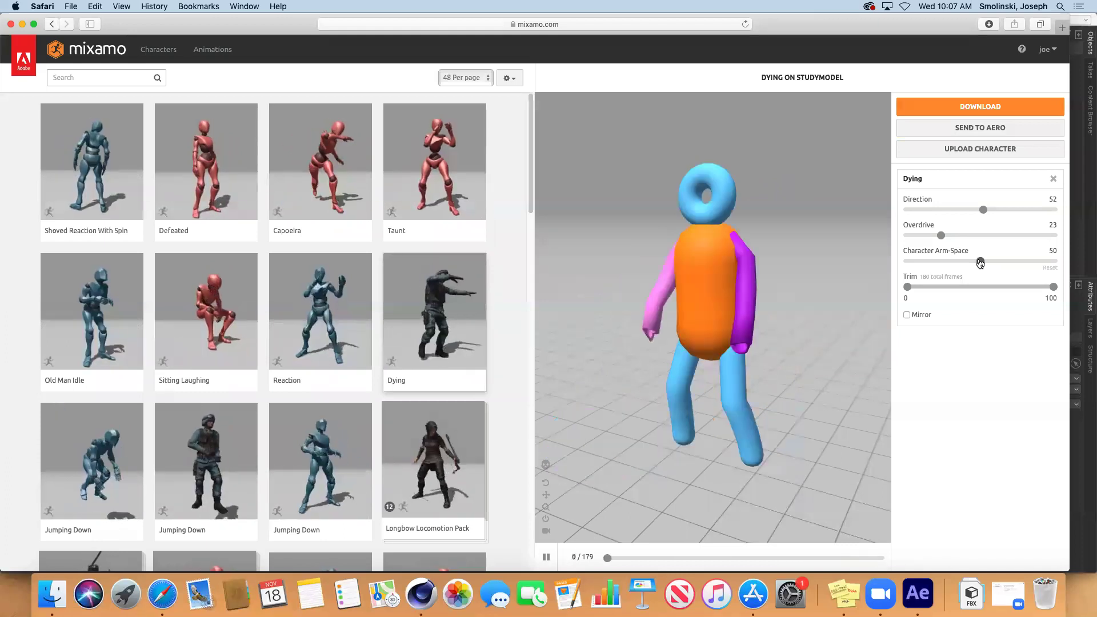
Try several Character Arm-Space values on Dying and settle on 76
left_click_drag(1009, 263, 1016, 263)
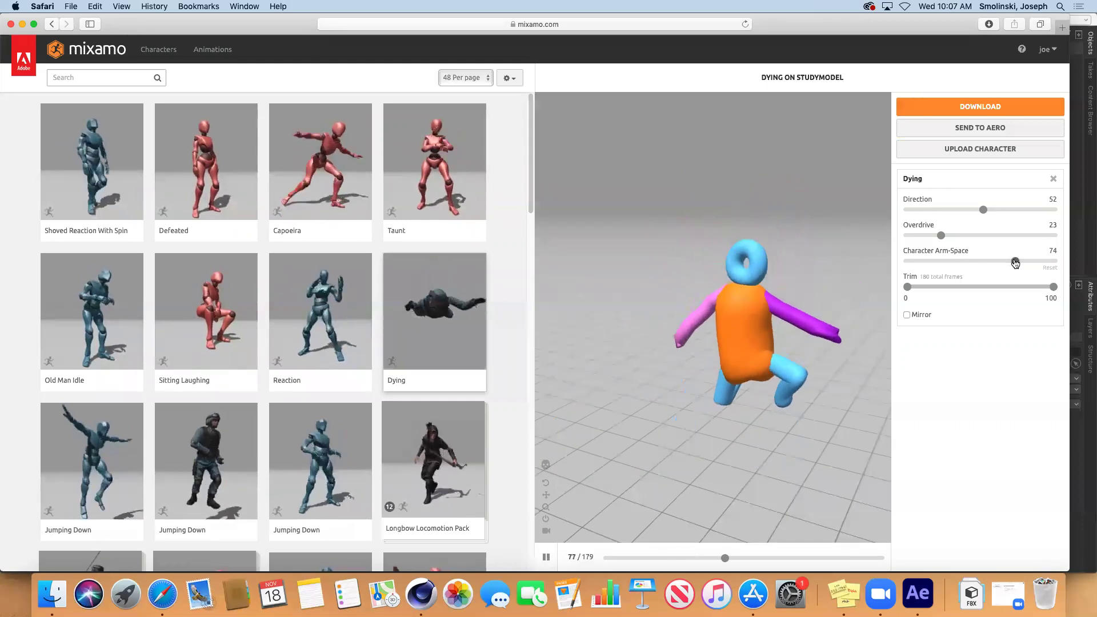
left_click(928, 262)
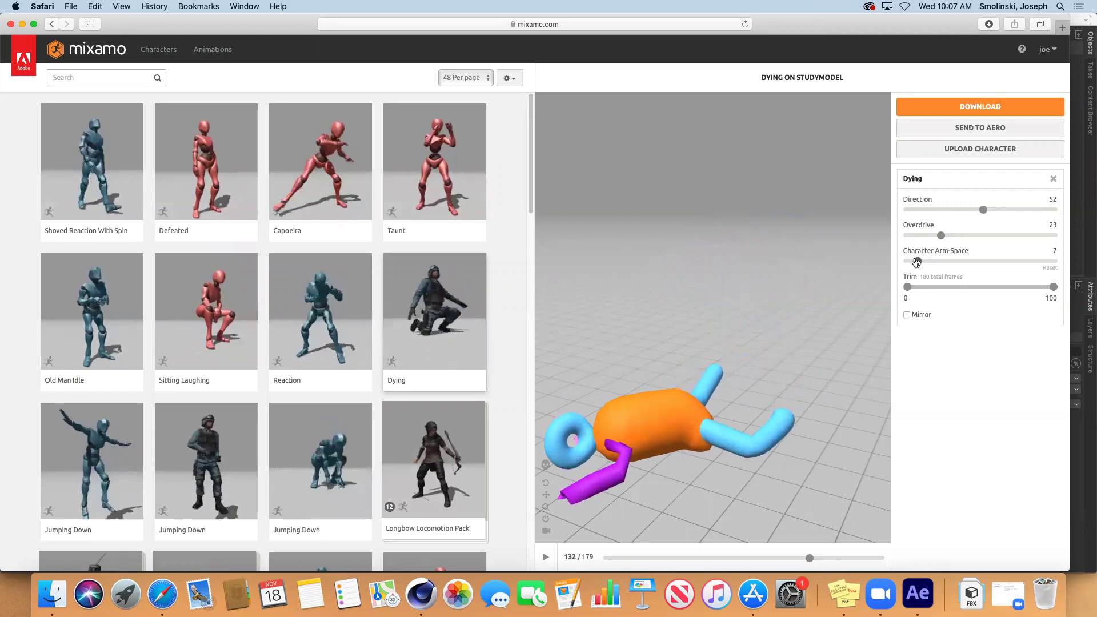
left_click_drag(917, 262, 911, 261)
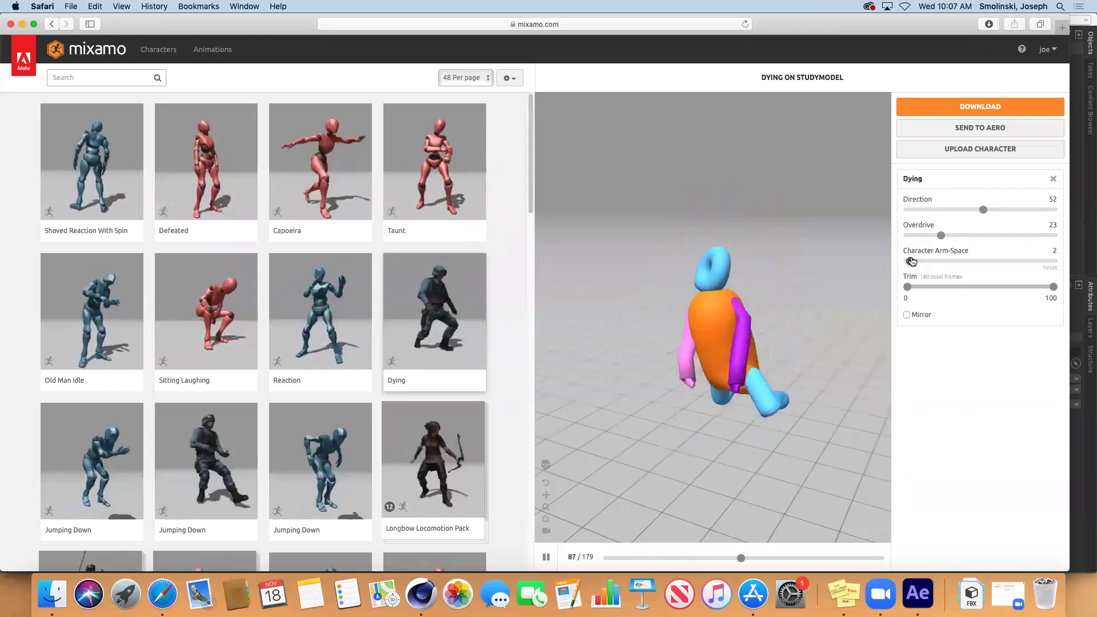
left_click_drag(912, 261, 978, 266)
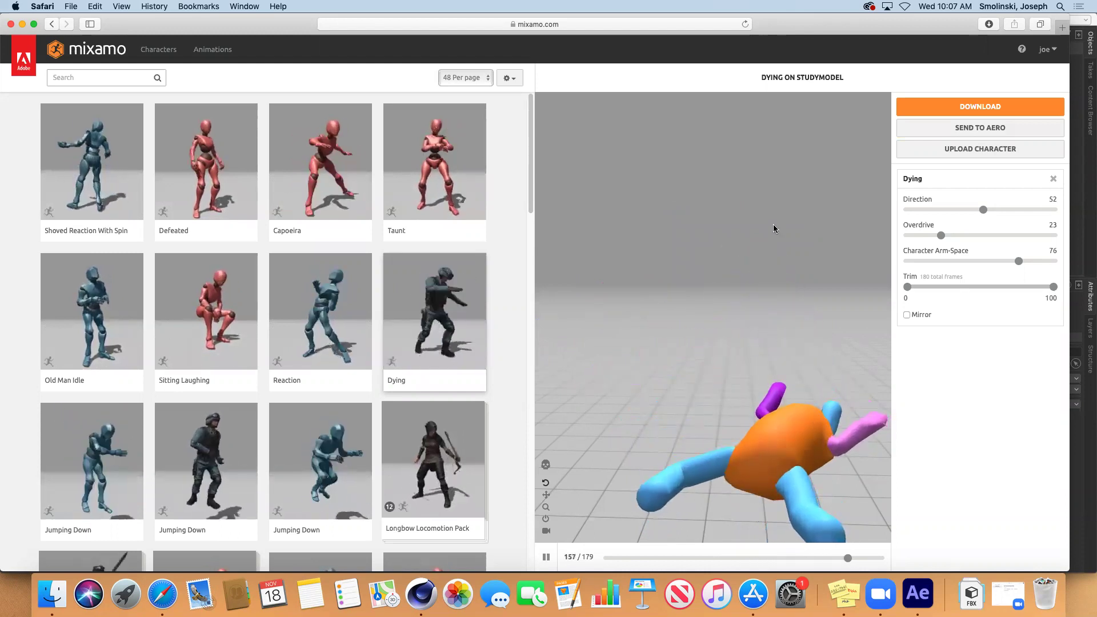
Download the Dying animation as FBX with skin at 30 fps
left_click(999, 114)
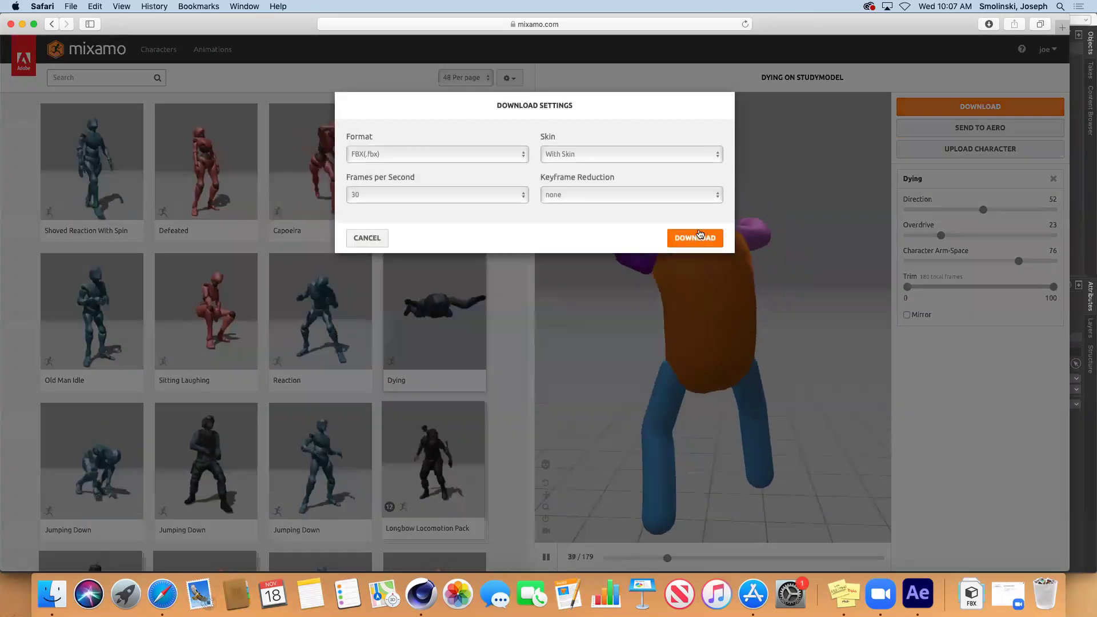
left_click(694, 240)
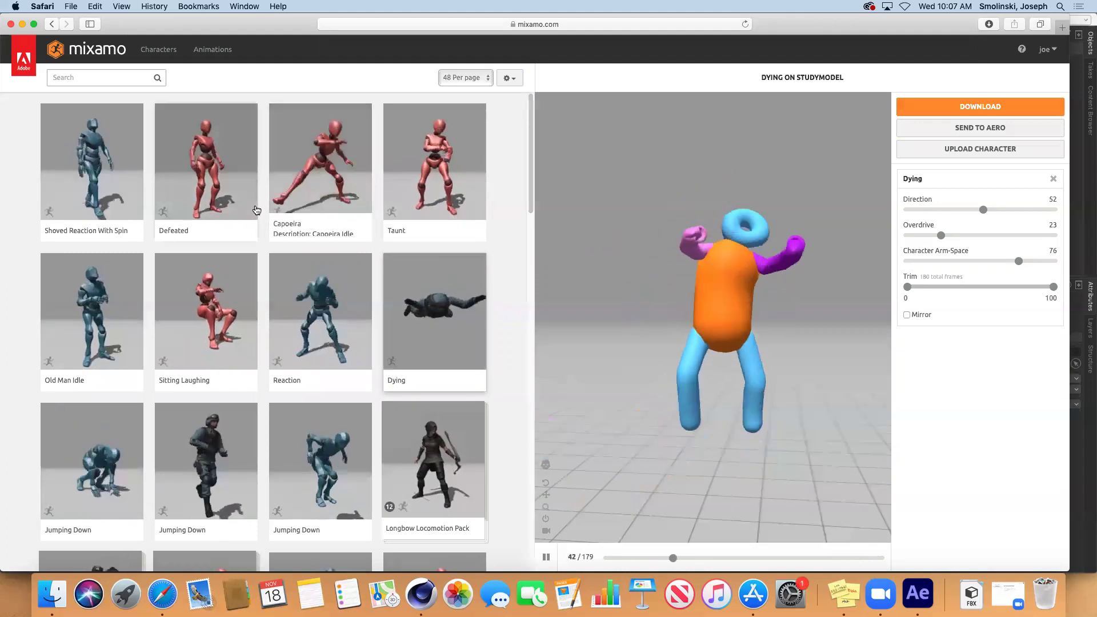
Search the library for 'walk back' and preview Standing Walk Back on the figure
left_click(116, 79)
type("walk bac")
key("Return")
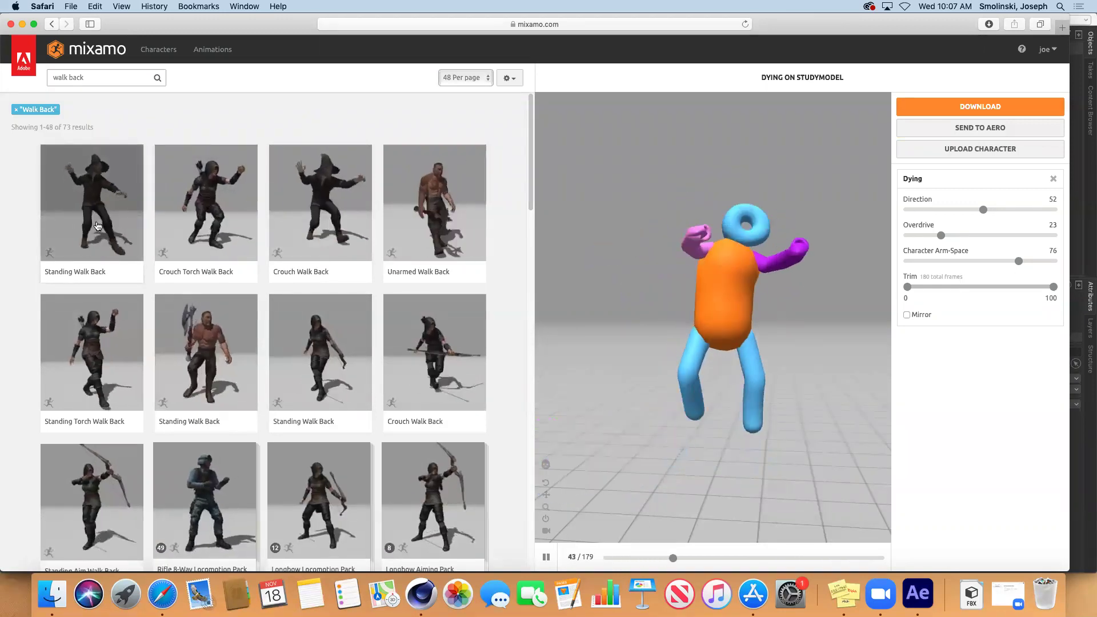
left_click(97, 226)
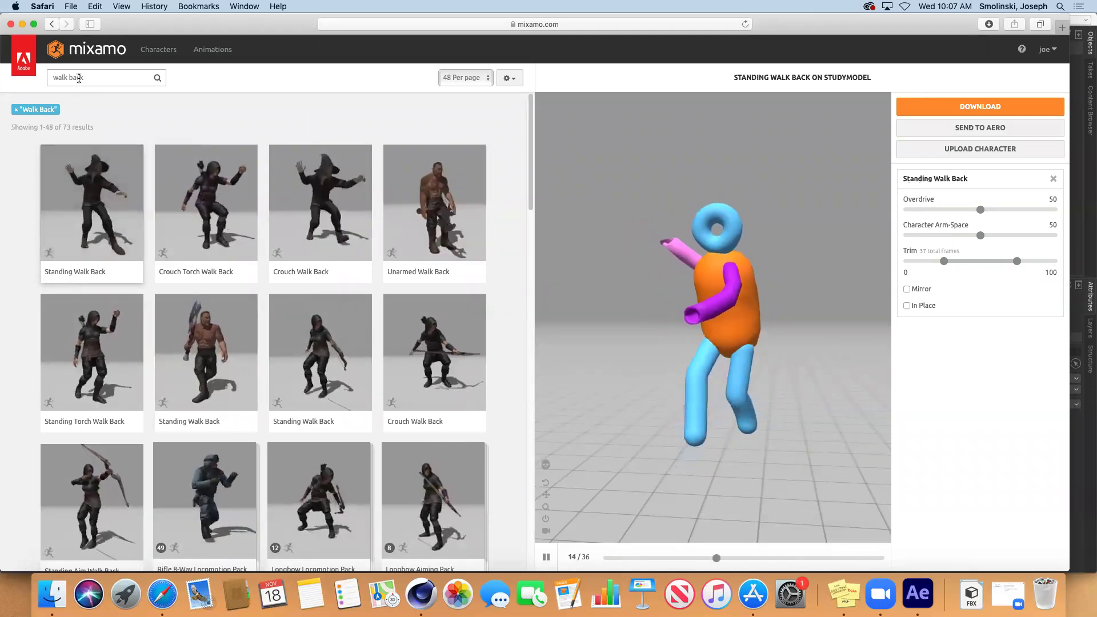
Replace the search with 'backward' to list backward-walking animations
left_click(48, 76)
type("backward")
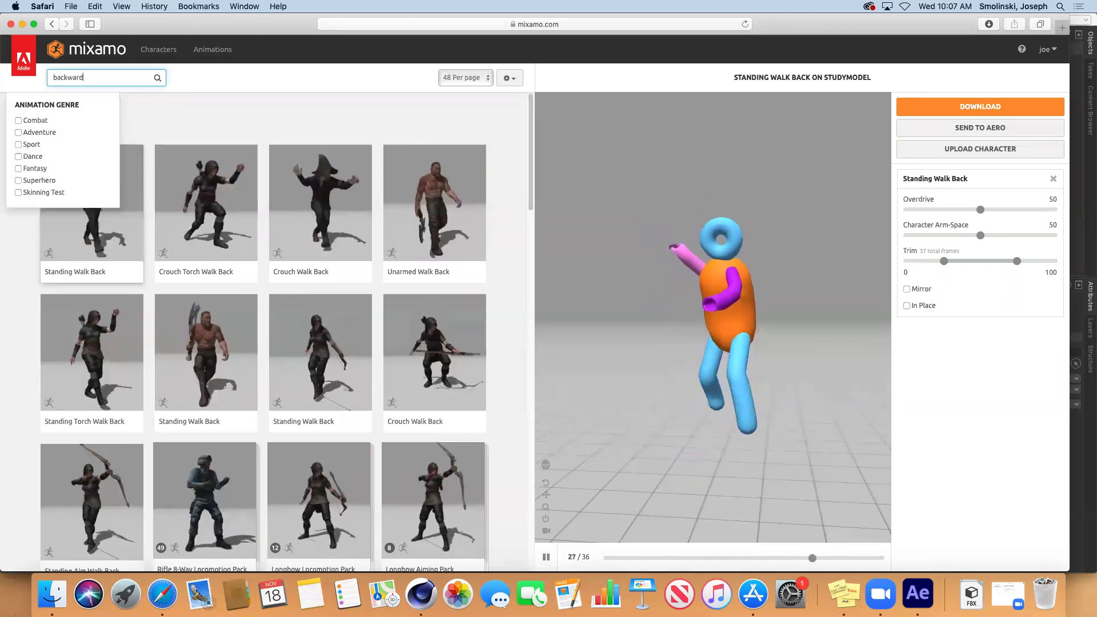
key("Return")
Apply Walking Backwards with Arm-Space 74 and Overdrive 19, and download it as FBX
left_click(330, 212)
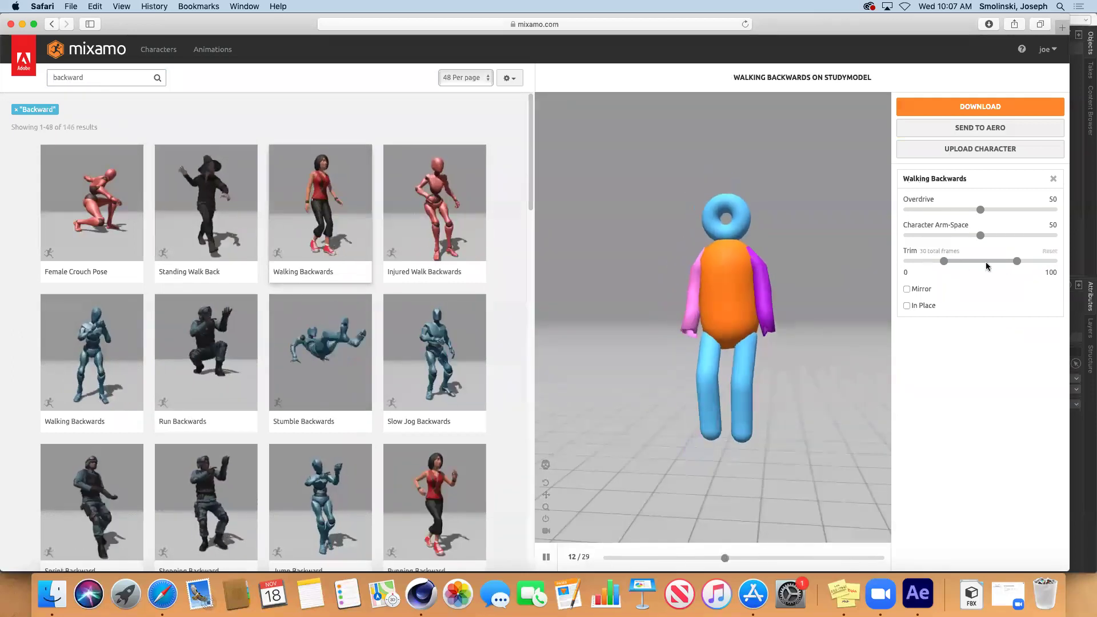
left_click_drag(982, 238, 1003, 240)
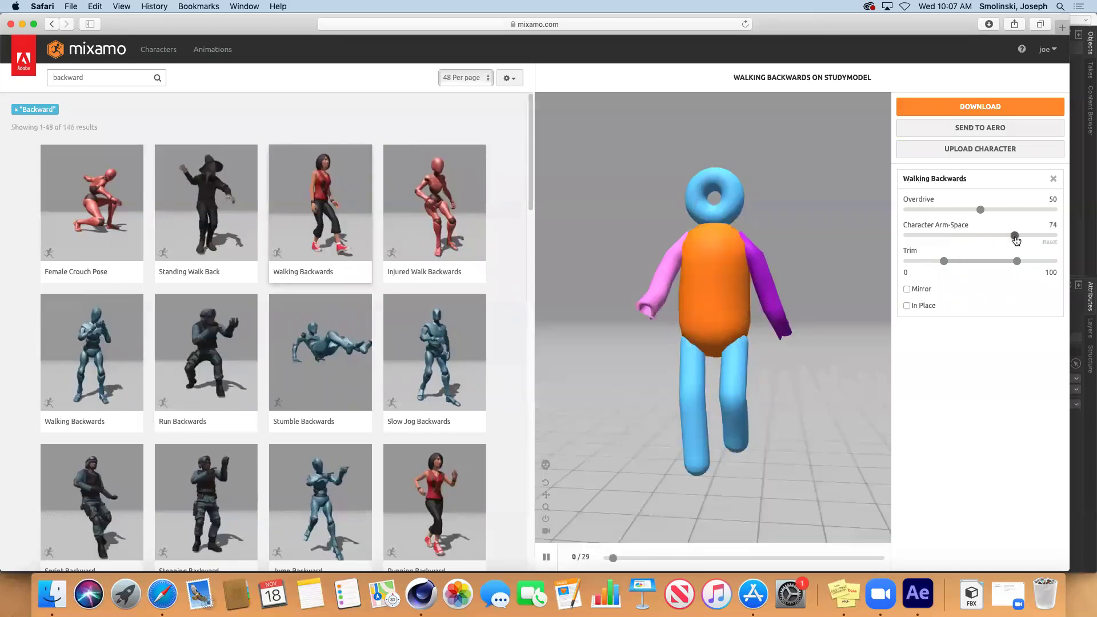
left_click_drag(979, 210, 935, 210)
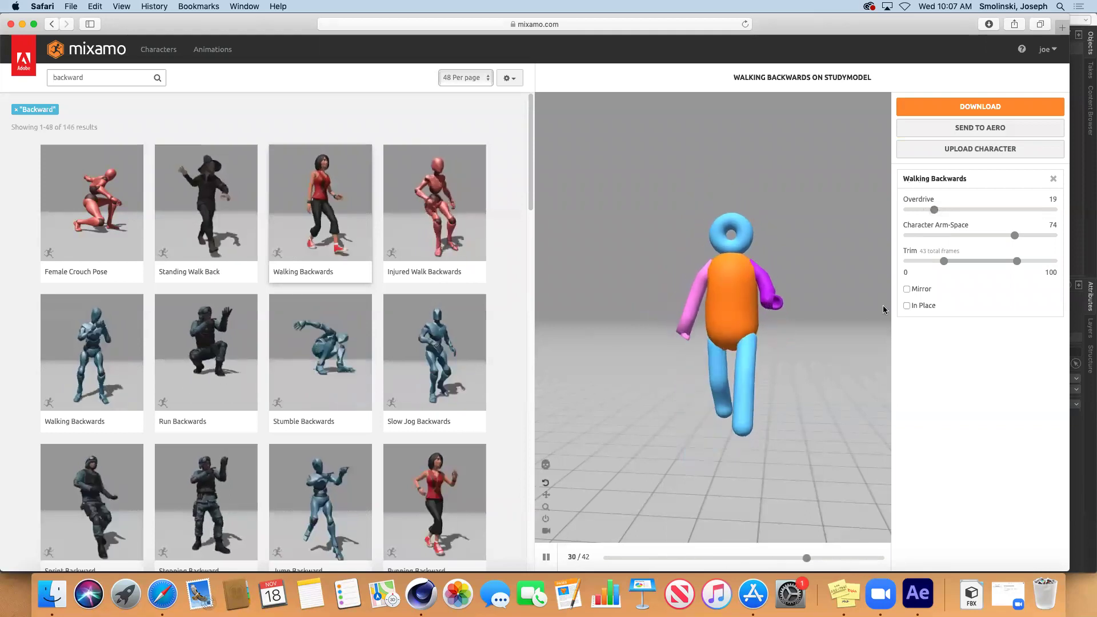
left_click(979, 107)
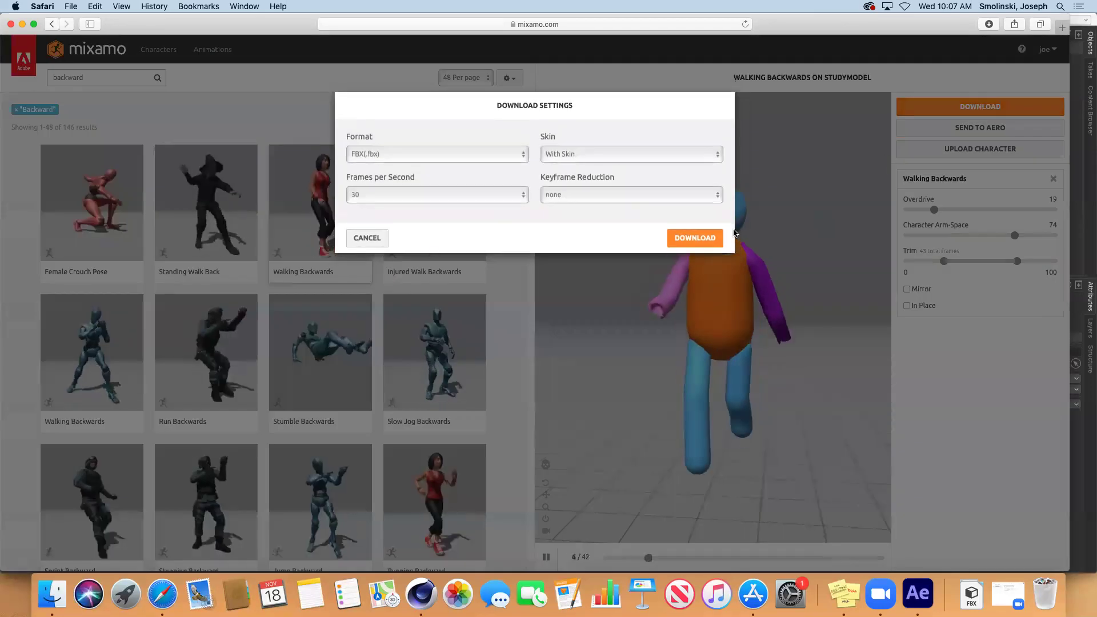
left_click(704, 237)
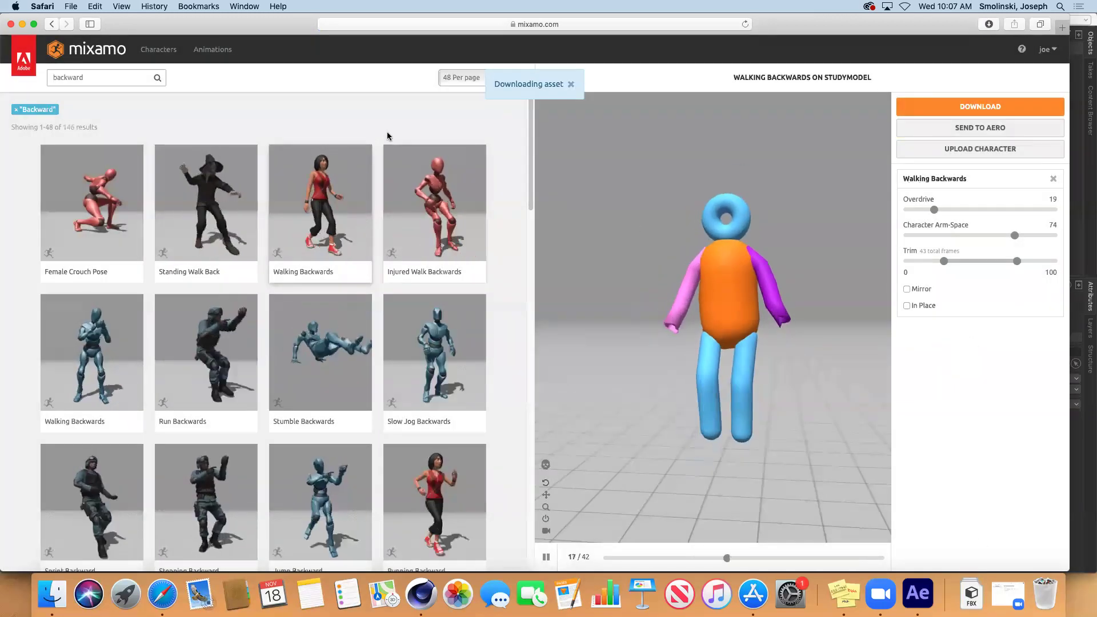
Search 't pose', apply the T-Pose to StudyModel, and download it as FBX
double_click(111, 76)
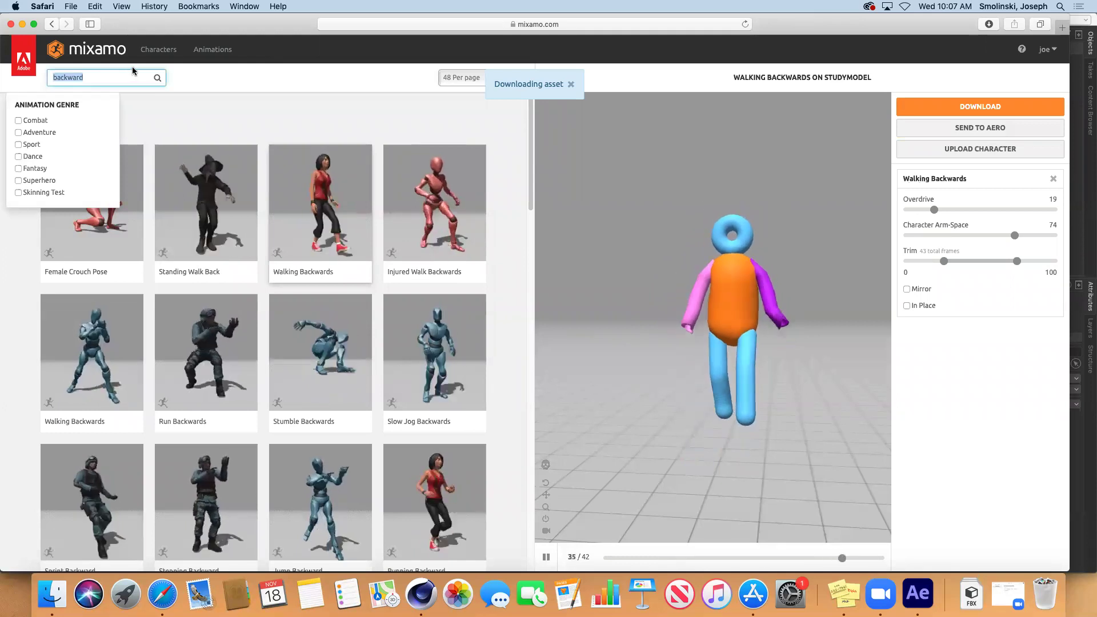
type("t p")
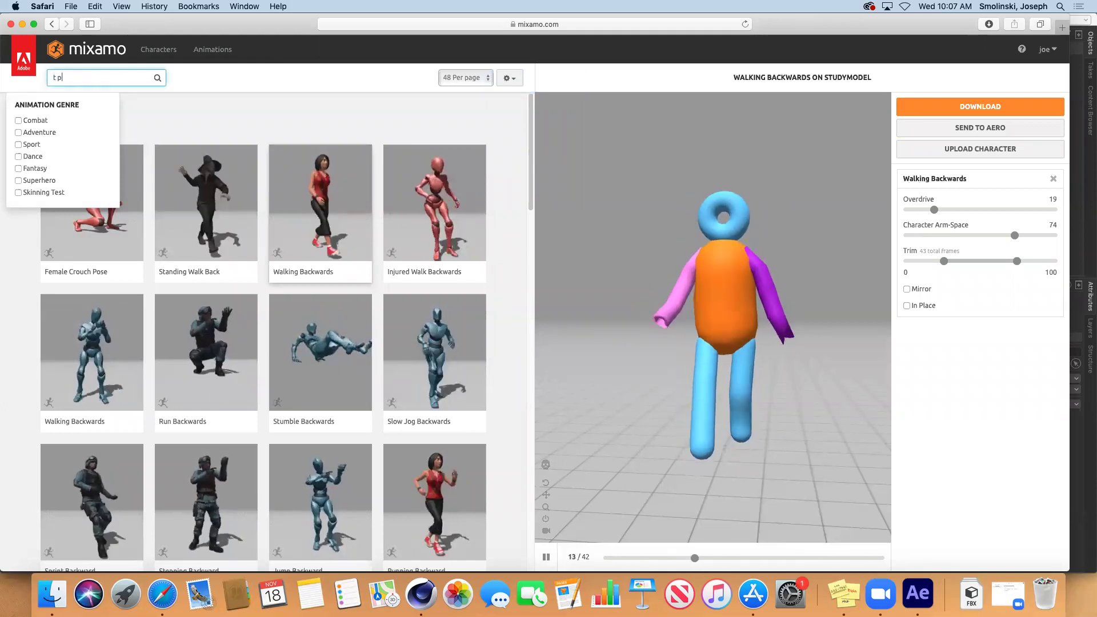
type("ose")
key("Return")
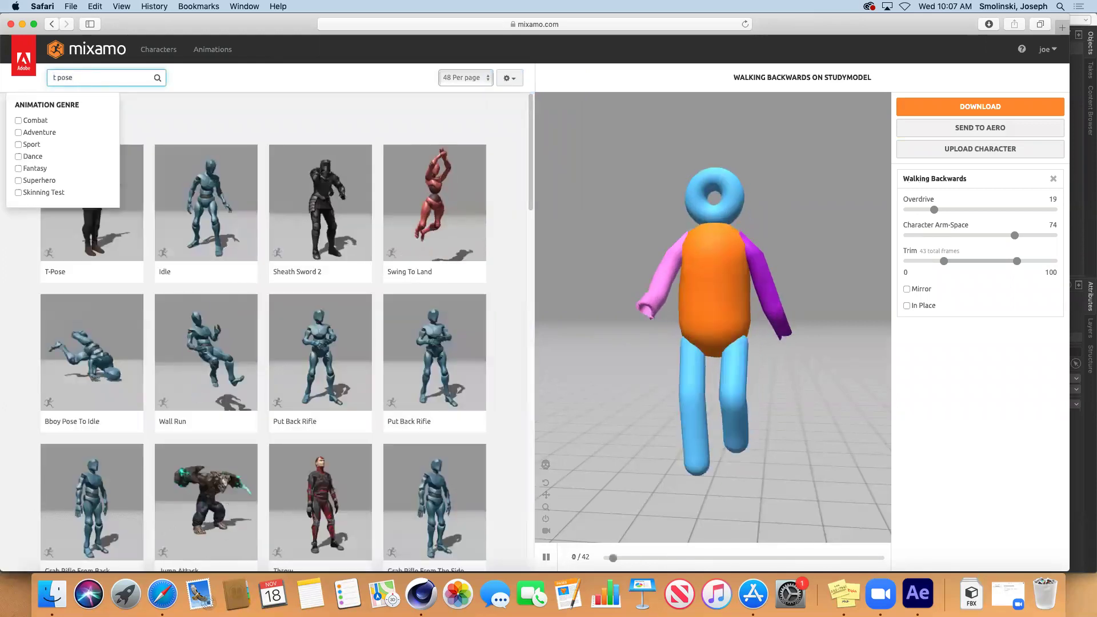
left_click(102, 241)
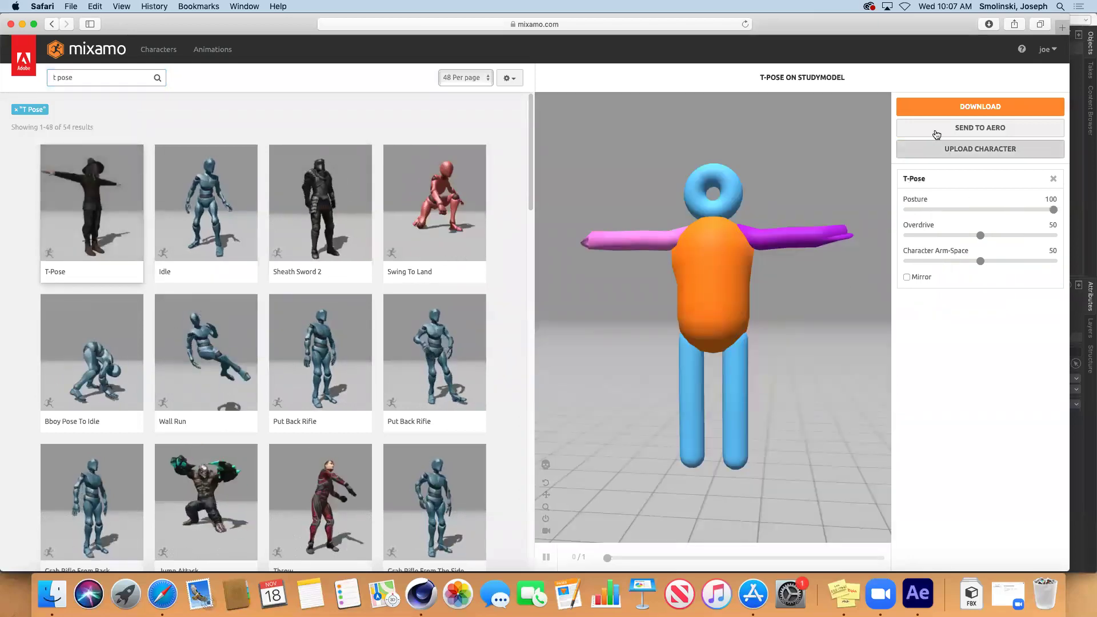
left_click(949, 110)
left_click(701, 237)
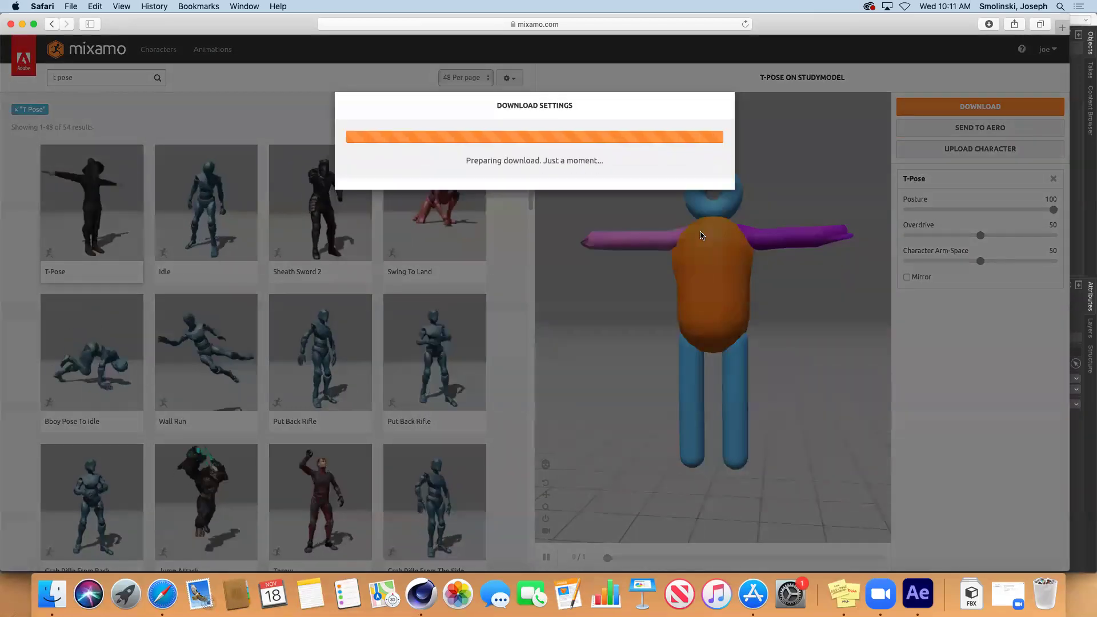